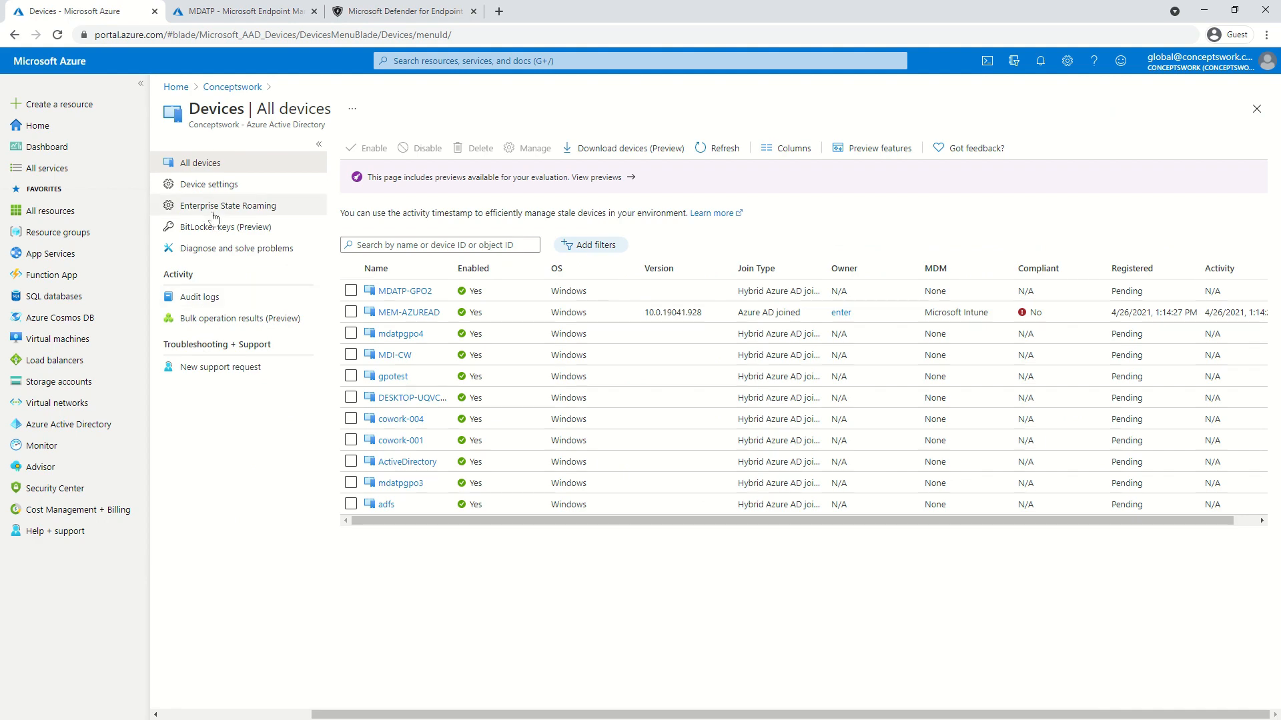
Switch 'Users may join devices' to Selected and back to All, then go to the Conceptswork Azure AD overview
click(203, 716)
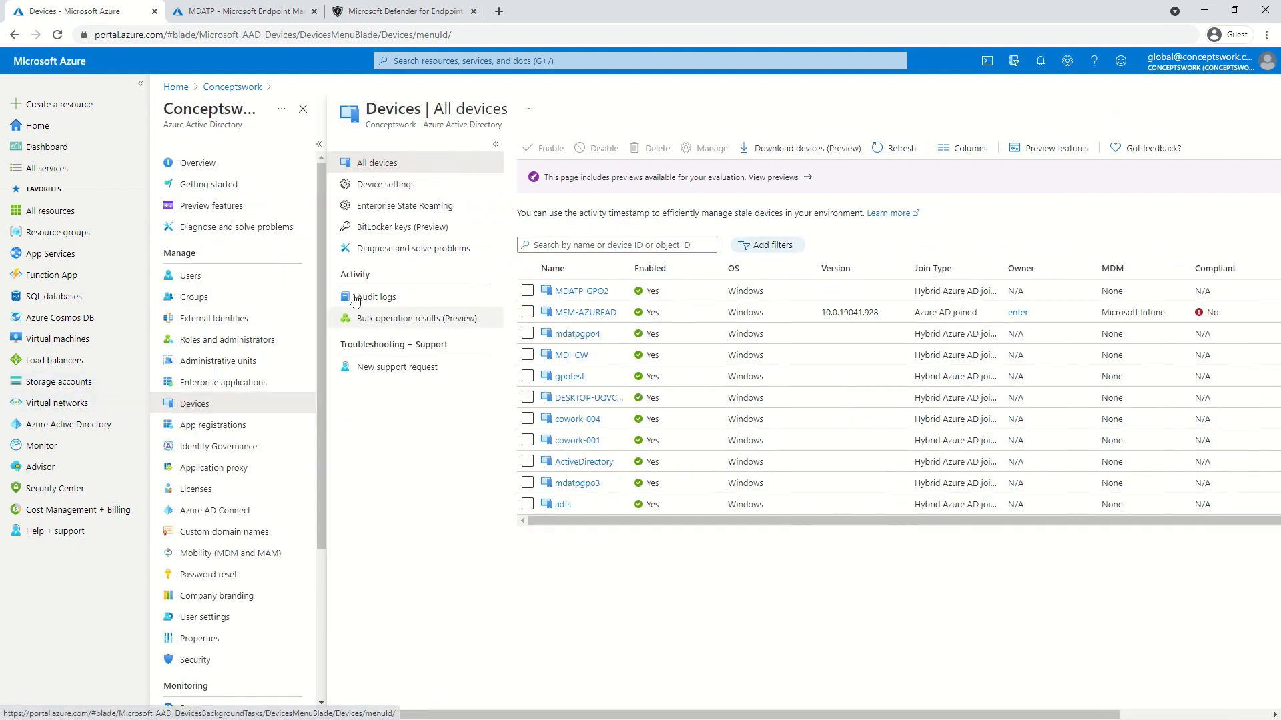
click(389, 187)
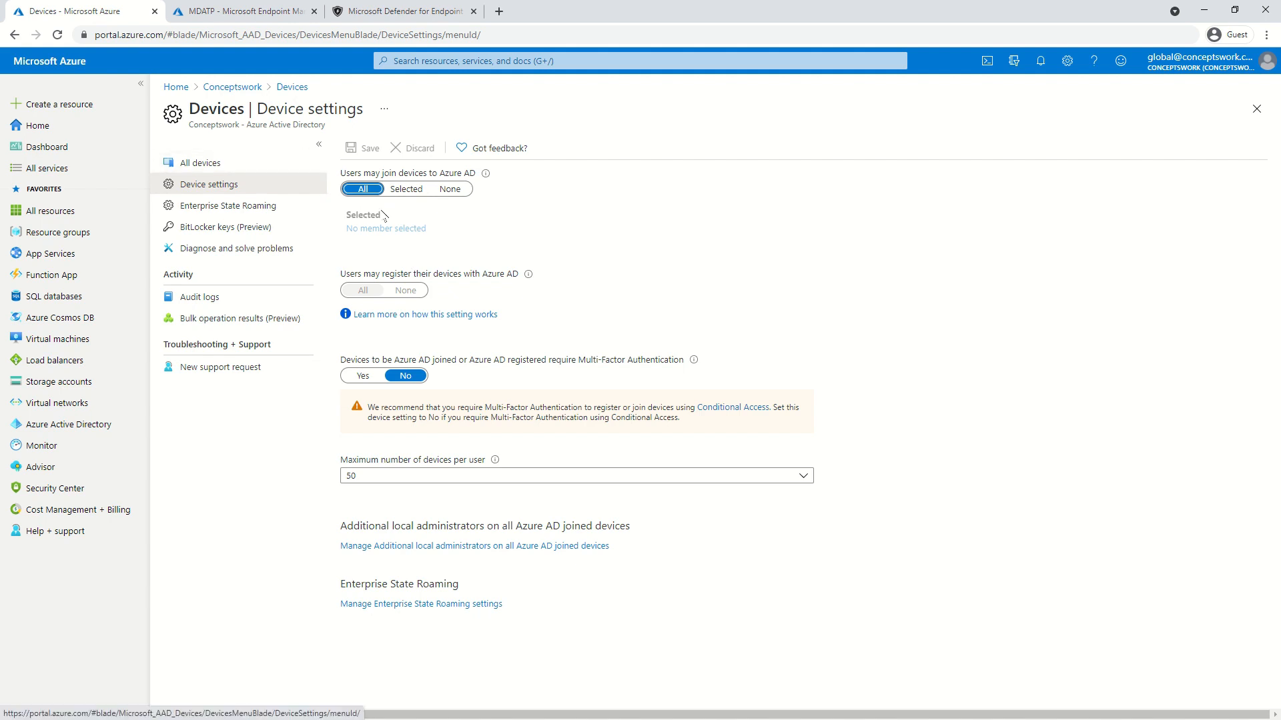
click(391, 190)
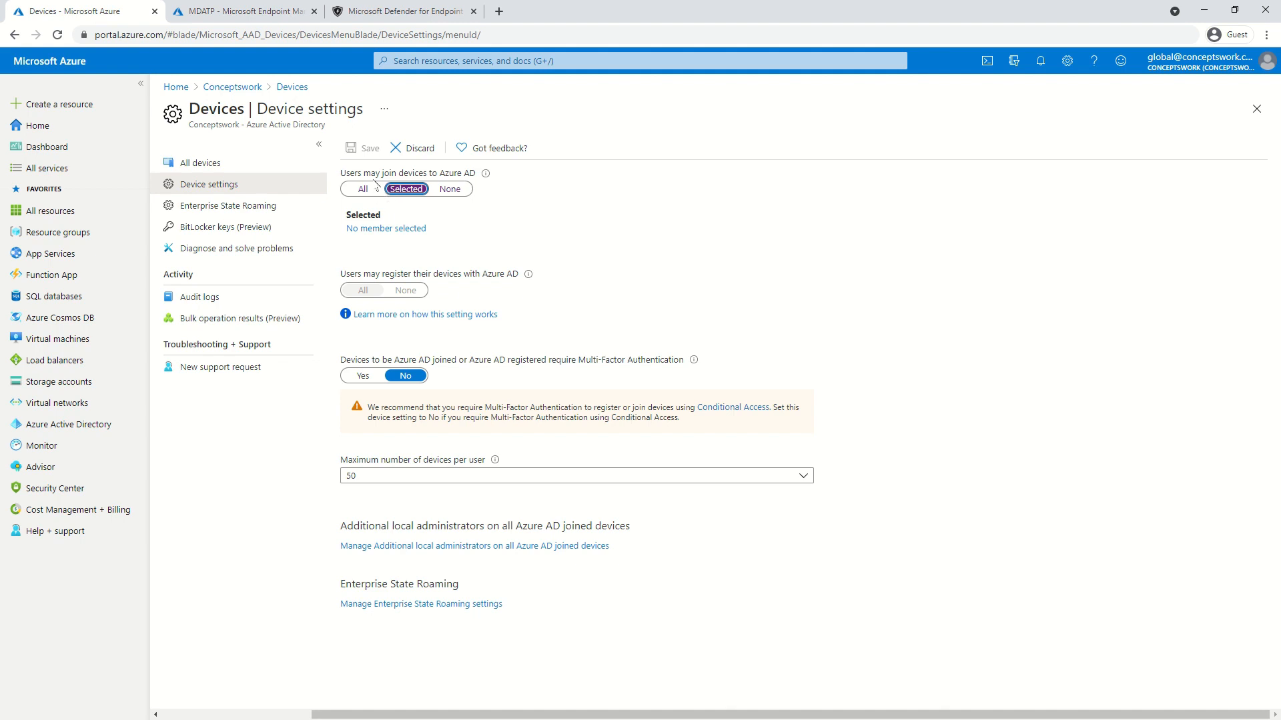
click(363, 189)
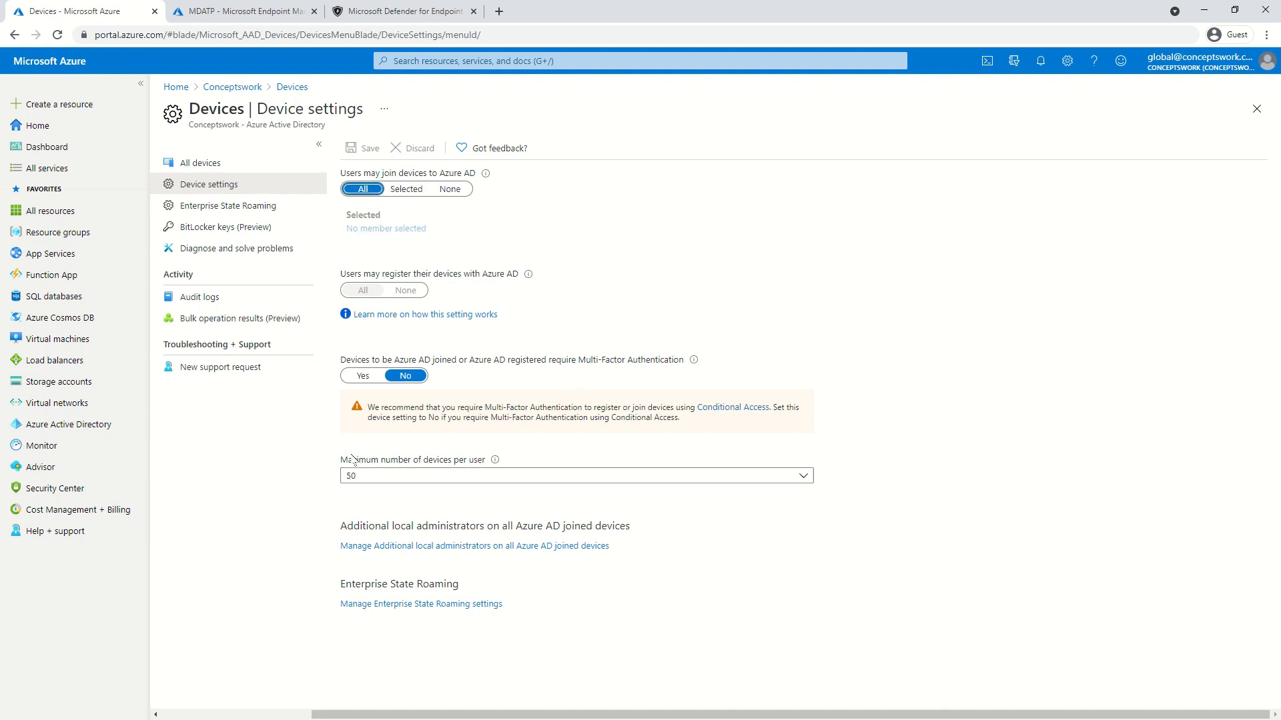
click(100, 425)
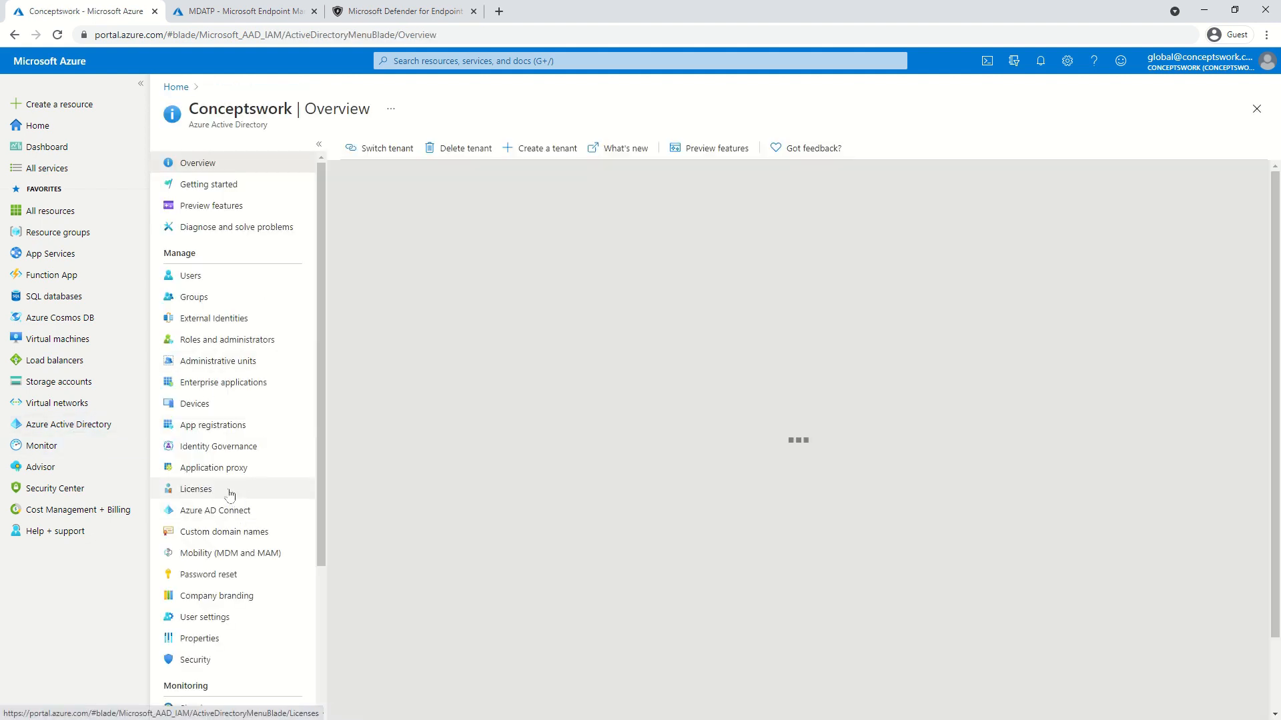
Review the Microsoft Intune mobility settings: MDM user scope All, MAM user scope None
scroll(237, 371, down, 1)
scroll(236, 370, down, 3)
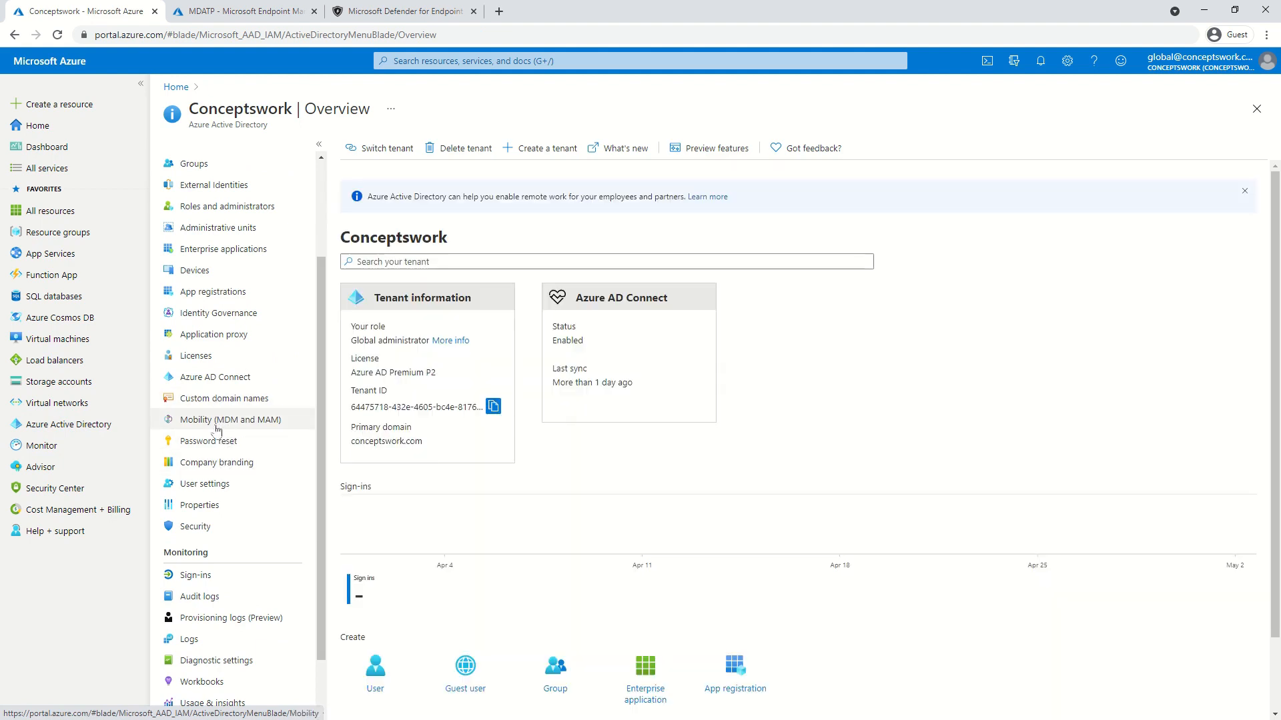
click(211, 427)
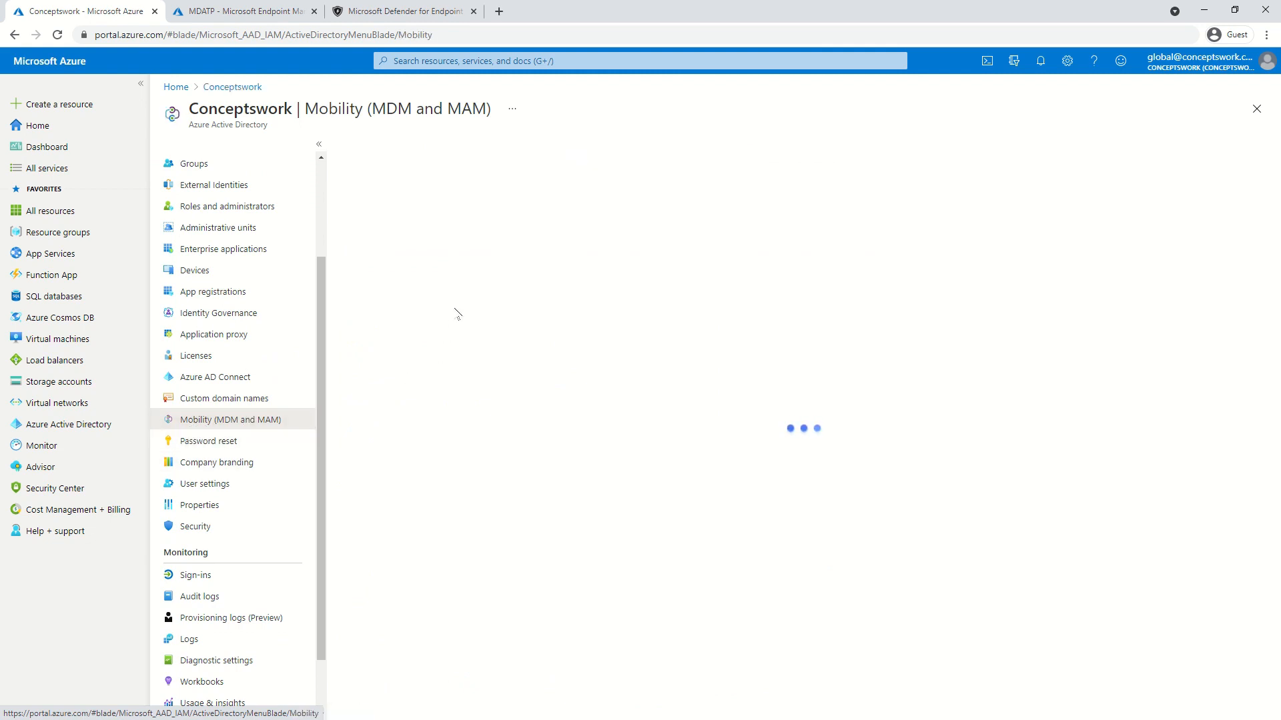
click(442, 200)
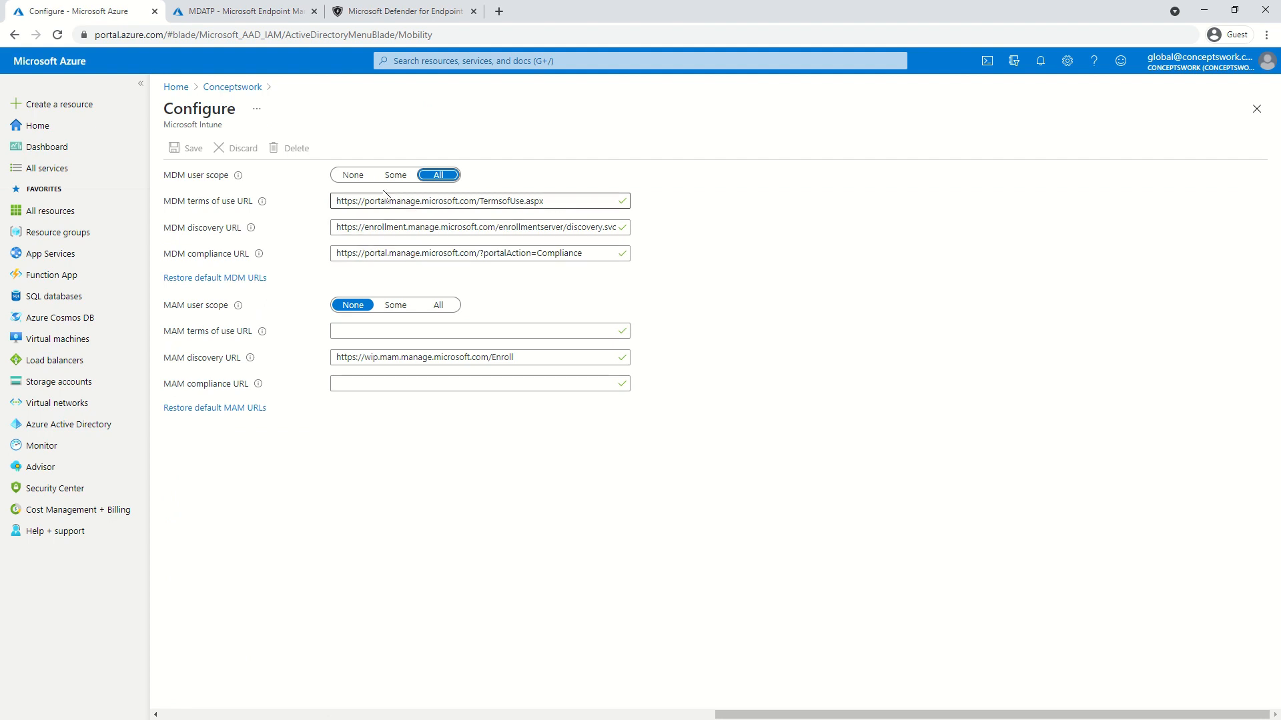
click(223, 12)
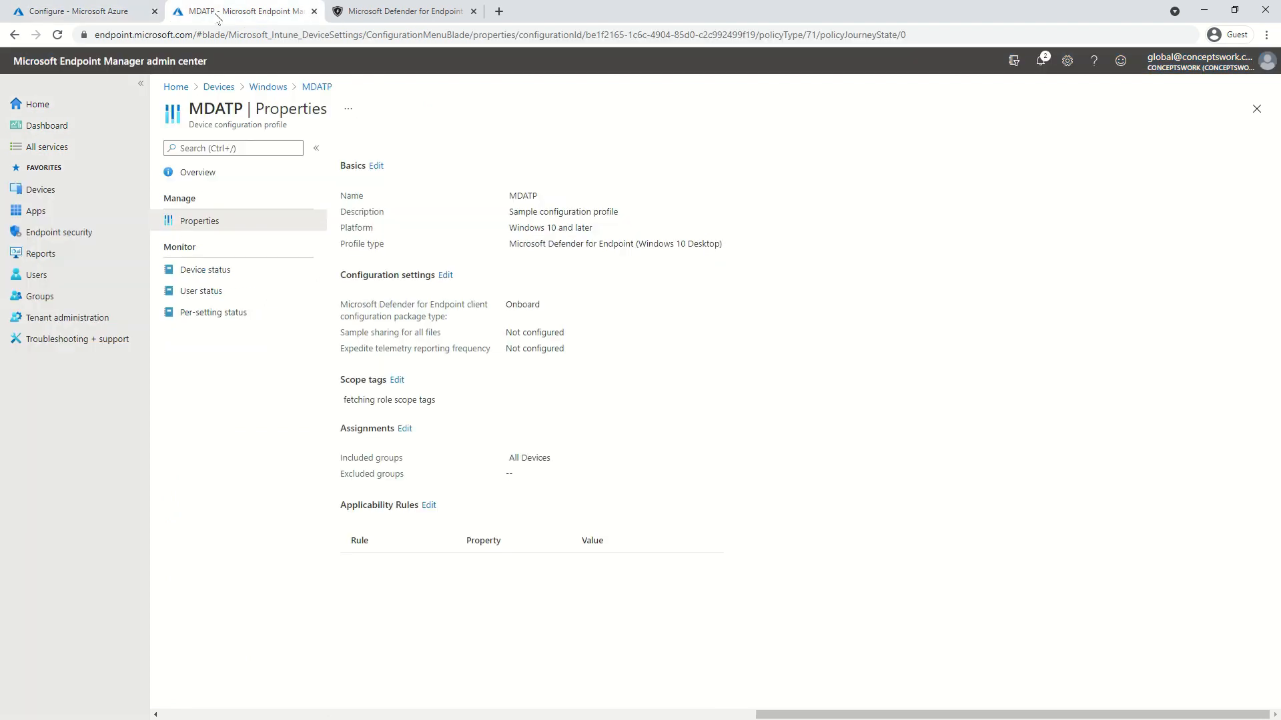
Open the Windows Automatic Enrollment settings under Devices > Windows enrollment
click(85, 200)
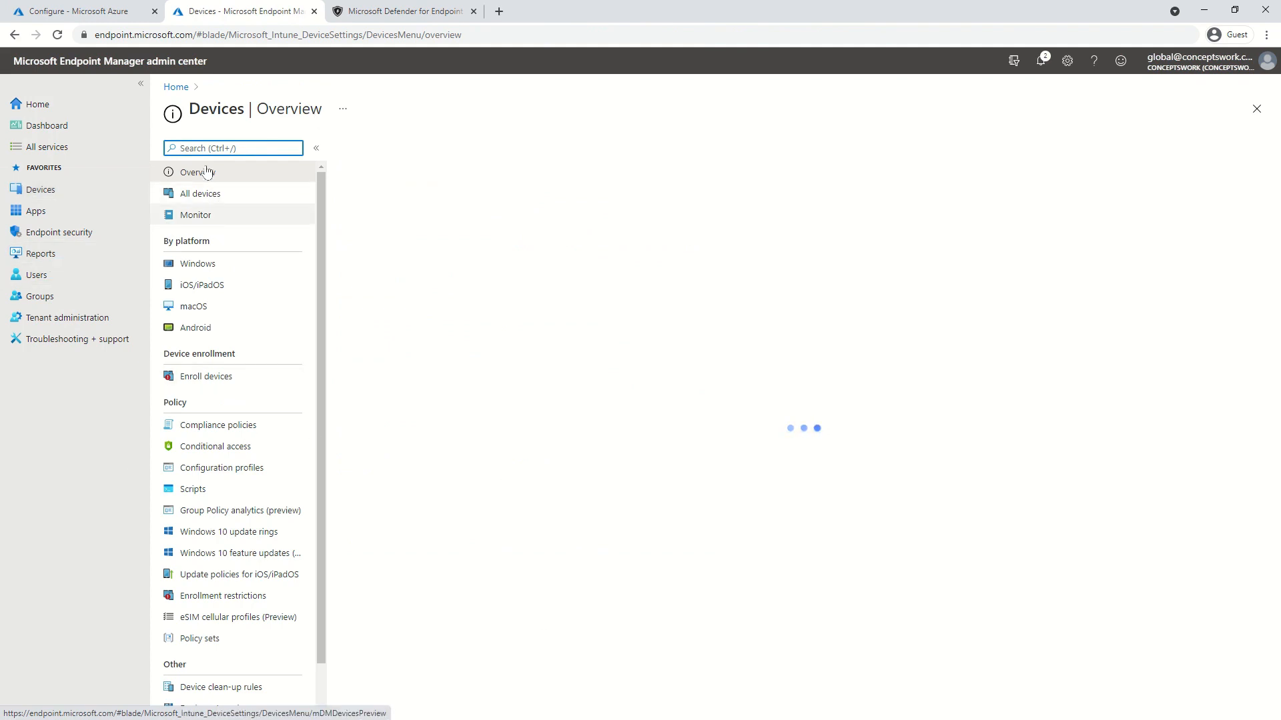
click(208, 268)
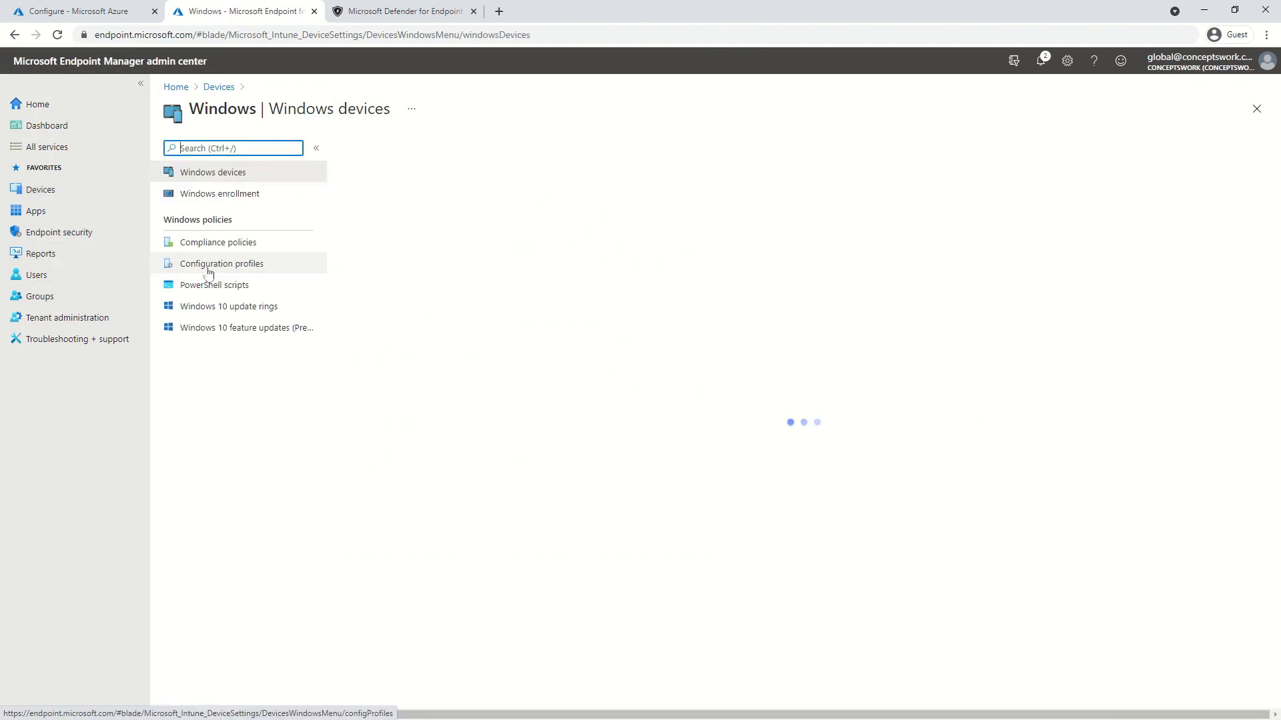
click(226, 197)
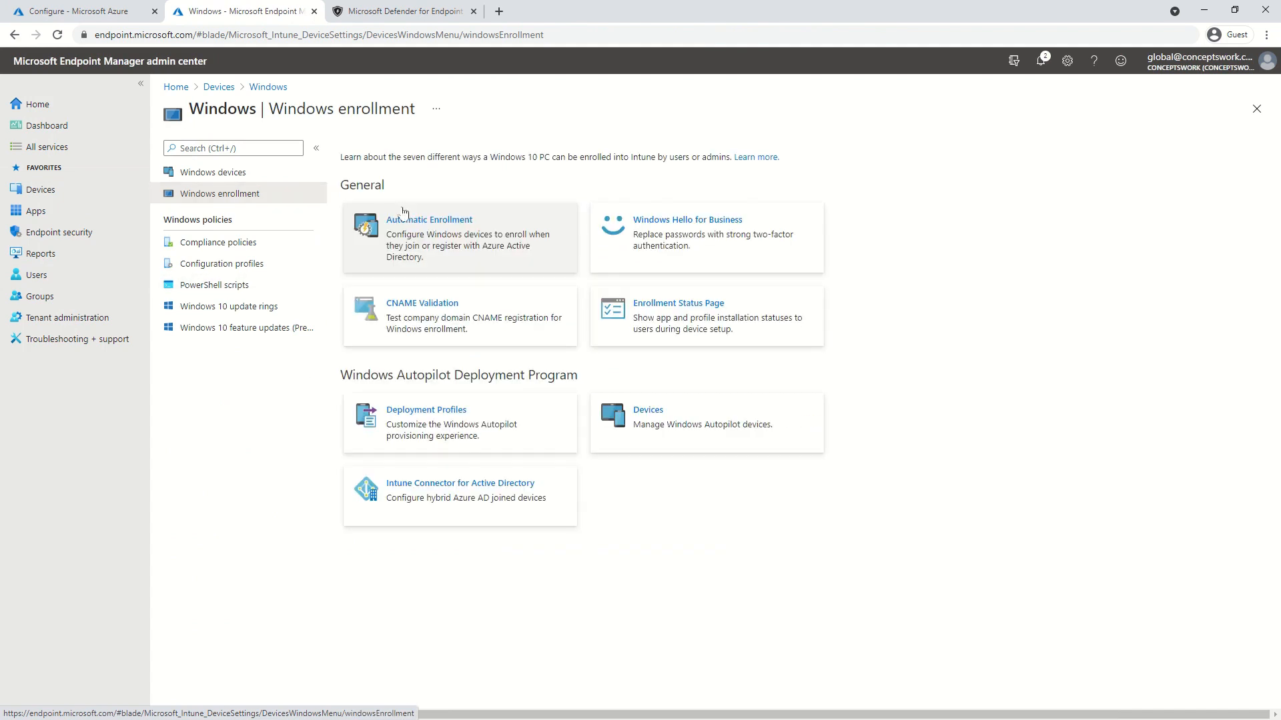
click(425, 240)
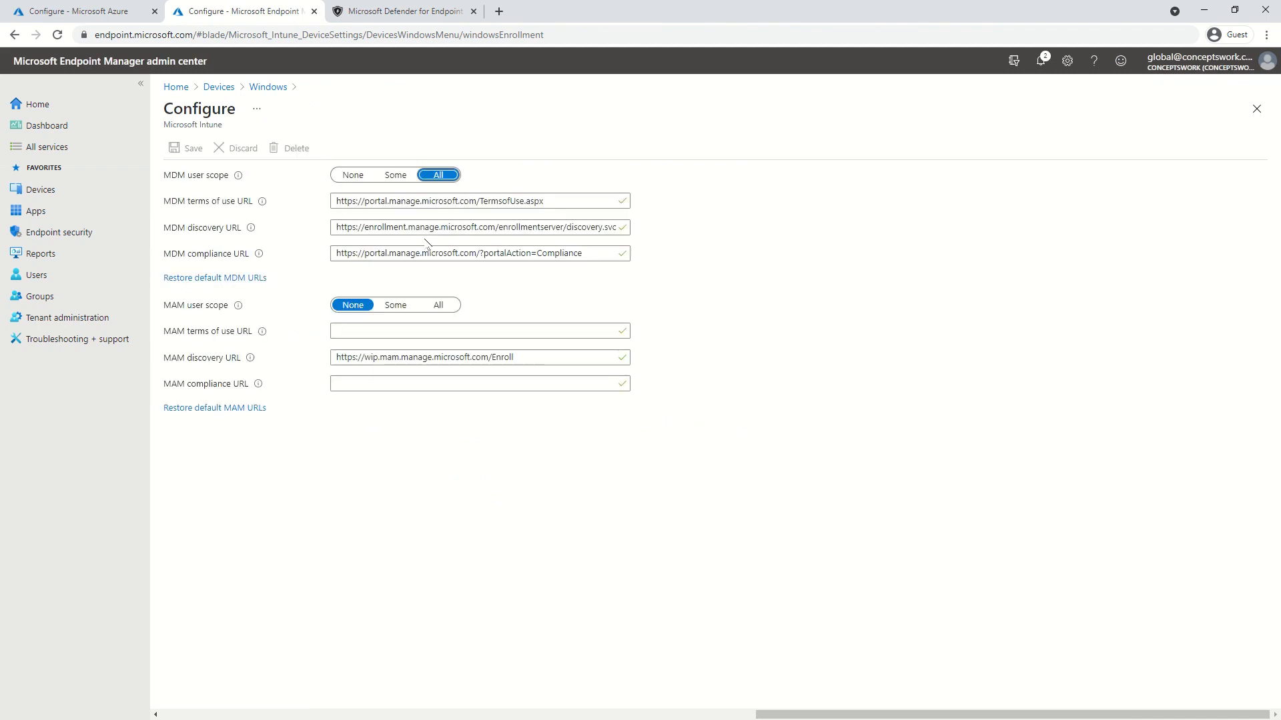
click(682, 715)
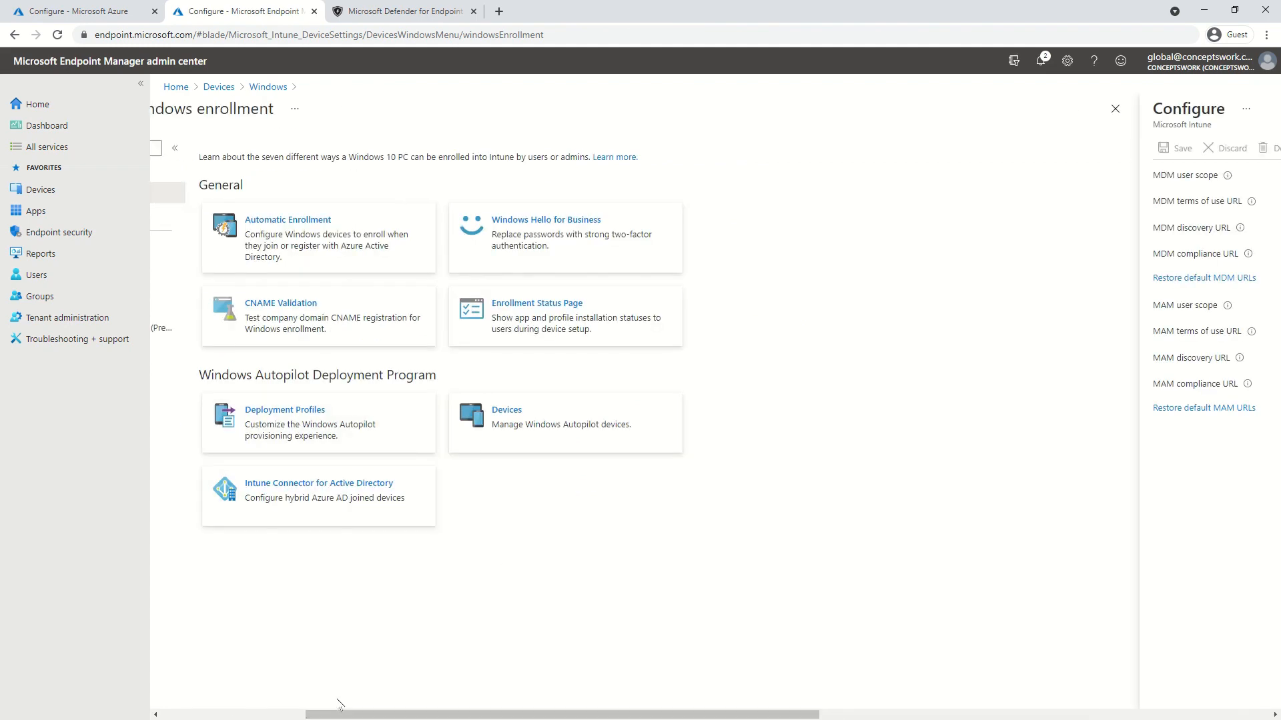
drag(351, 715, 207, 712)
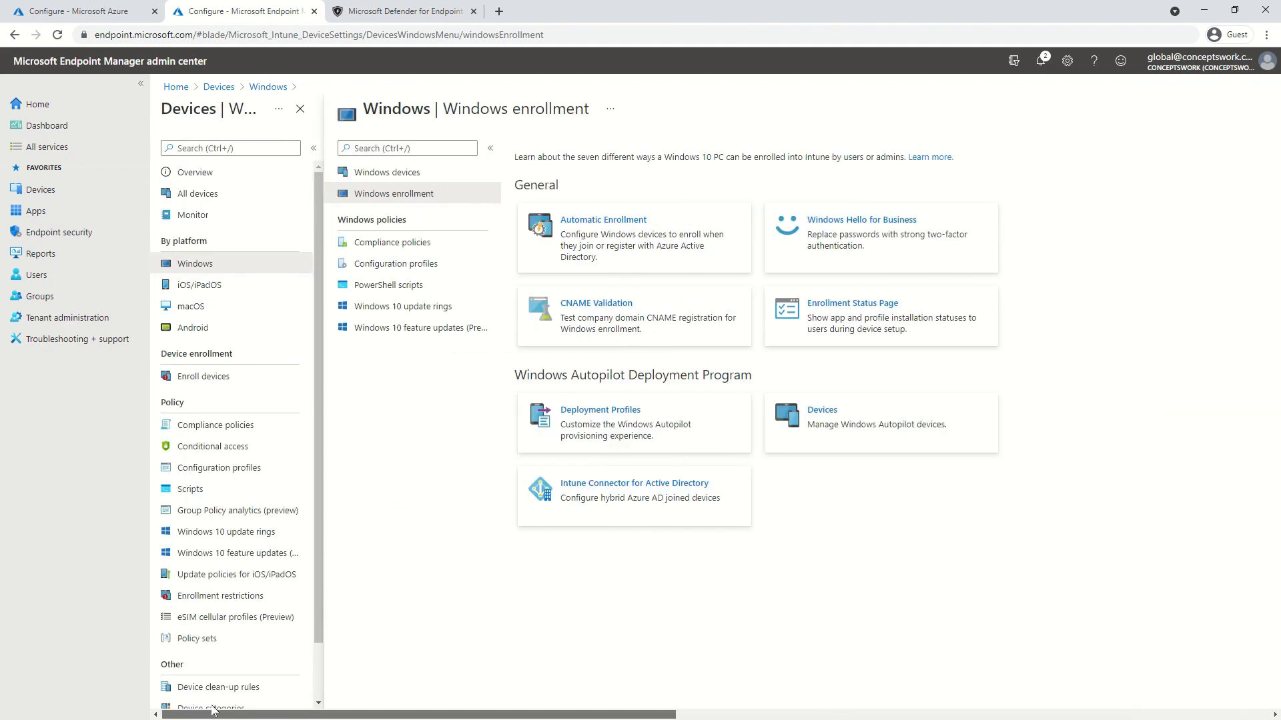
Compare automatic enrollment against the Azure portal, then close the blades back to Devices overview
click(64, 8)
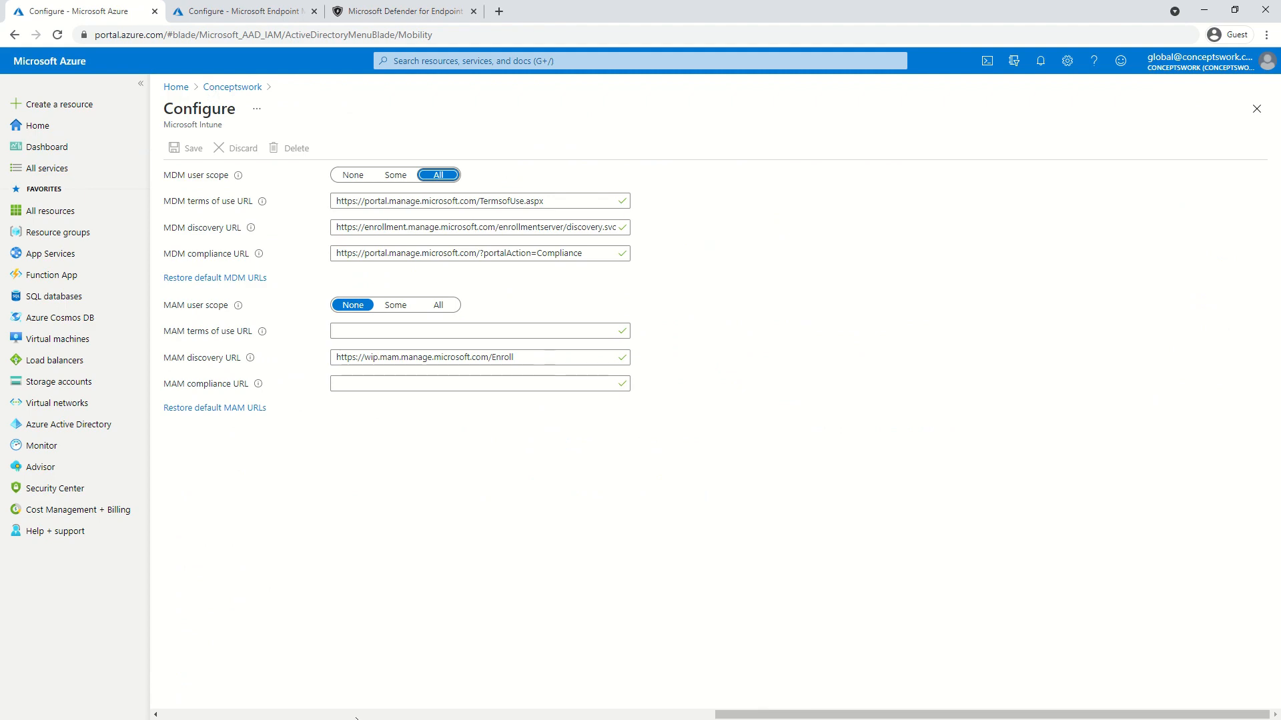
click(213, 18)
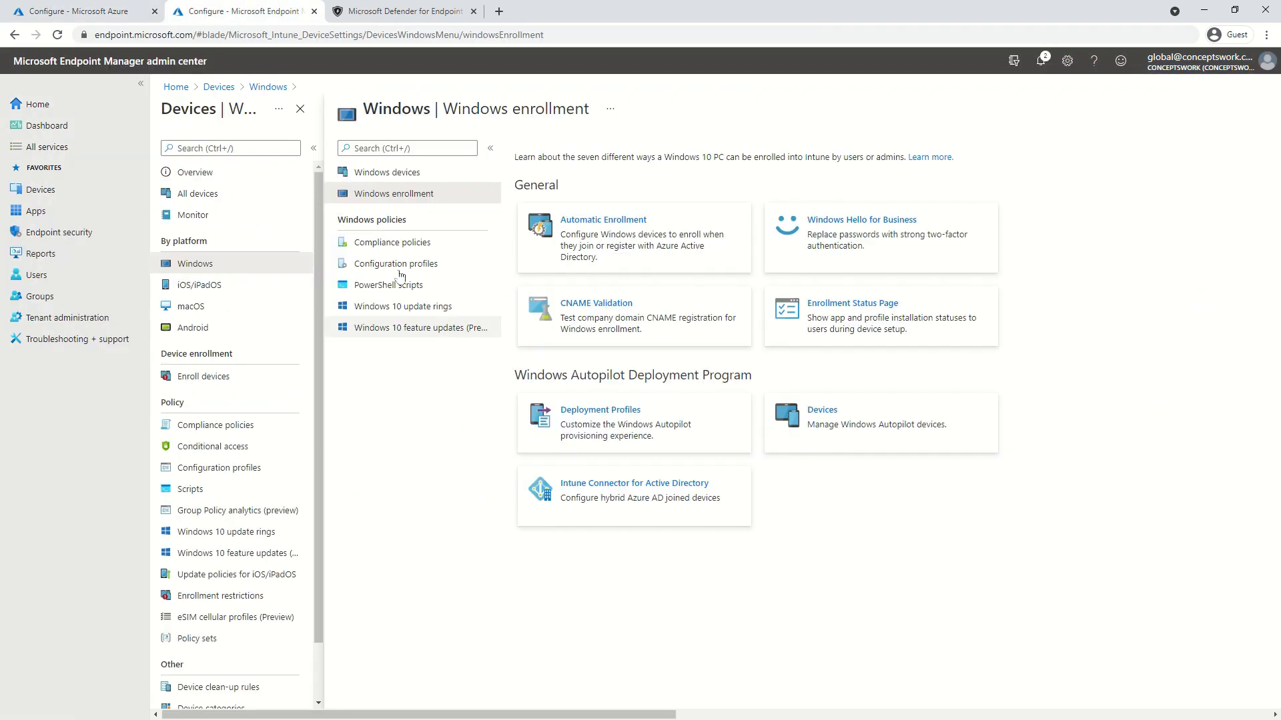
click(602, 238)
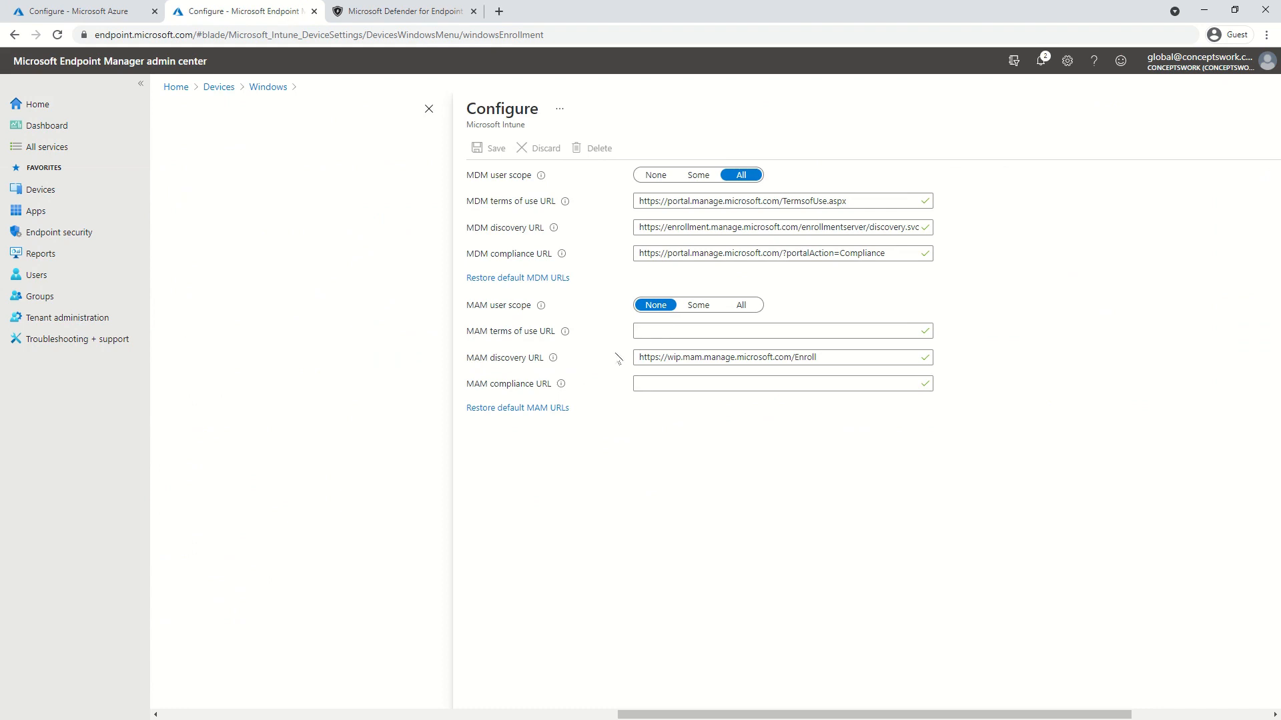
drag(842, 714, 1001, 712)
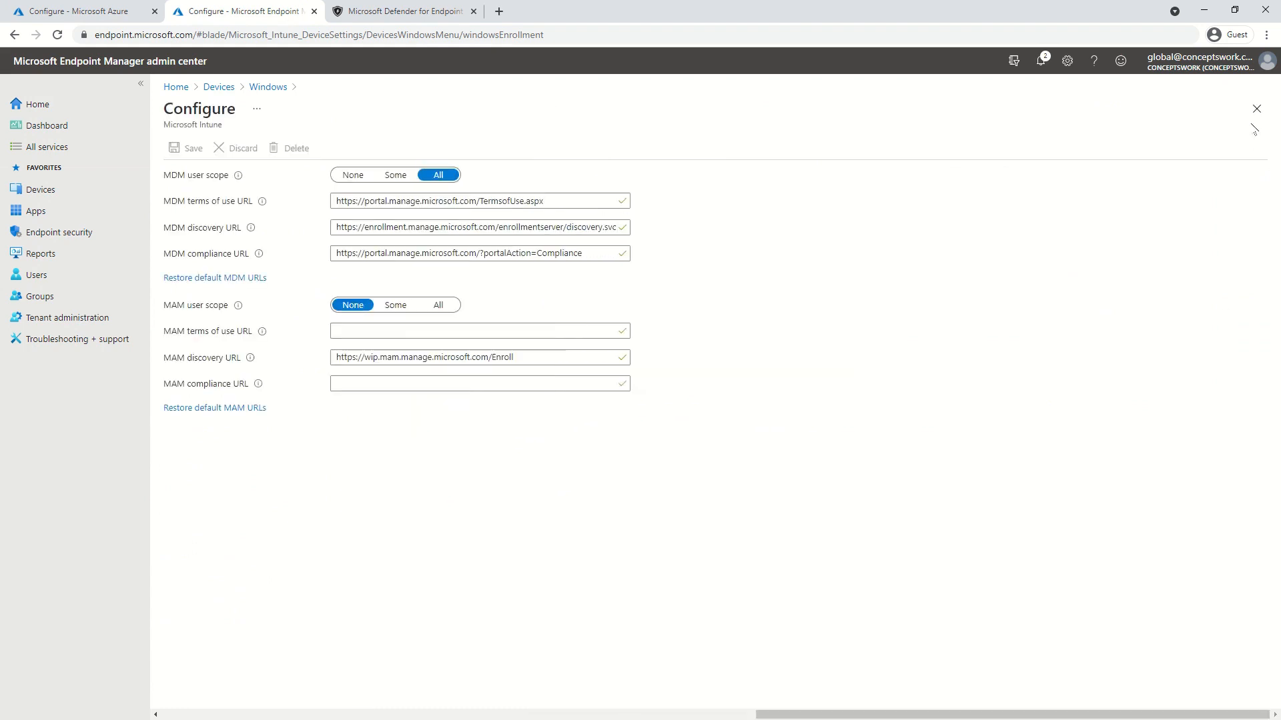
click(1257, 108)
click(1257, 108)
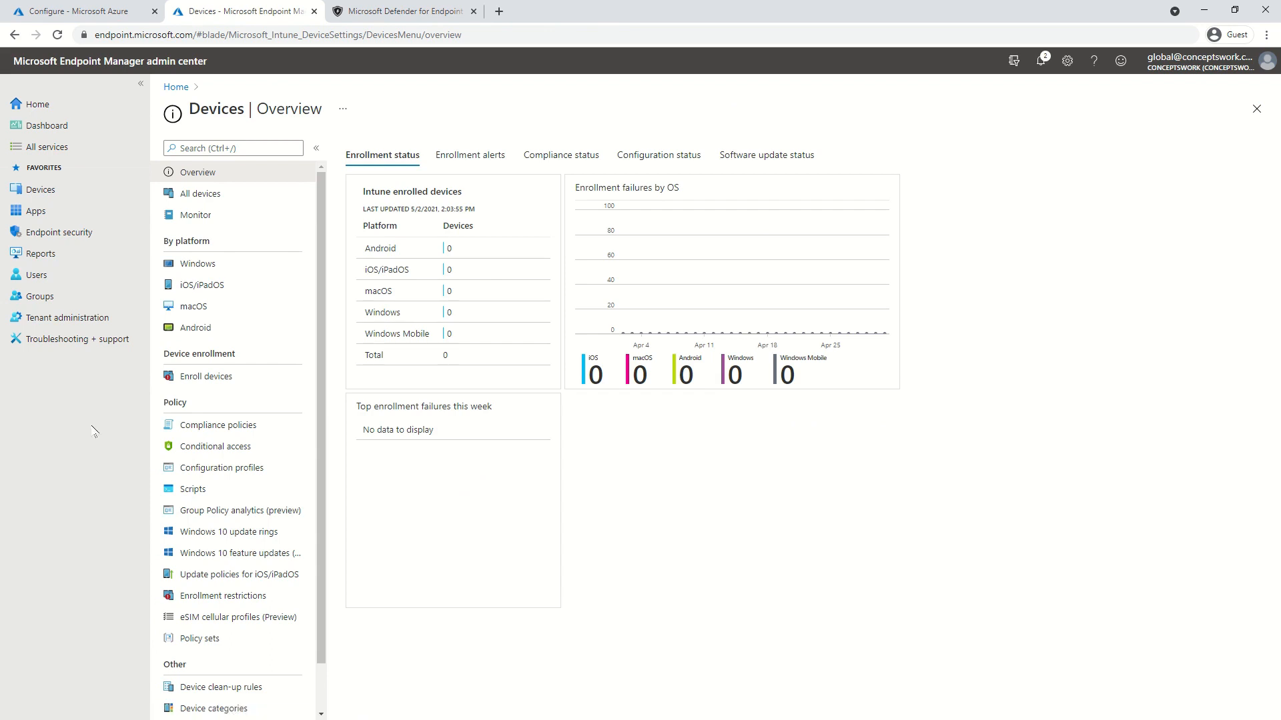
From Endpoint security's Defender for Endpoint page, start a Defender sensor device configuration profile
click(67, 234)
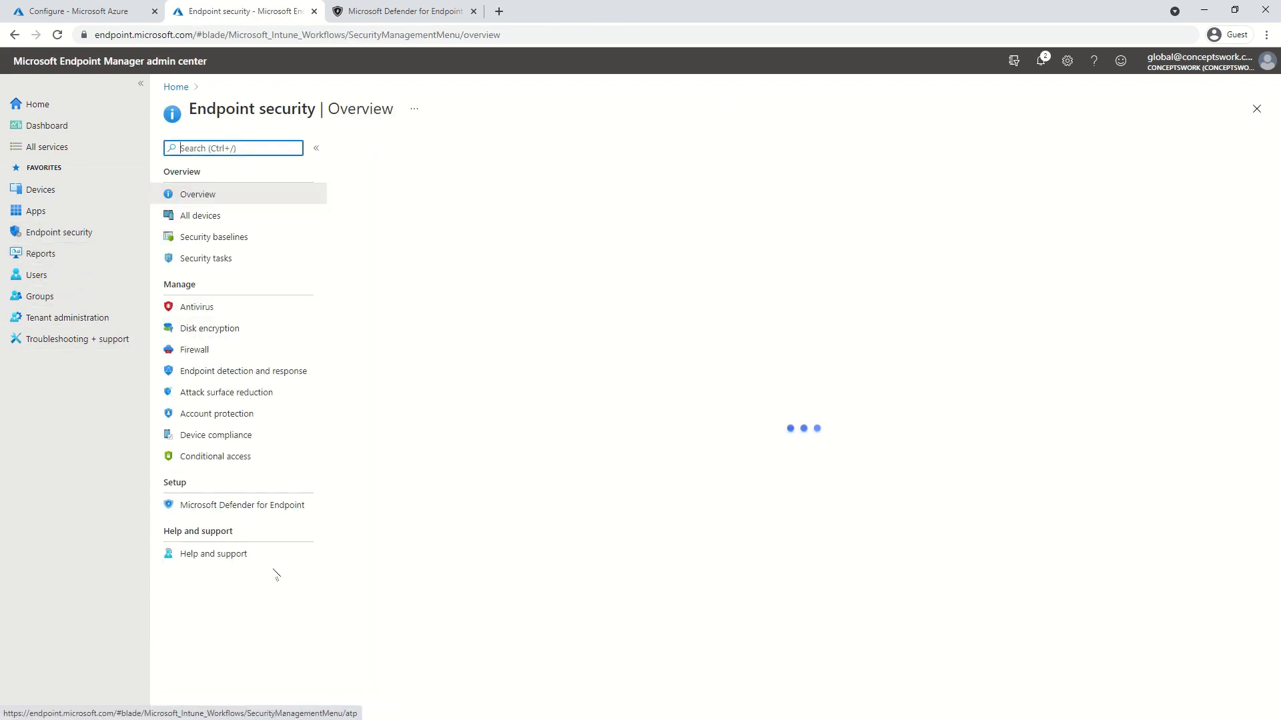
click(278, 506)
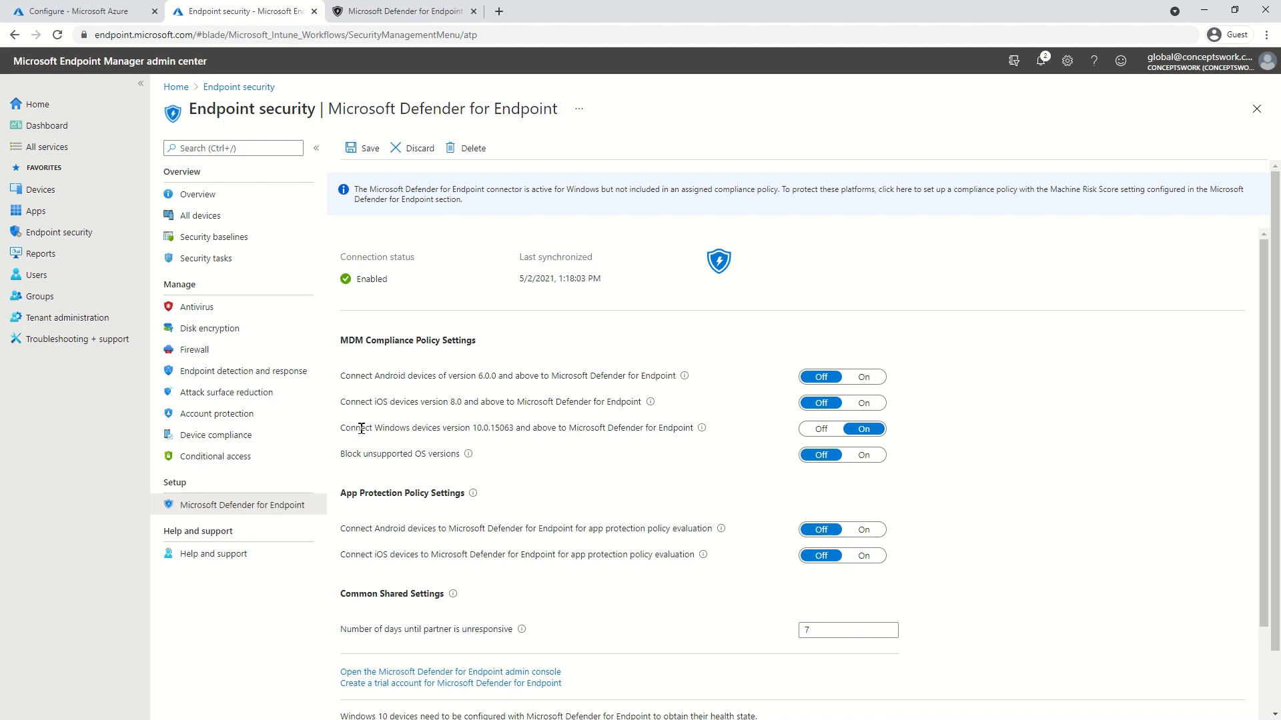
drag(361, 428, 669, 442)
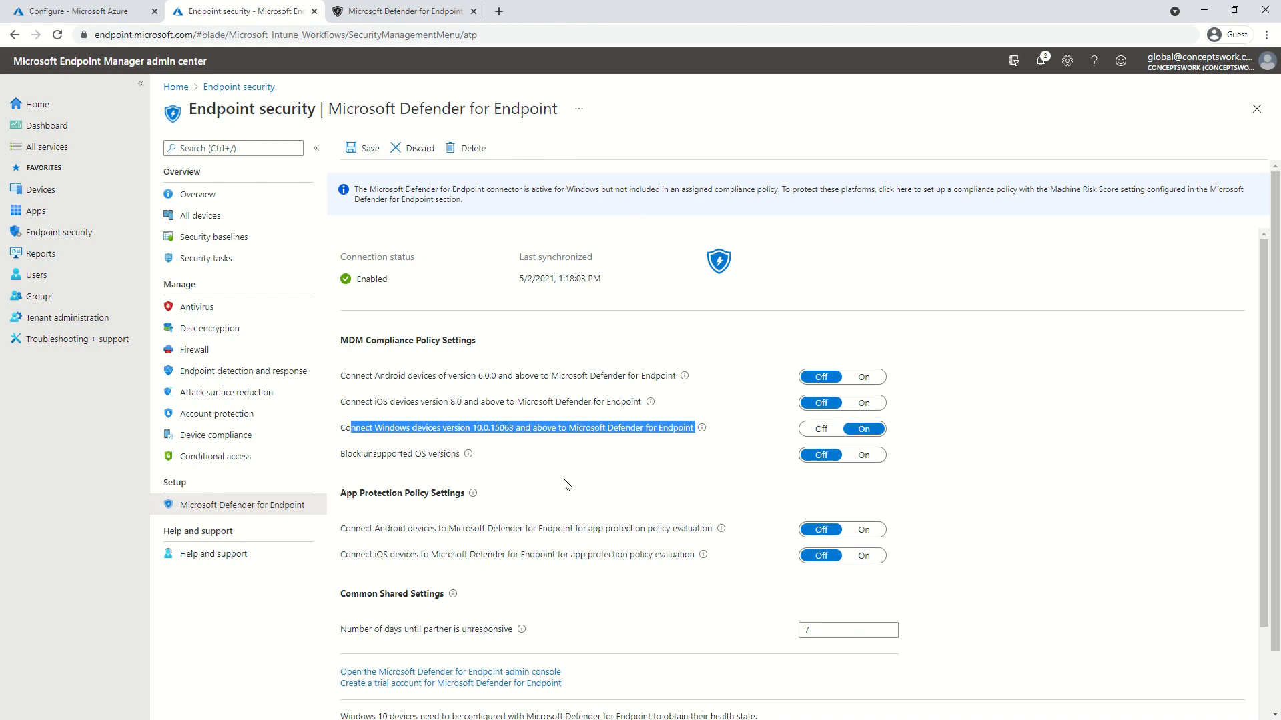
scroll(534, 499, down, 3)
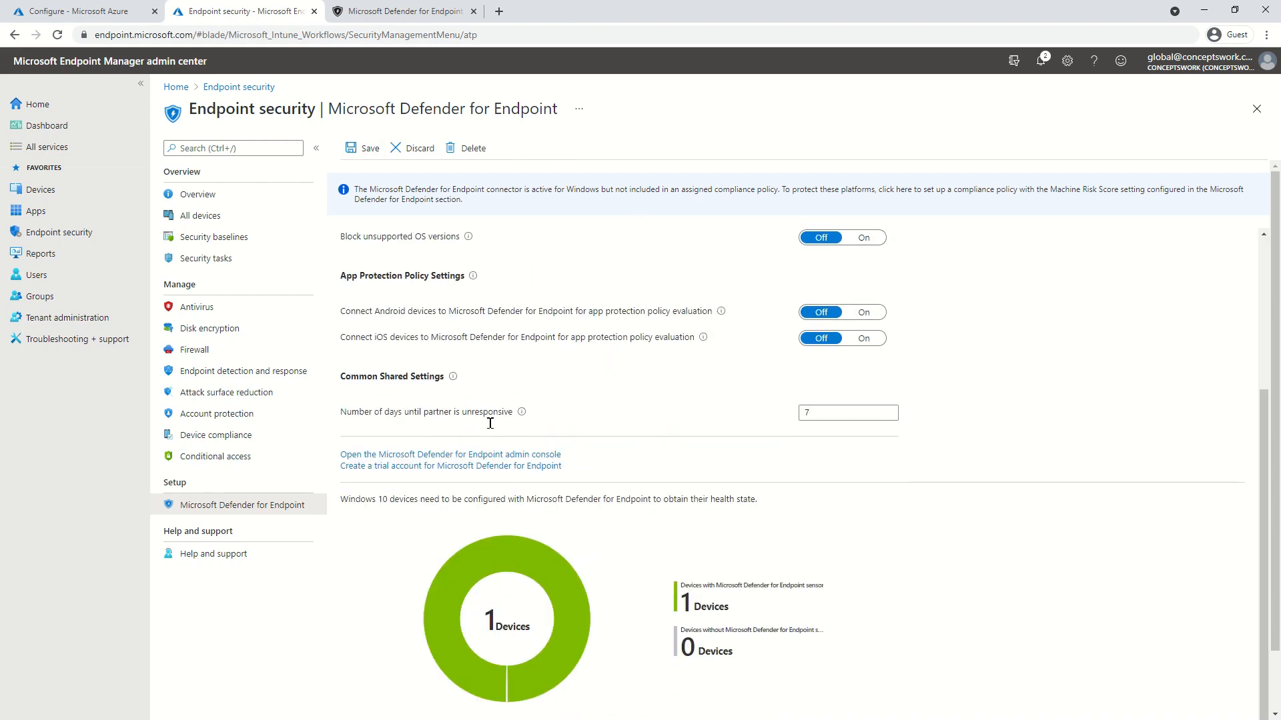
scroll(534, 499, down, 1)
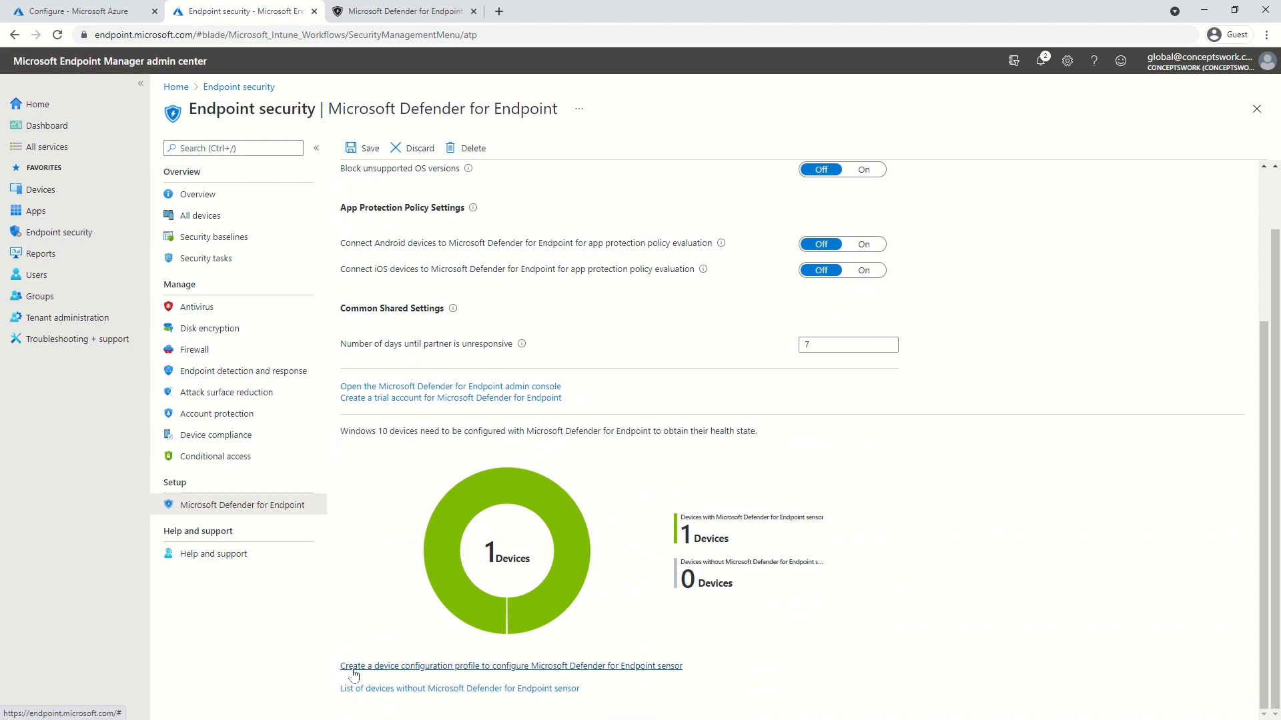
click(387, 669)
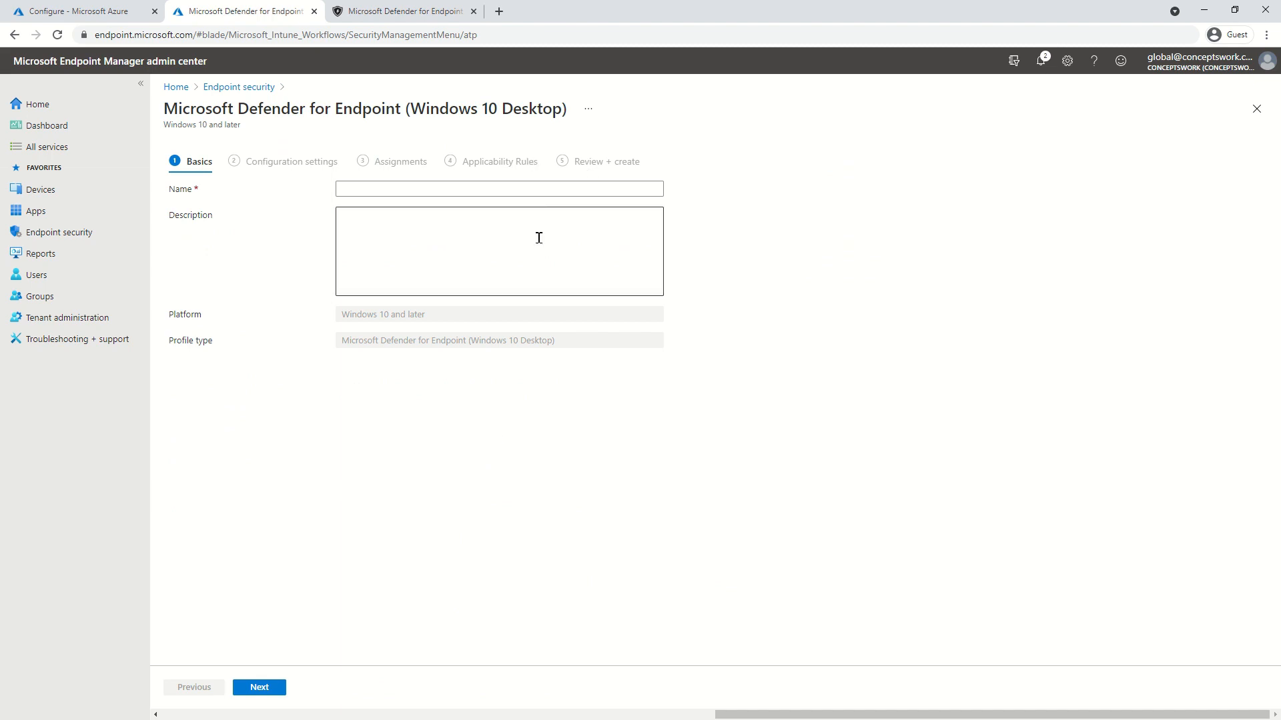
Close the Defender profile form unsaved and start a new Windows configuration profile
click(536, 187)
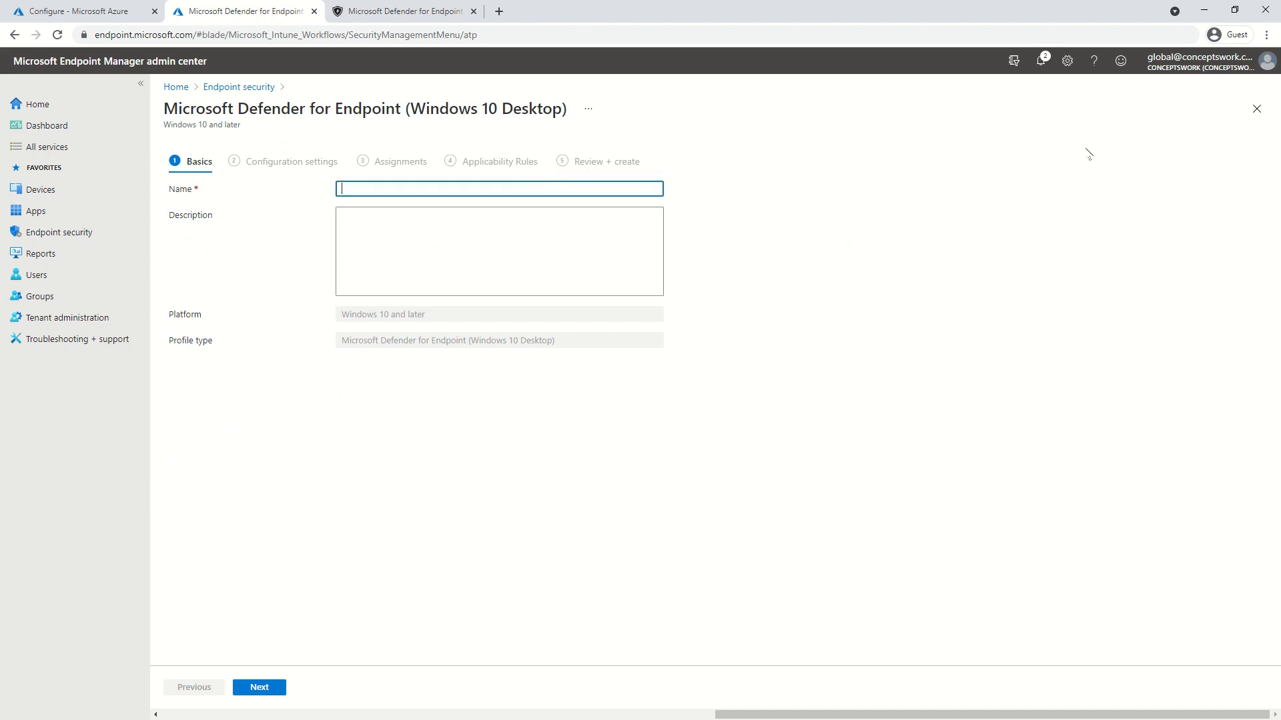
click(1255, 109)
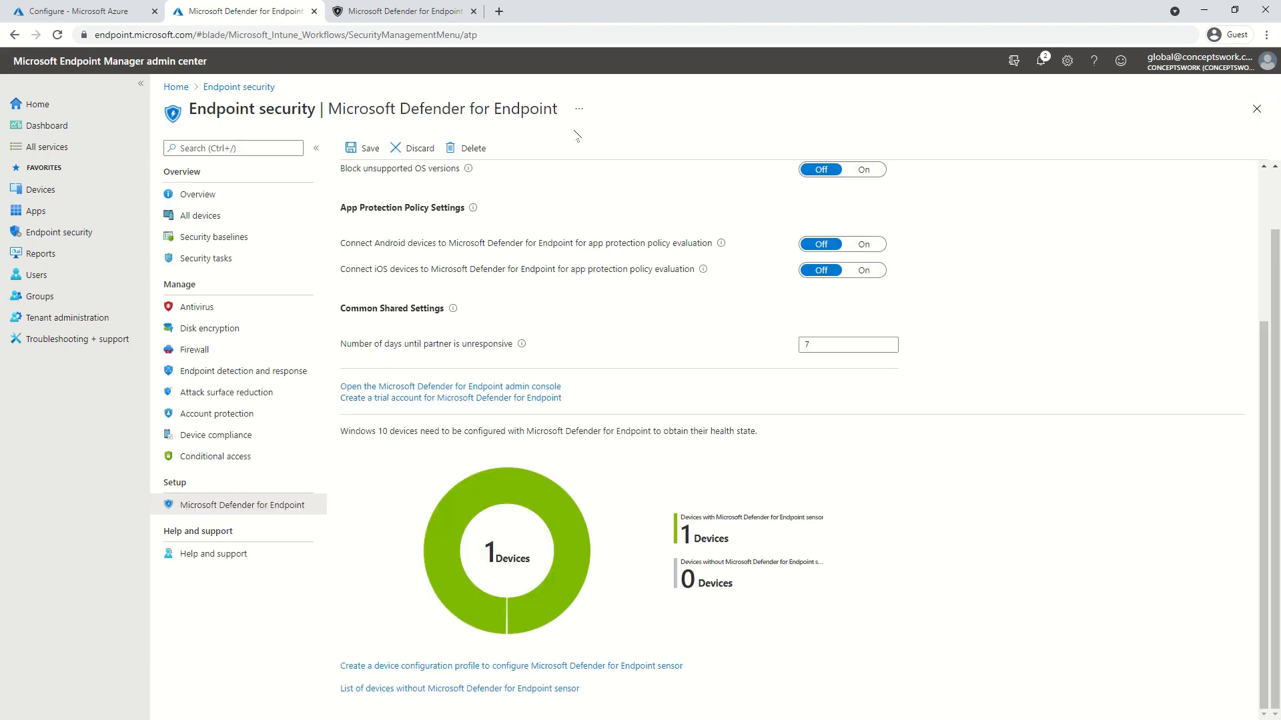
click(38, 189)
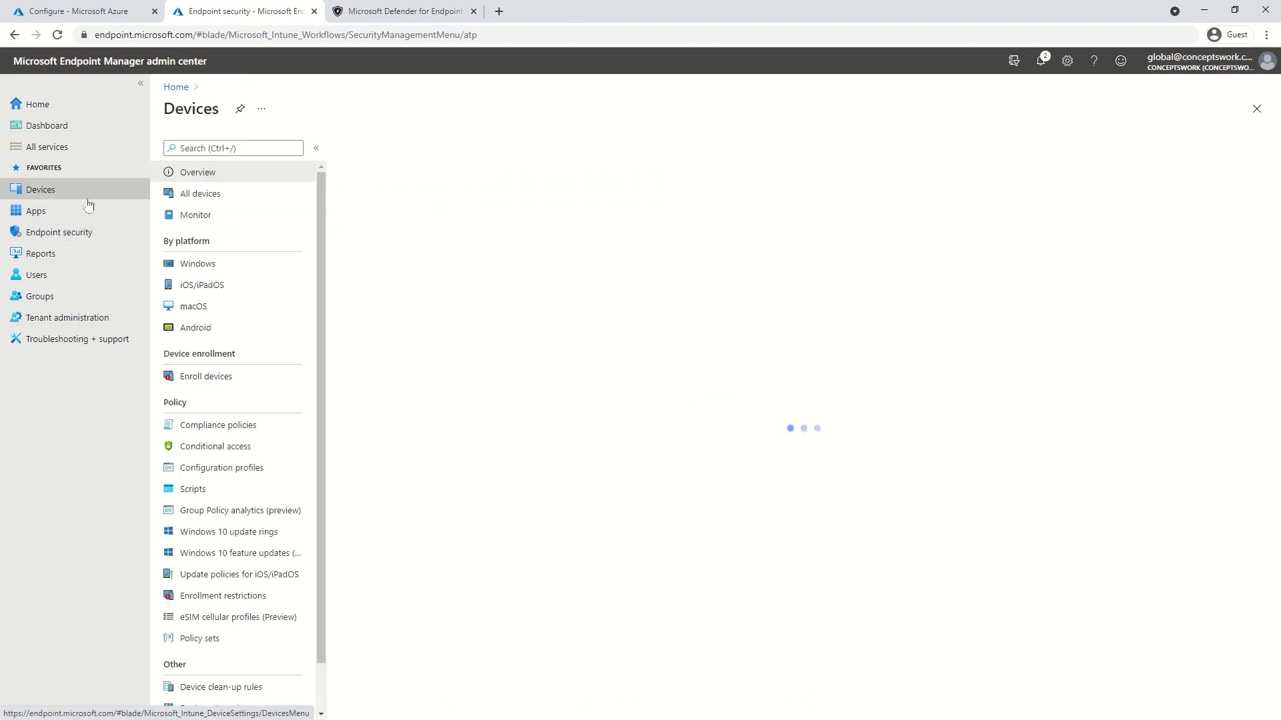
click(198, 266)
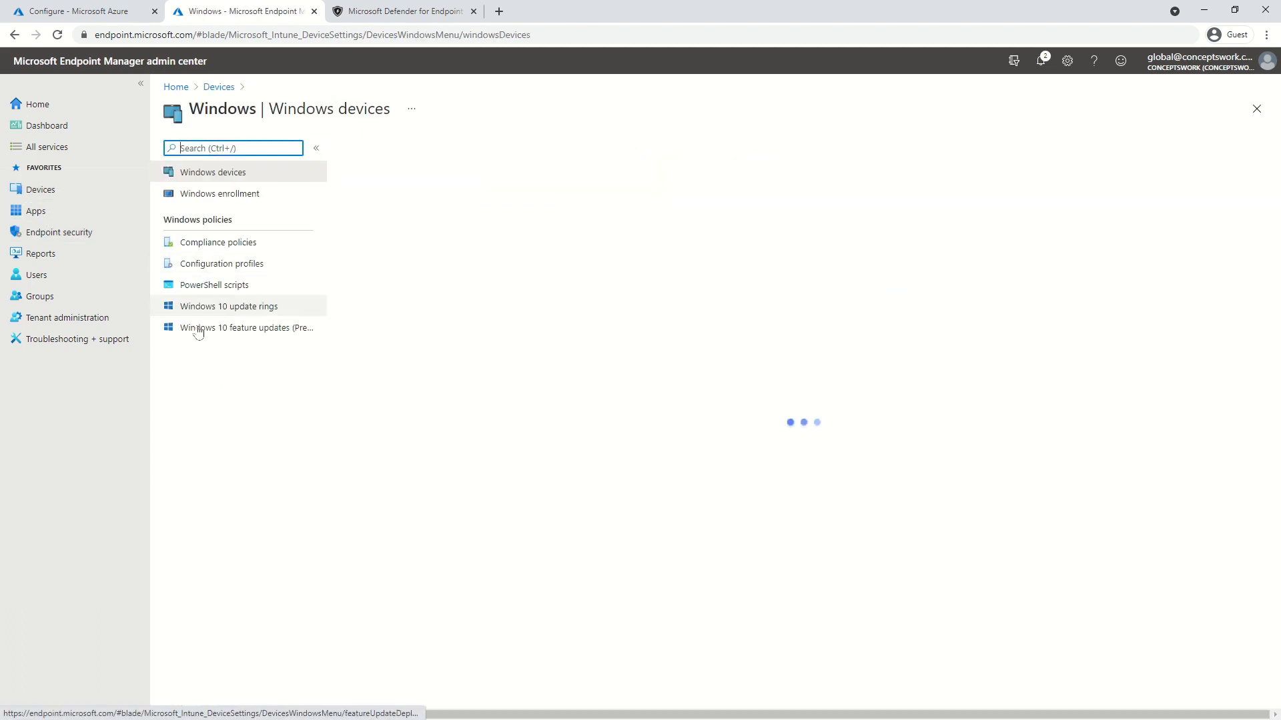
click(217, 263)
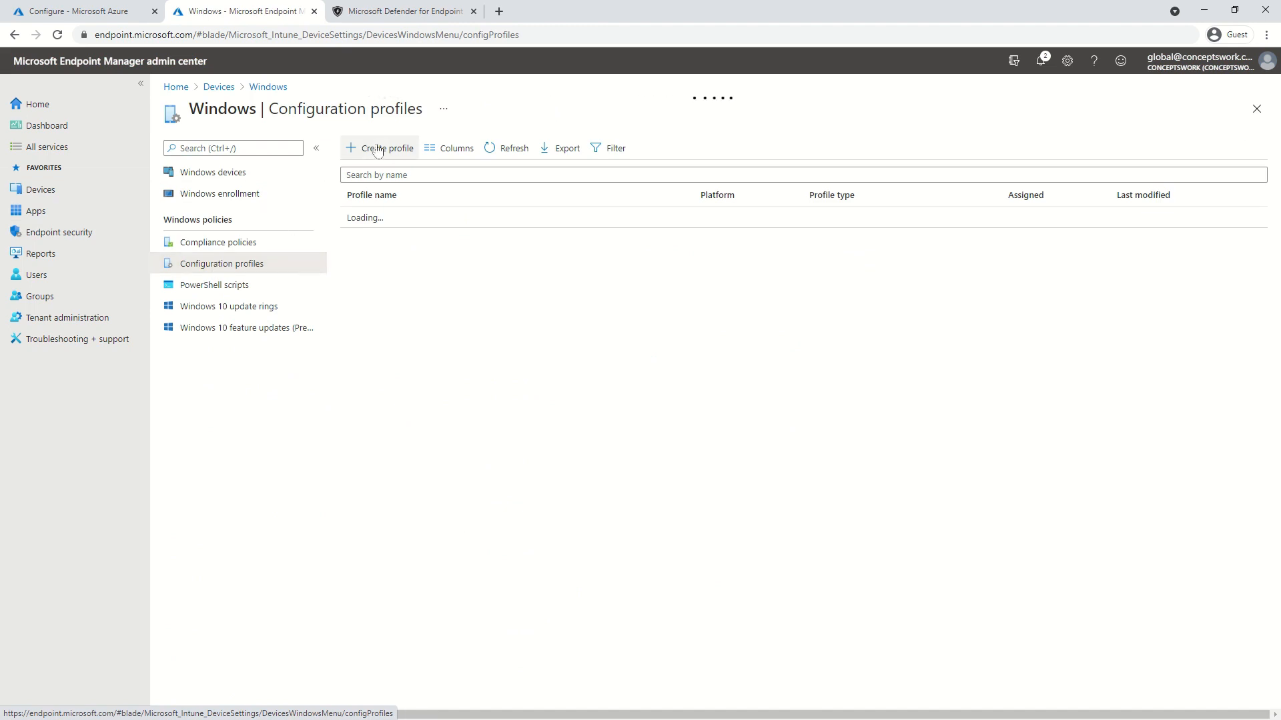
click(377, 149)
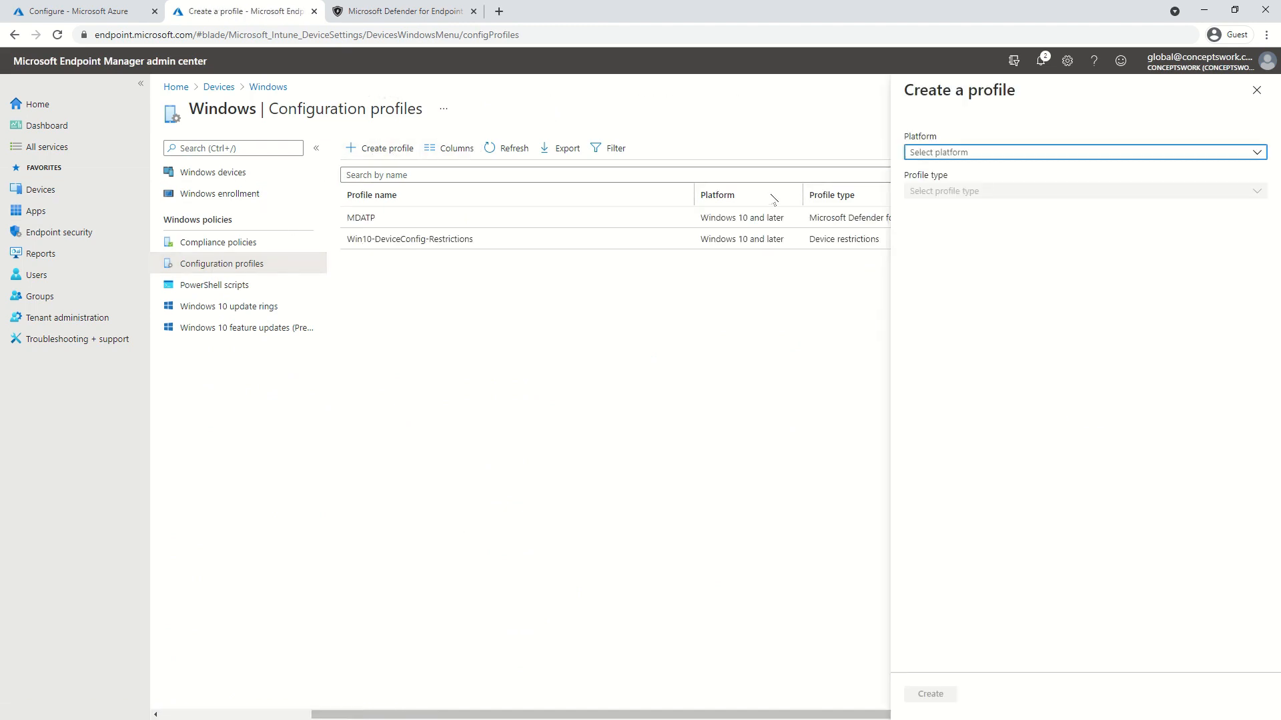
Choose Windows 10 and later with the Kiosk template, then discard the draft and close Configuration profiles
click(961, 155)
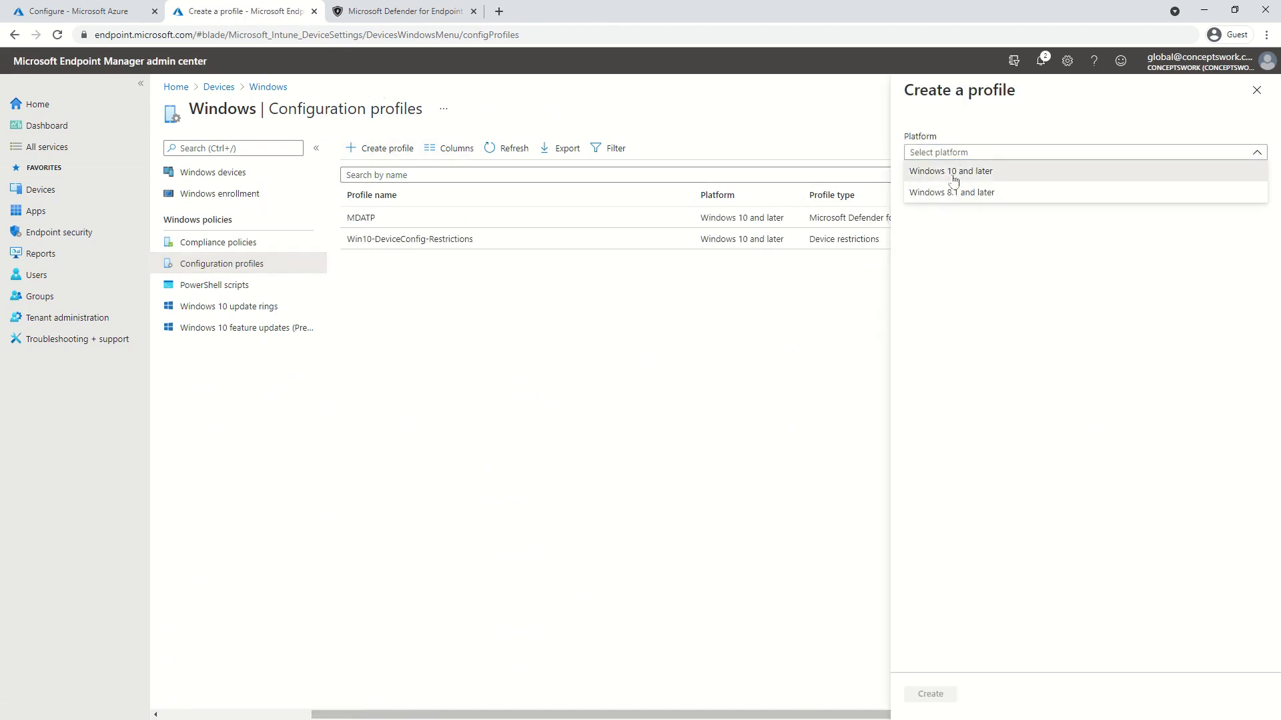
click(953, 172)
click(949, 191)
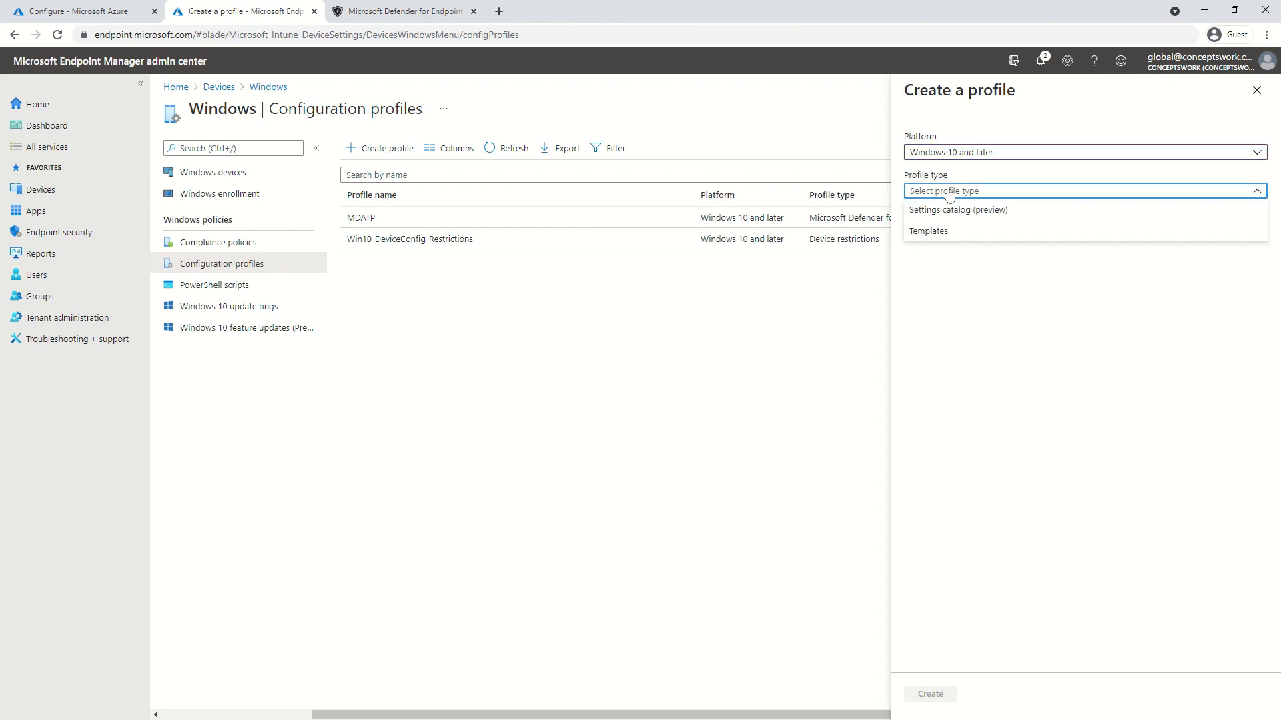
click(939, 232)
scroll(1115, 523, down, 2)
click(1167, 420)
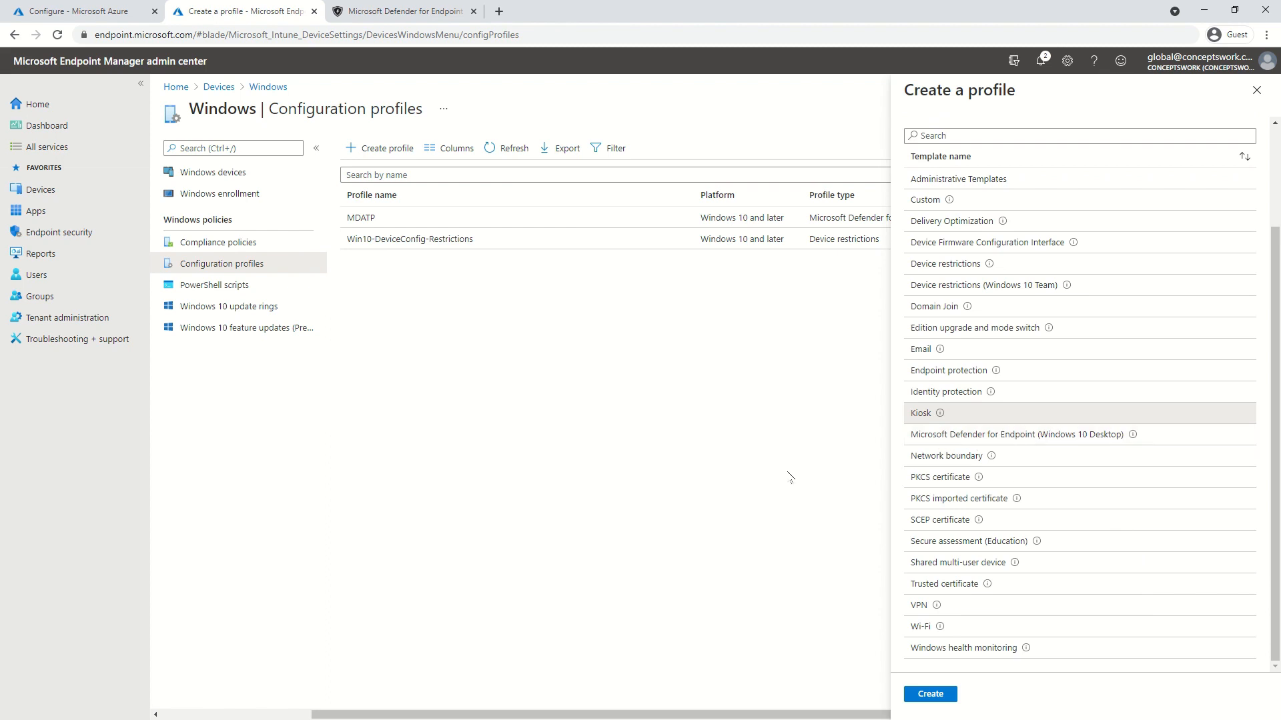
click(1257, 90)
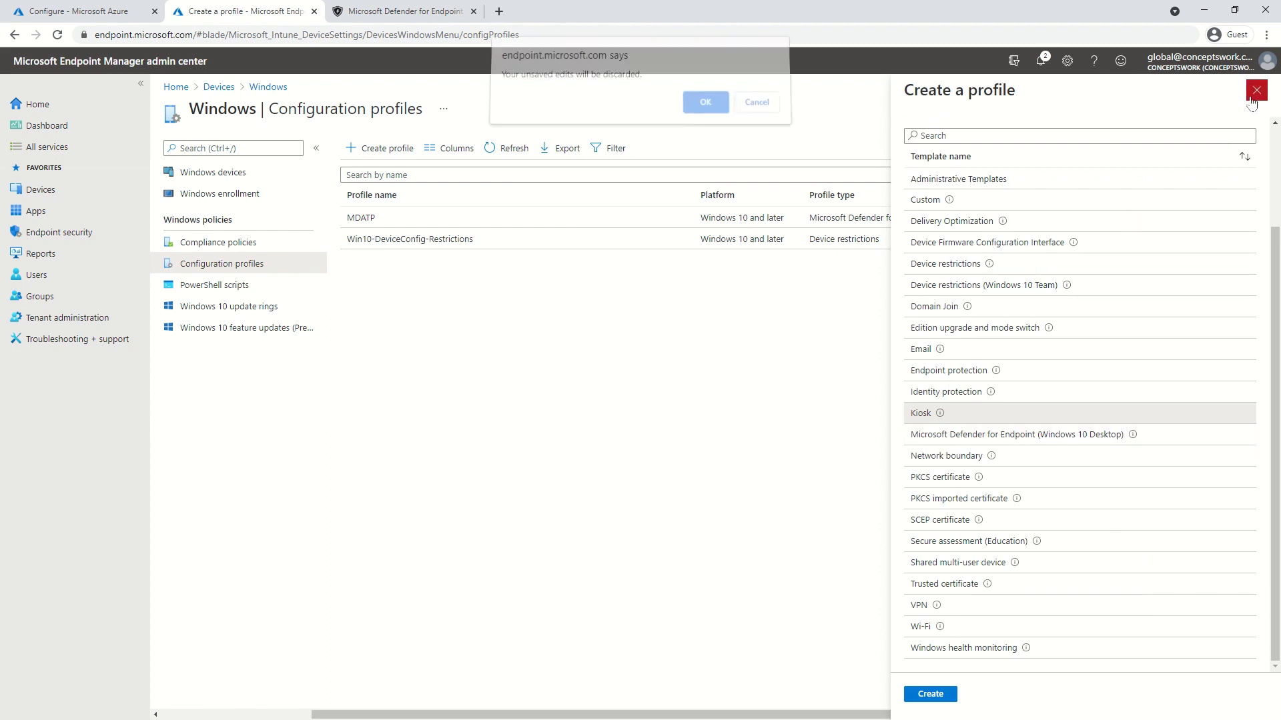
click(705, 110)
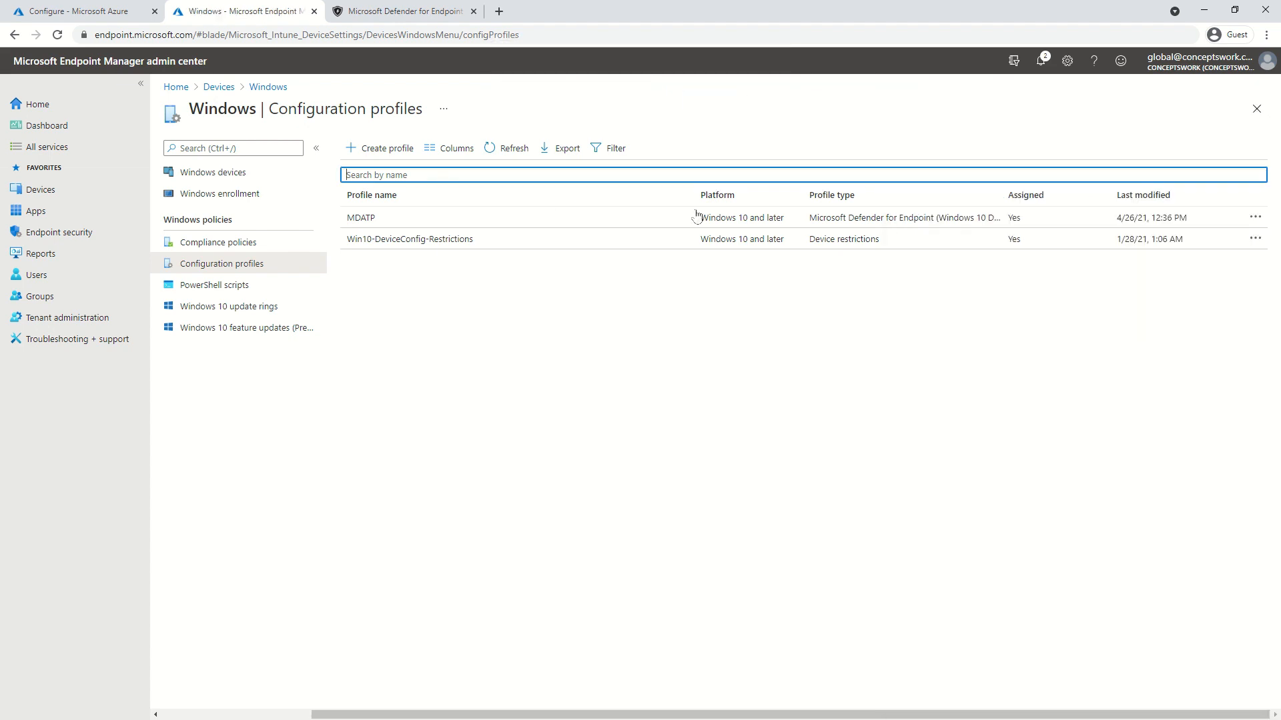
click(1257, 109)
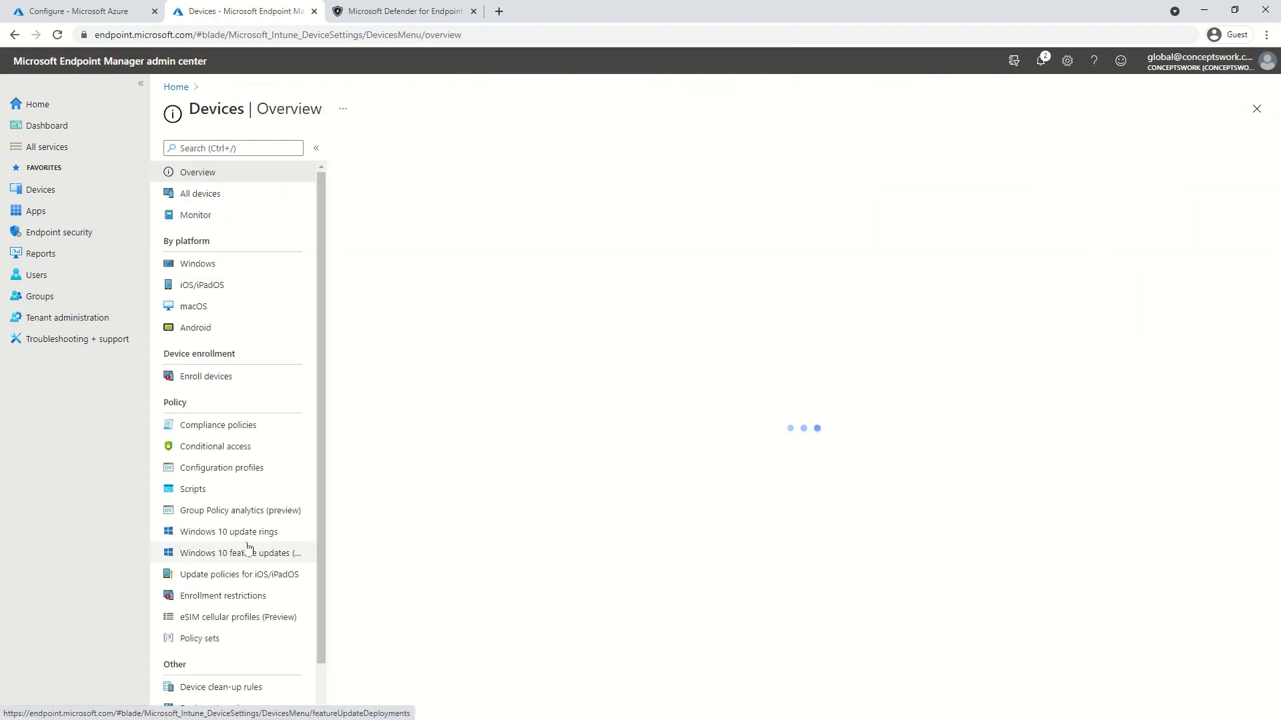
Start a new Microsoft Defender for Endpoint sensor configuration profile from Endpoint security
click(89, 244)
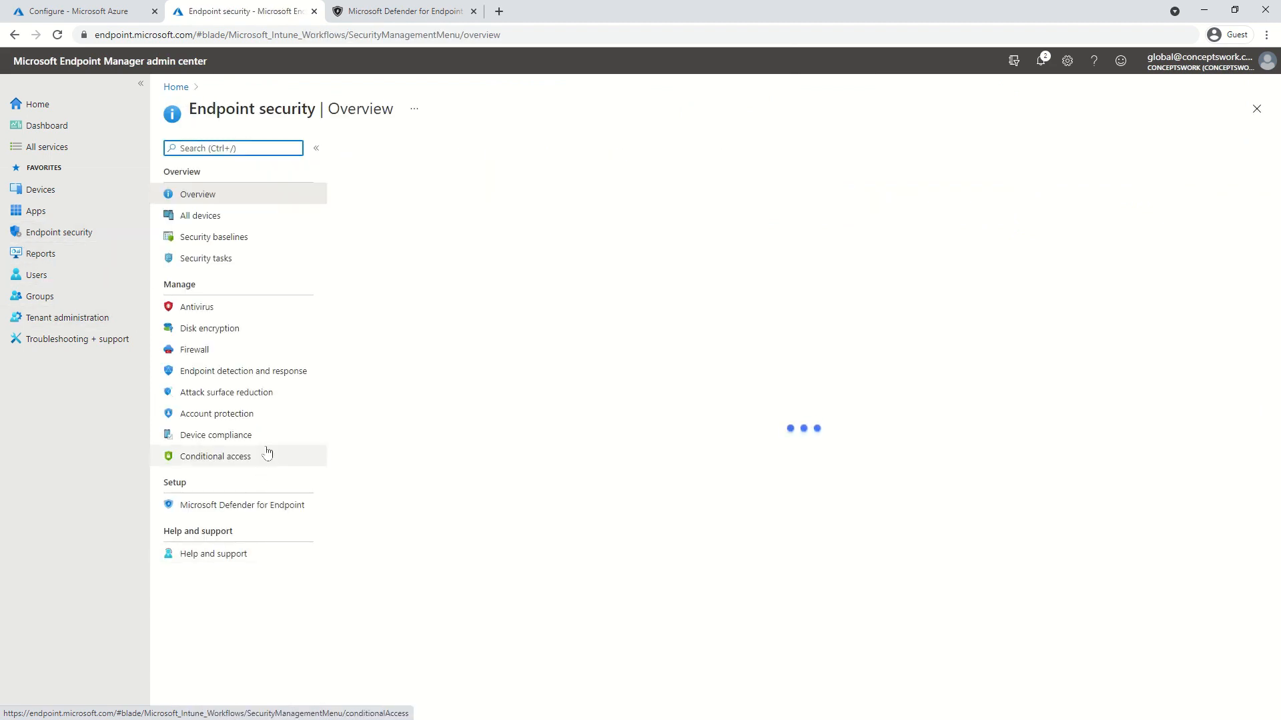
click(262, 505)
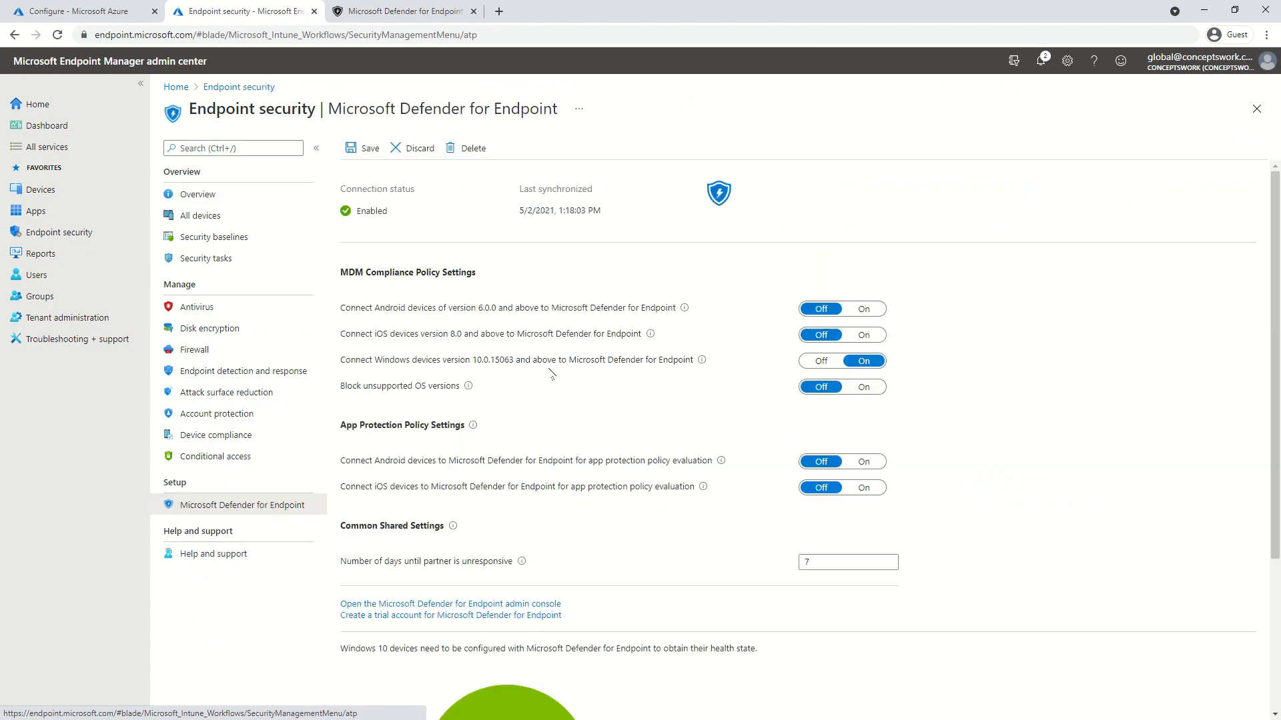
scroll(557, 353, down, 3)
scroll(545, 390, down, 1)
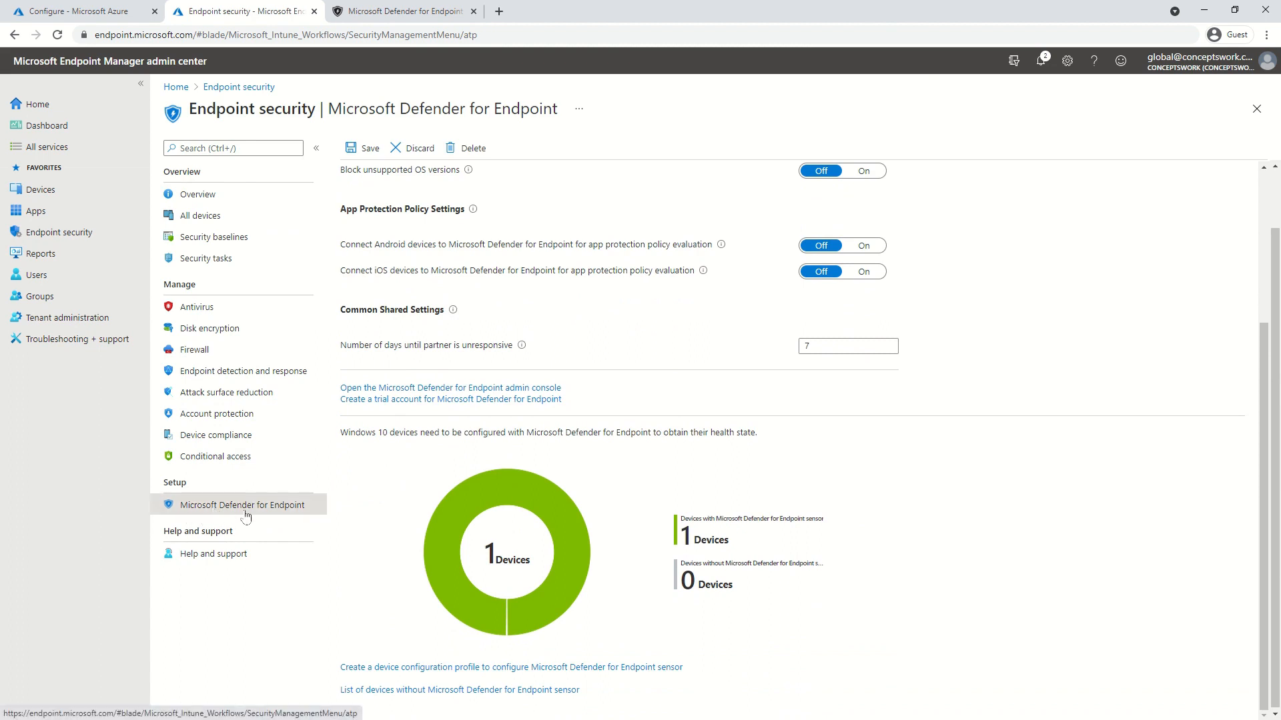
click(416, 666)
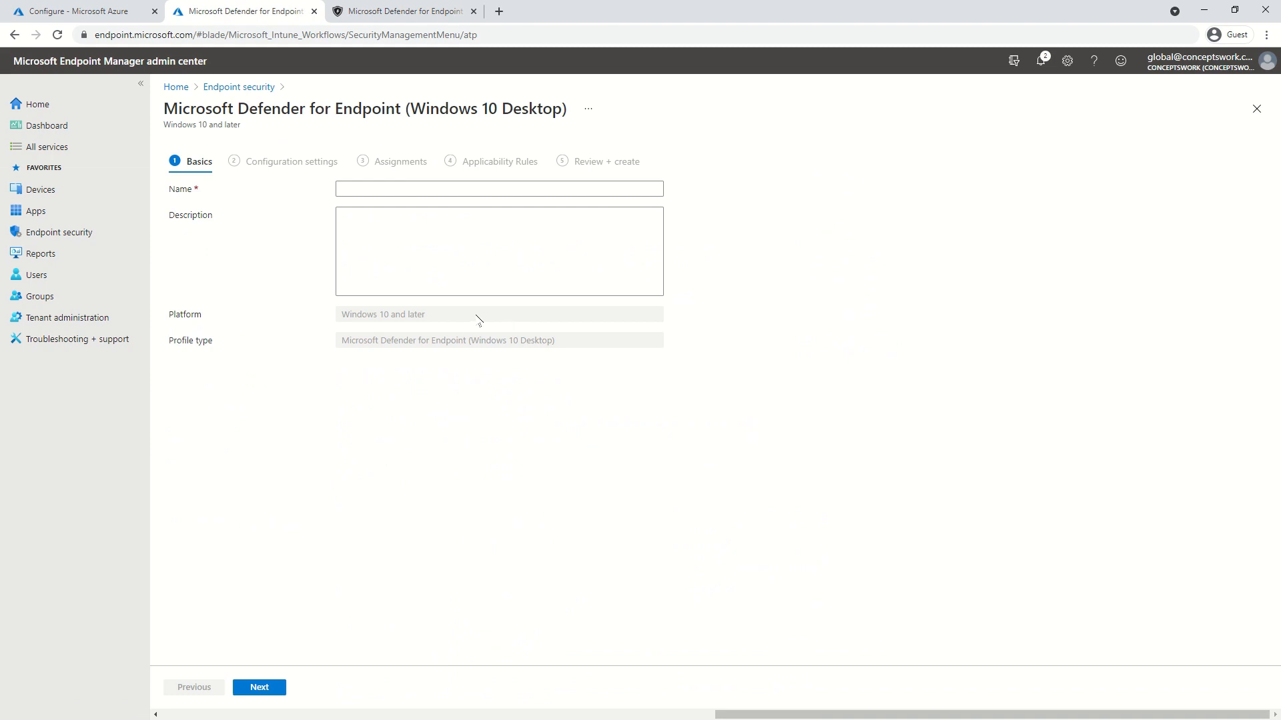
Name the profile 'onboard' with description 'test' and advance to Configuration settings
click(358, 191)
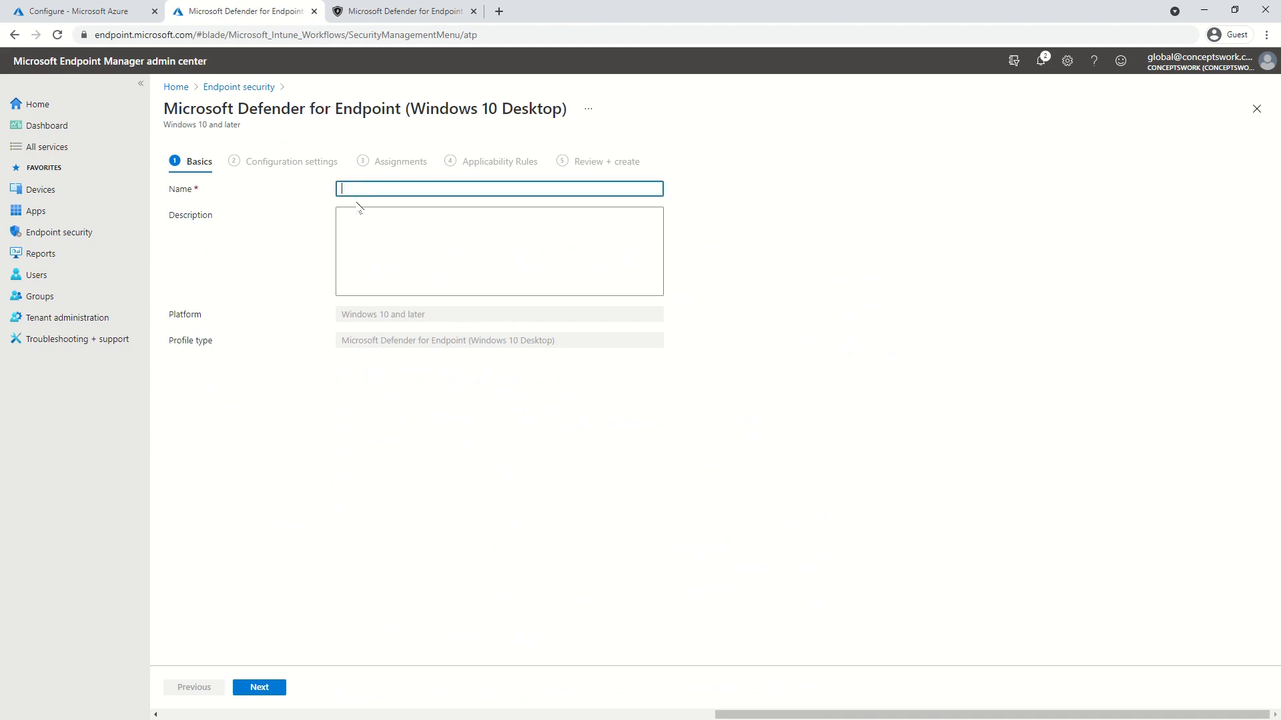
text(onboard)
key(Tab)
text(test)
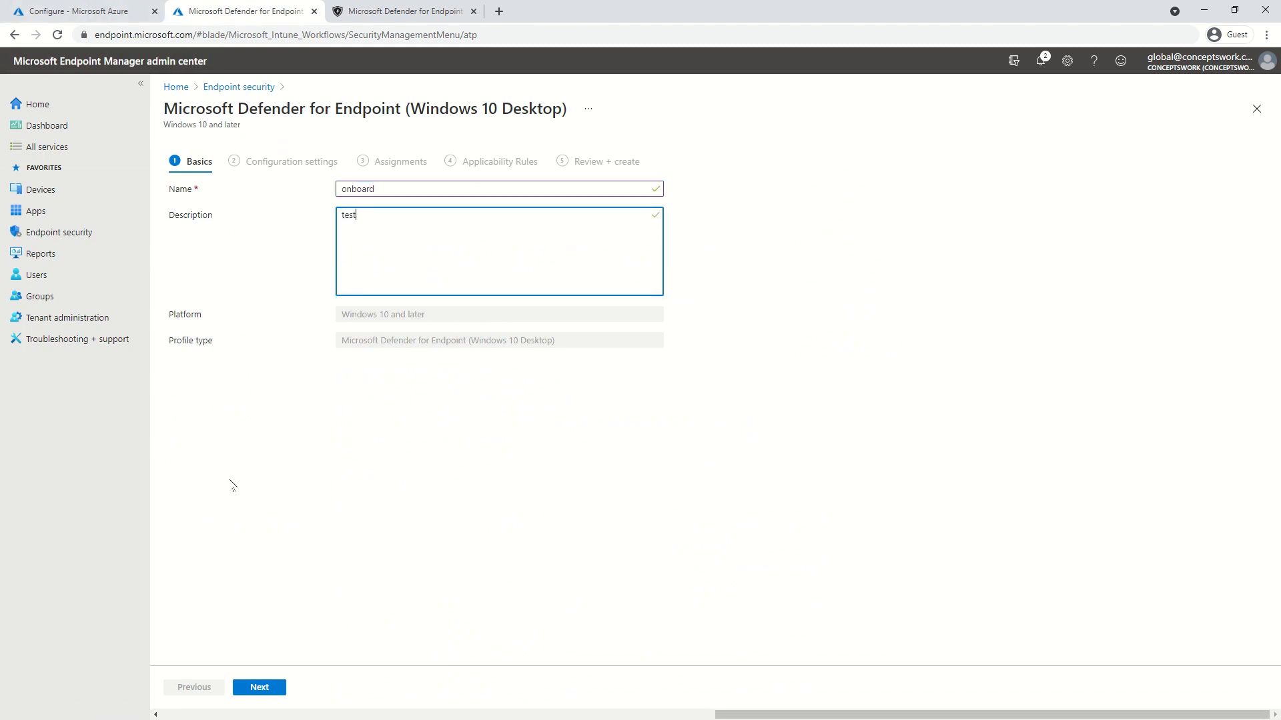
click(266, 549)
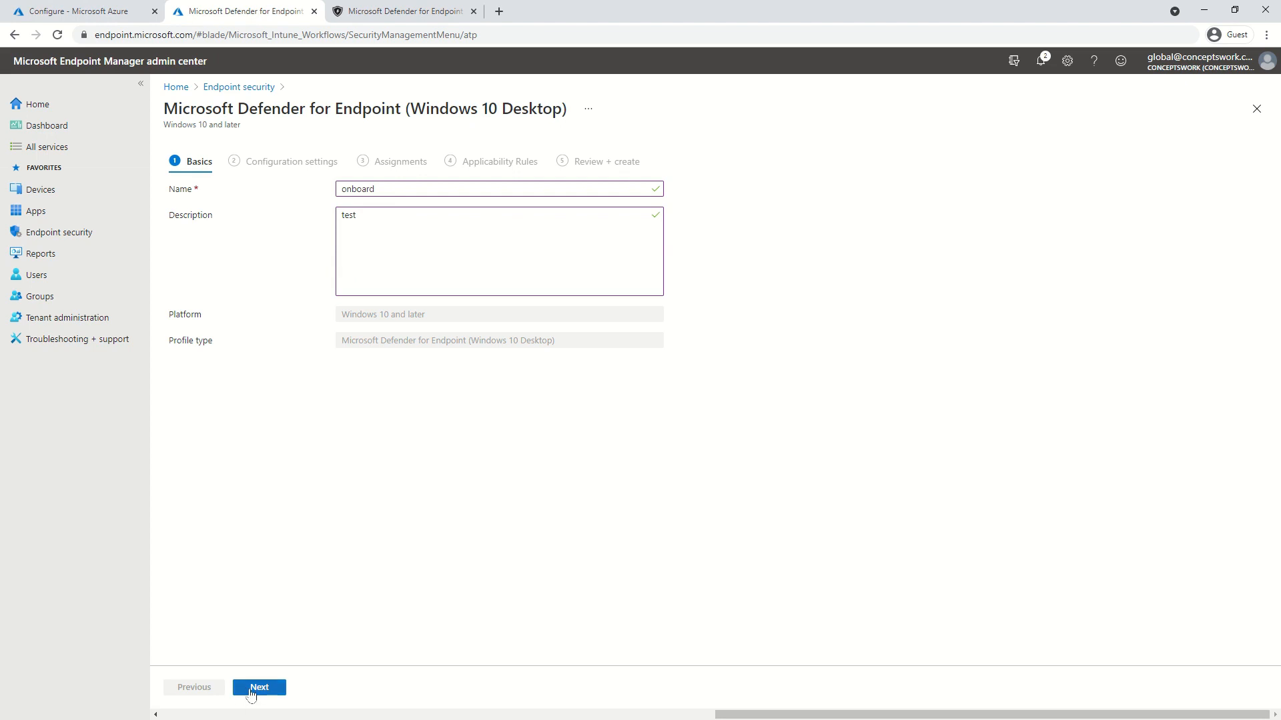
click(251, 691)
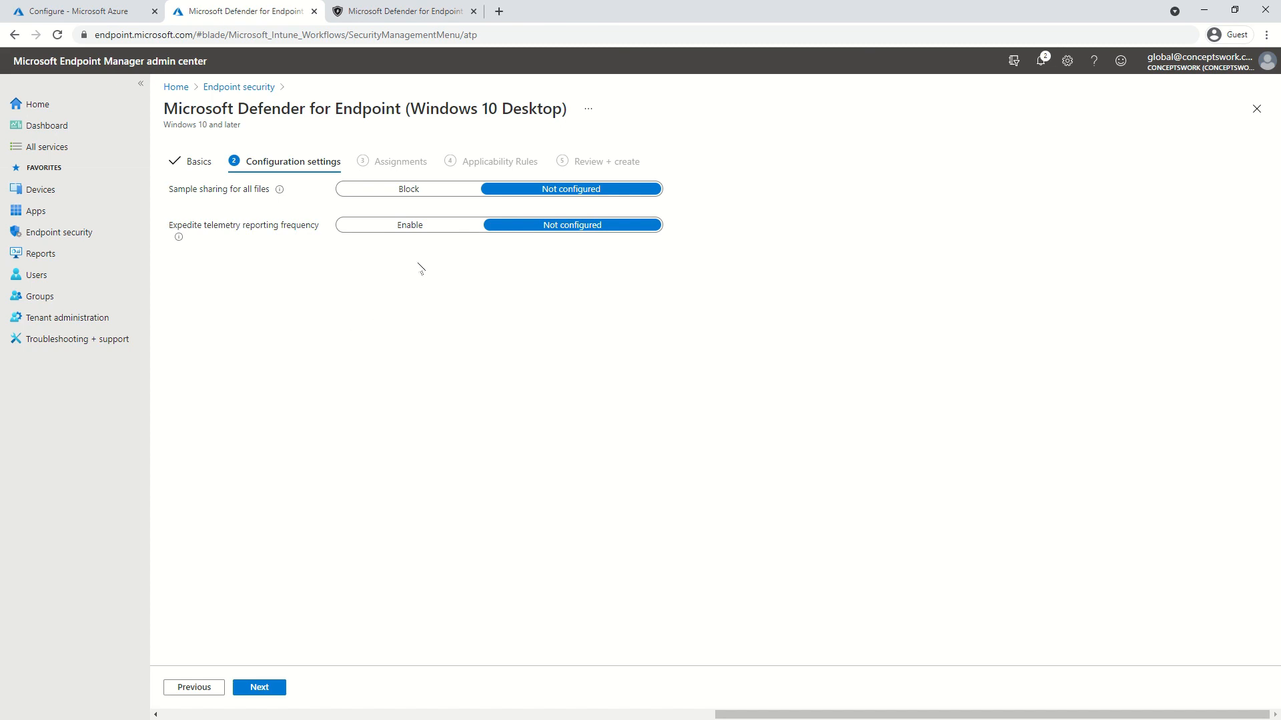
Toggle Expedite telemetry reporting frequency to Enable and back to Not configured, then continue
click(382, 228)
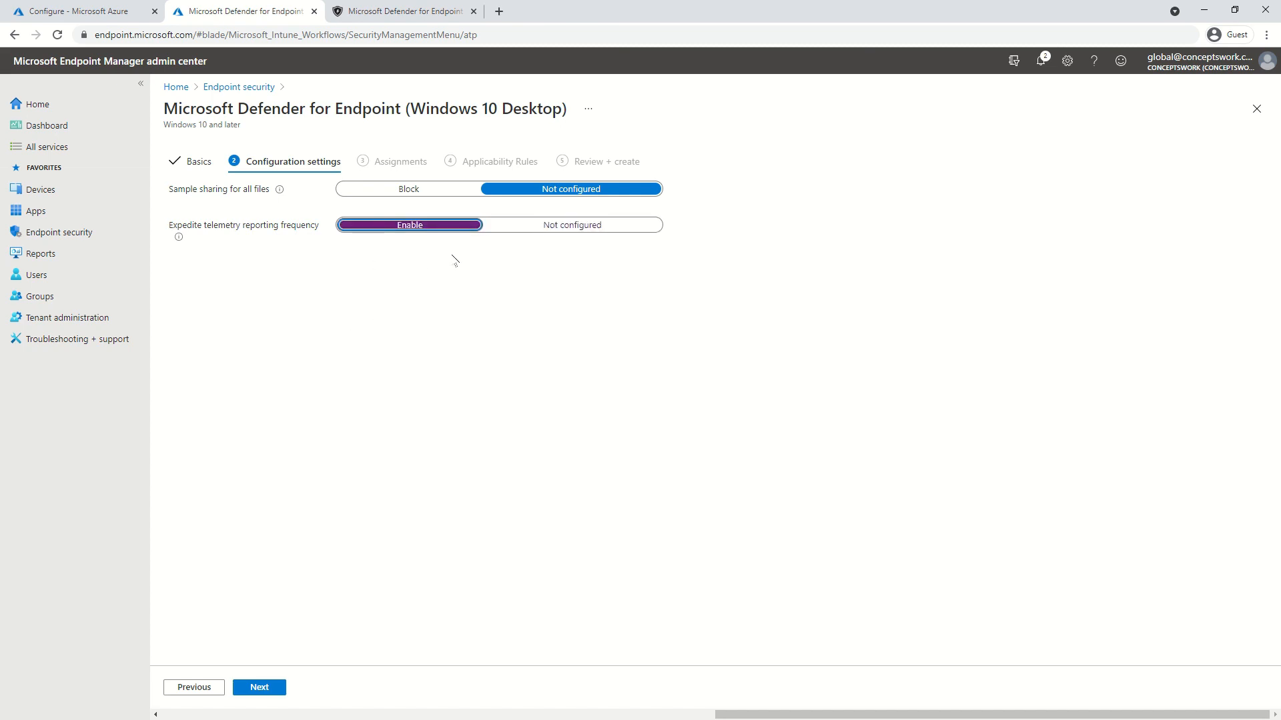
click(530, 227)
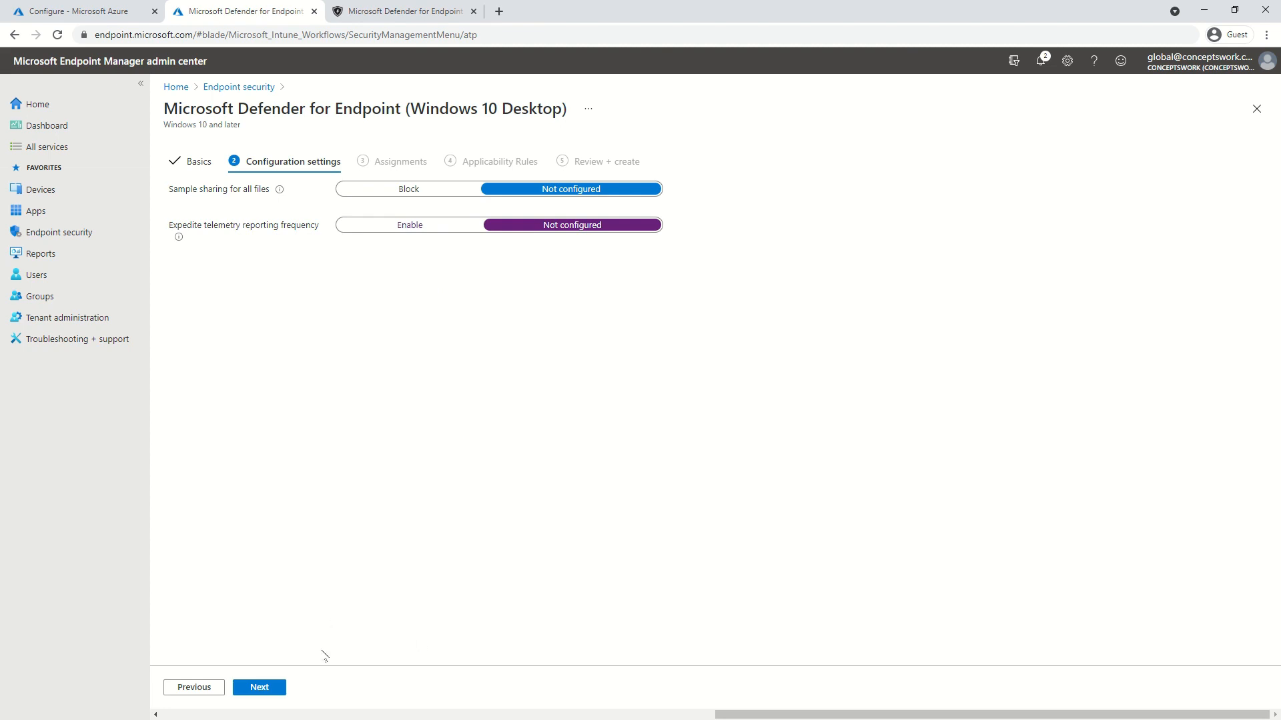
click(264, 694)
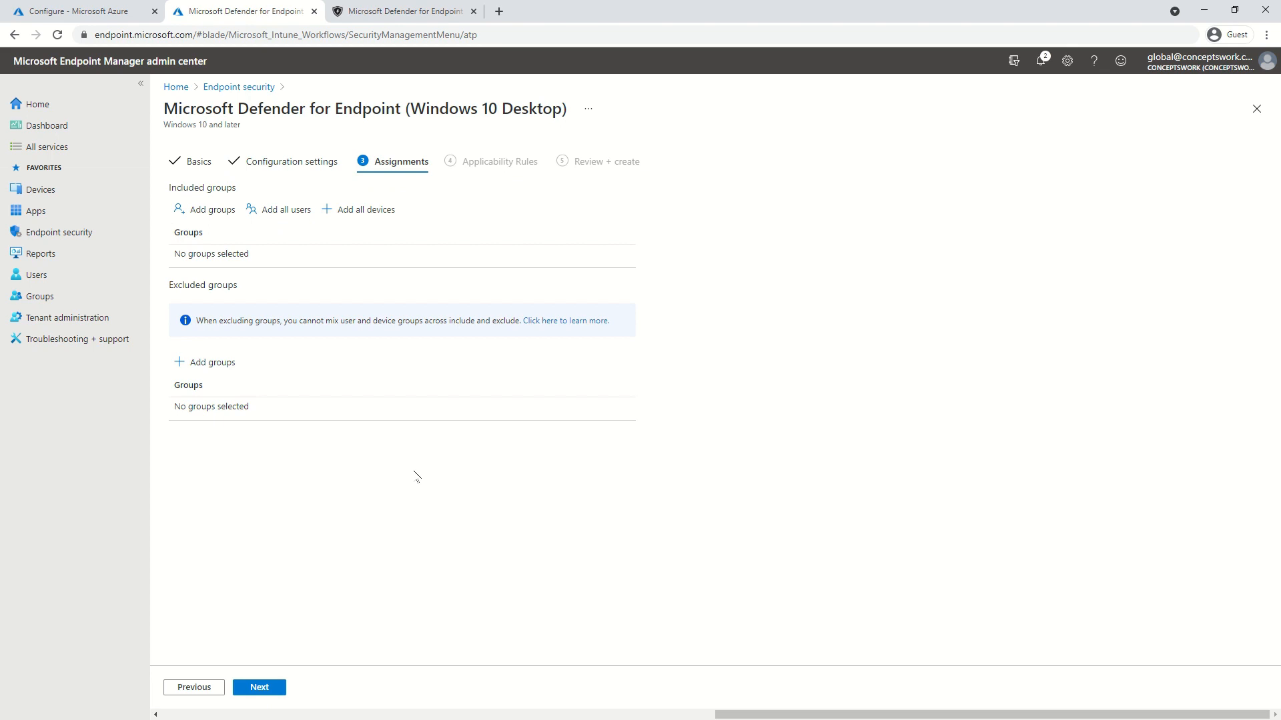
Include All devices in the assignments, replacing All users, and continue to Applicability Rules
click(281, 211)
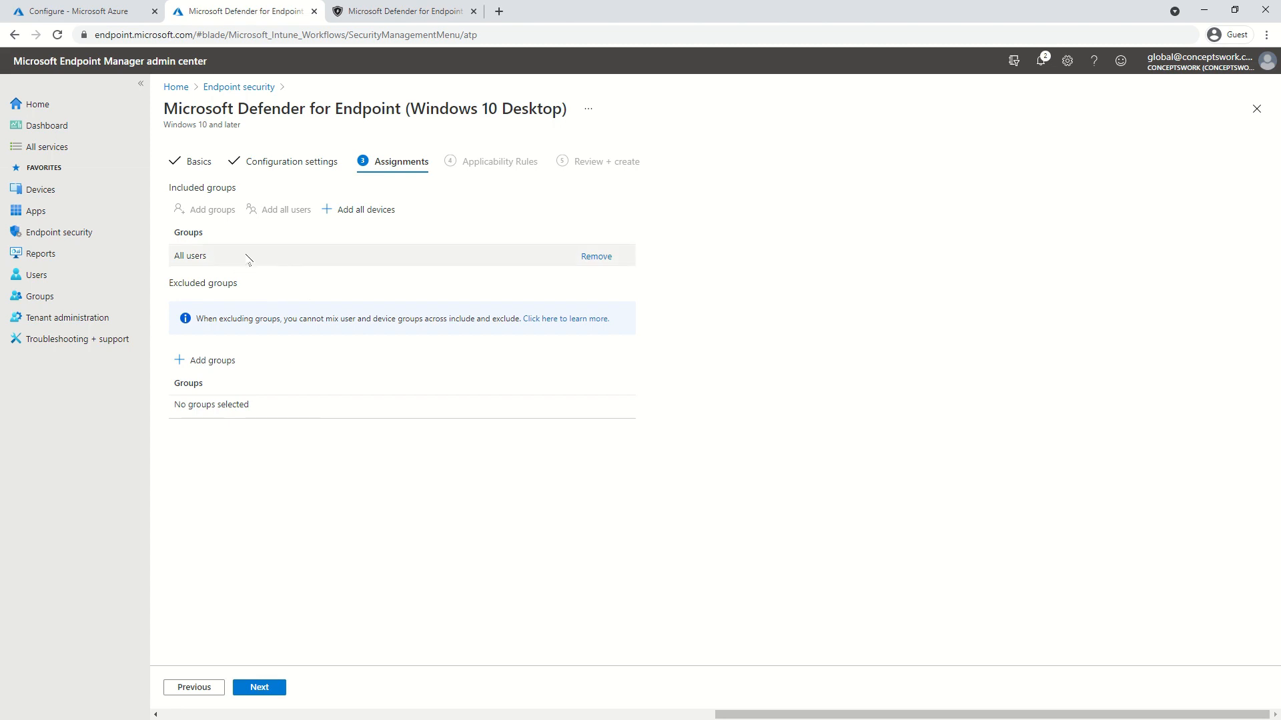
click(596, 256)
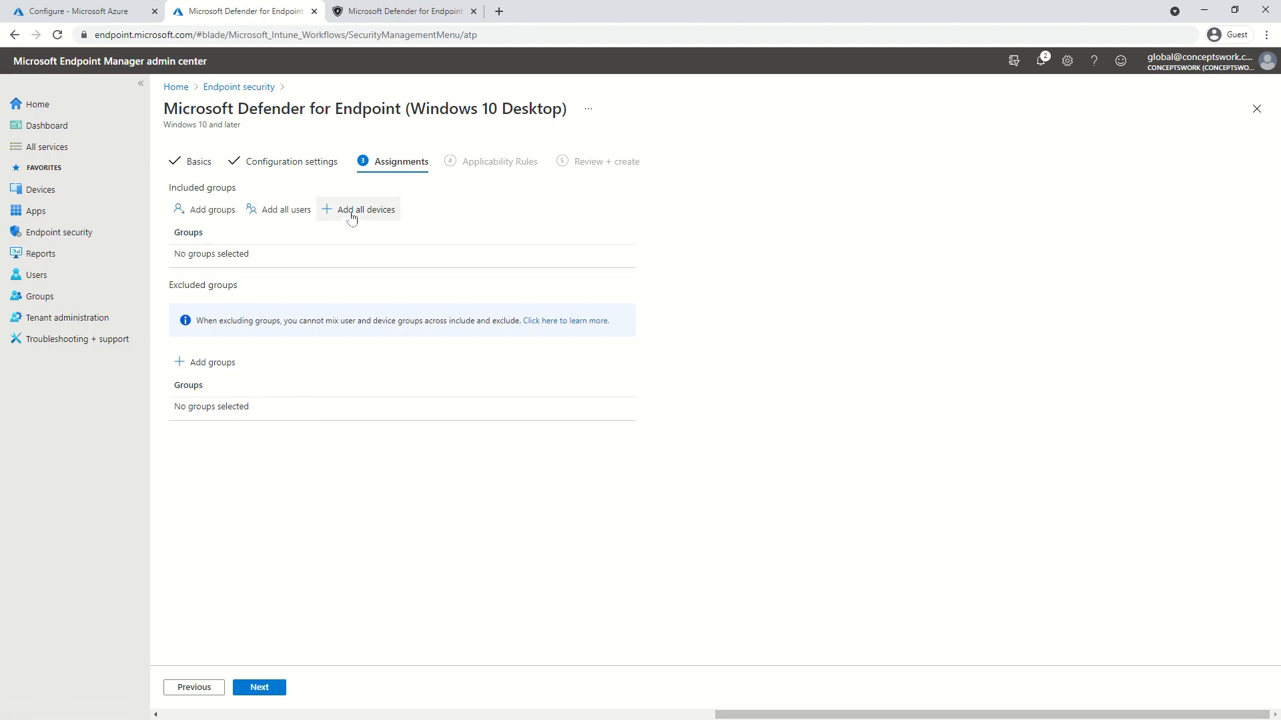
click(351, 210)
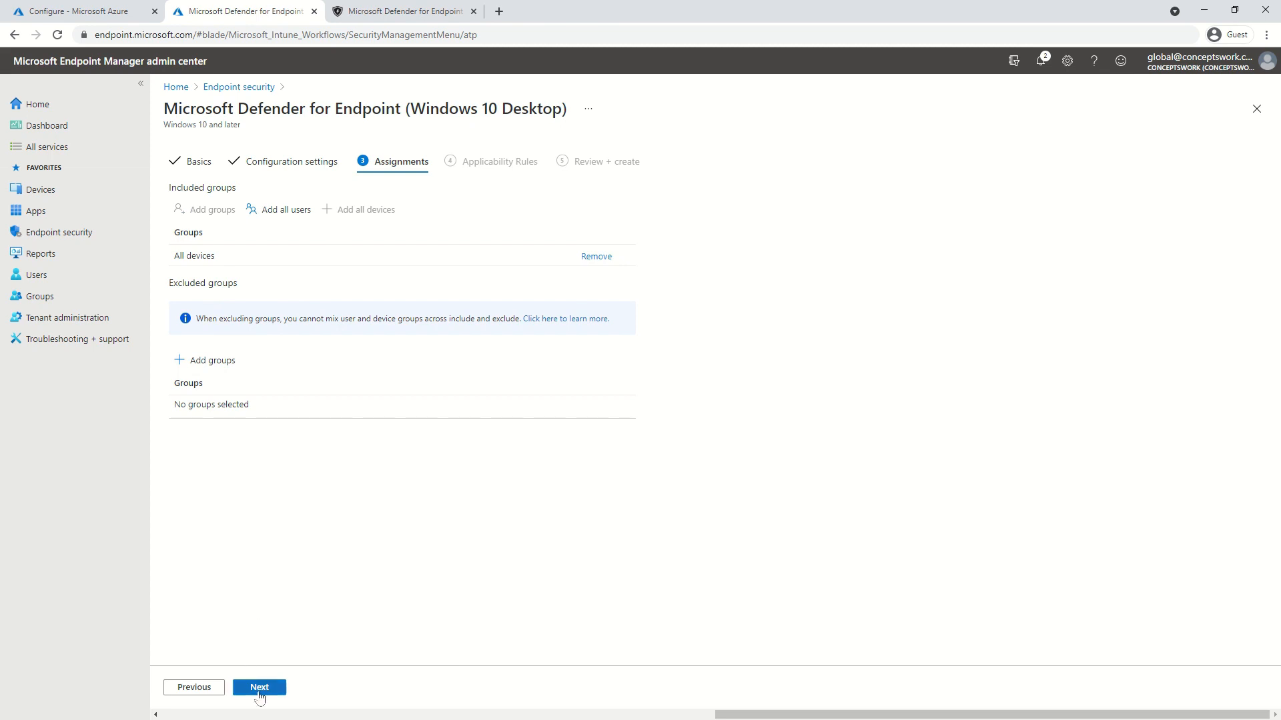
click(260, 690)
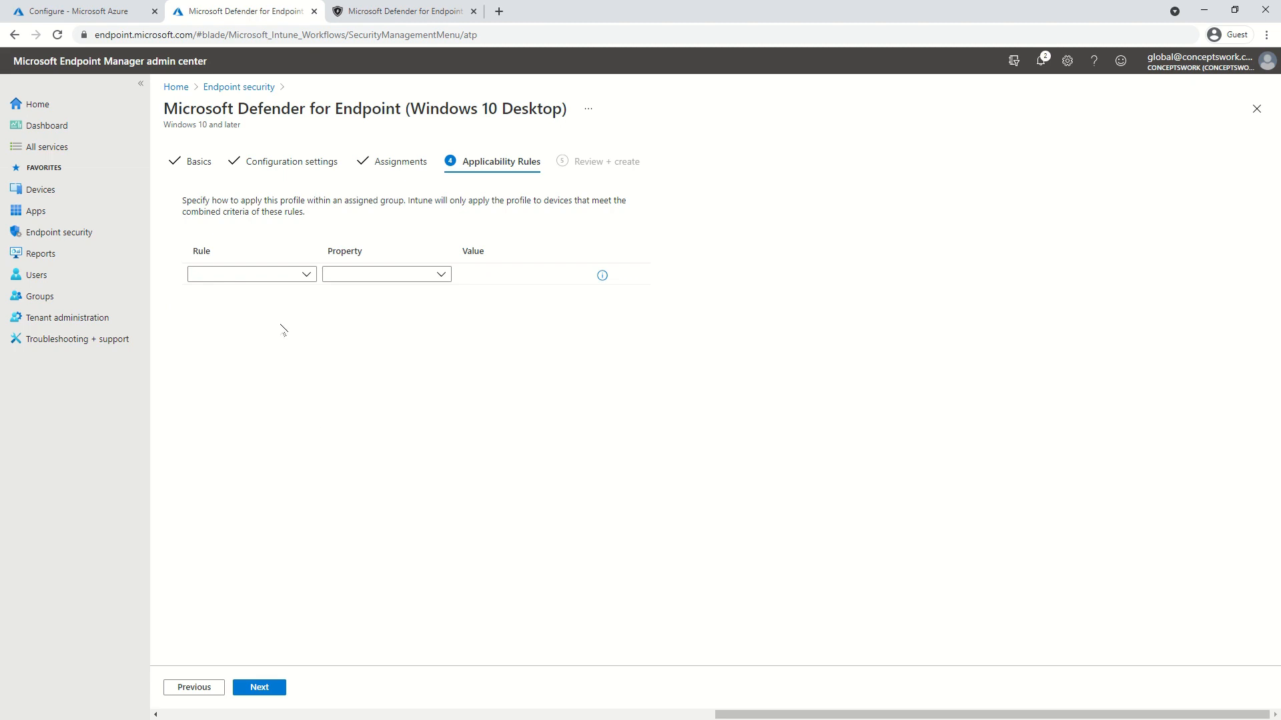
Set the applicability rule to 'Assign profile if' with no property, and go to Review + create
click(261, 274)
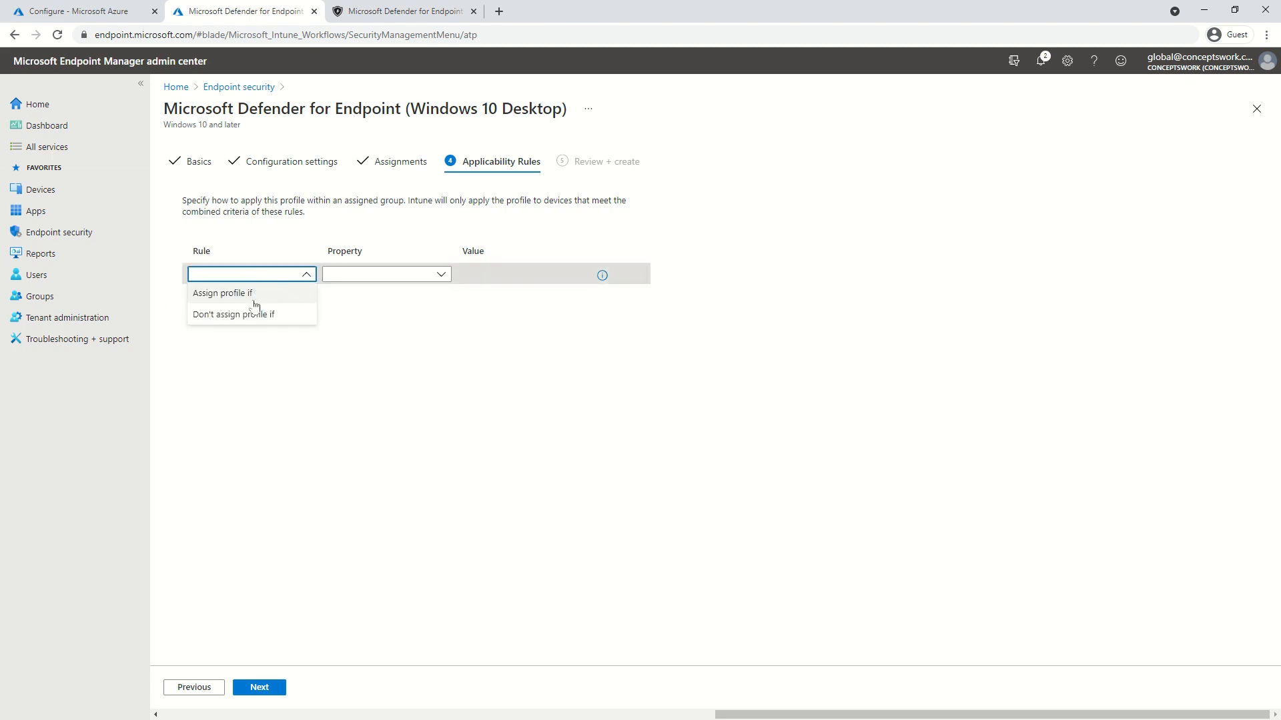
click(253, 295)
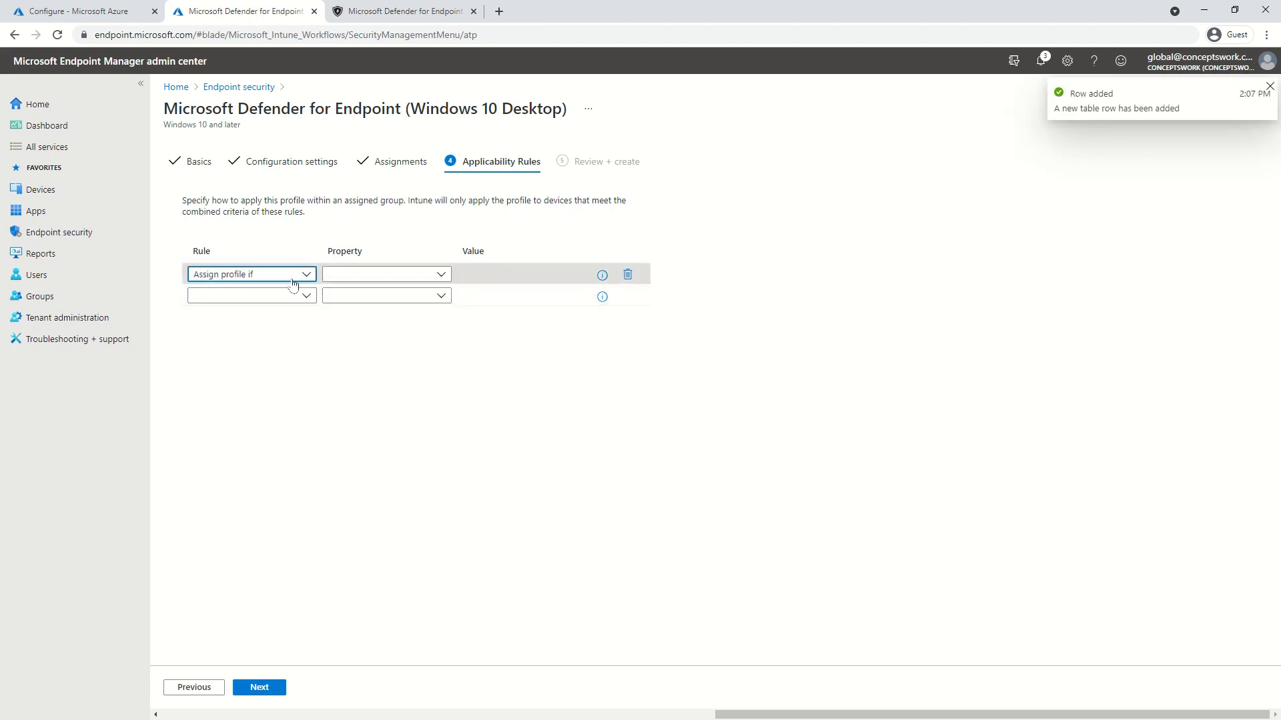
click(346, 276)
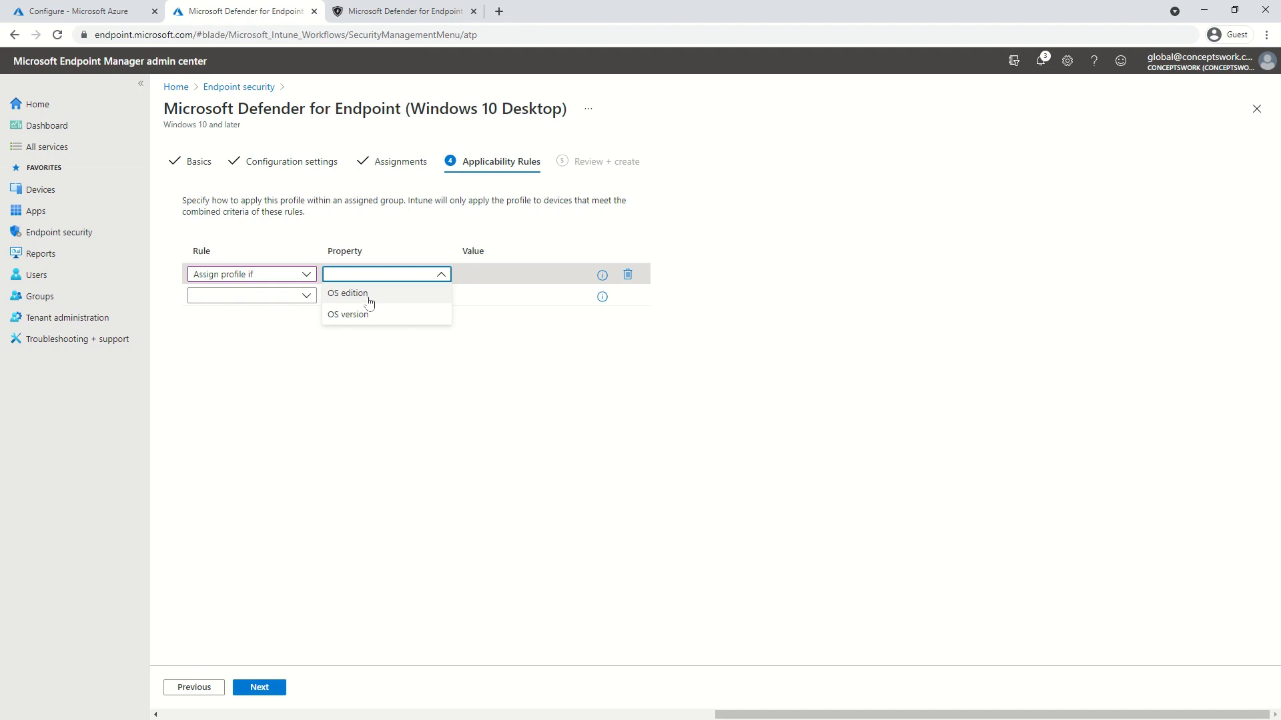
click(382, 439)
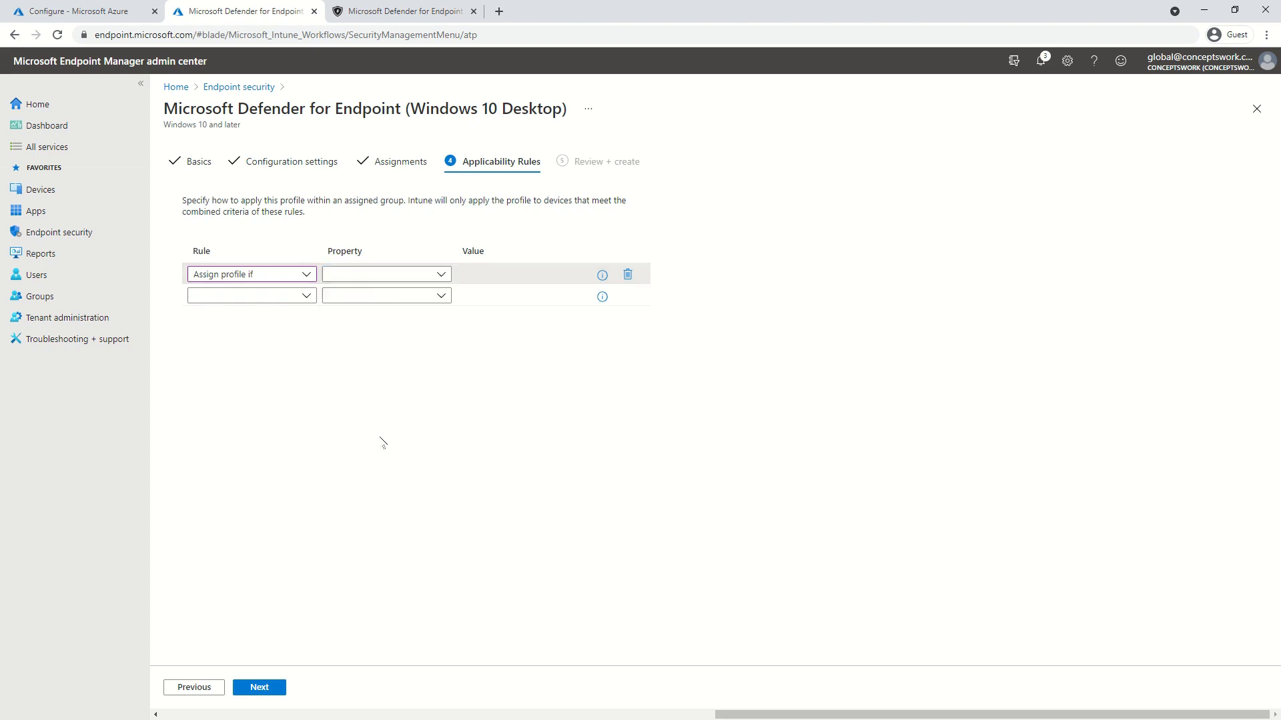
click(260, 687)
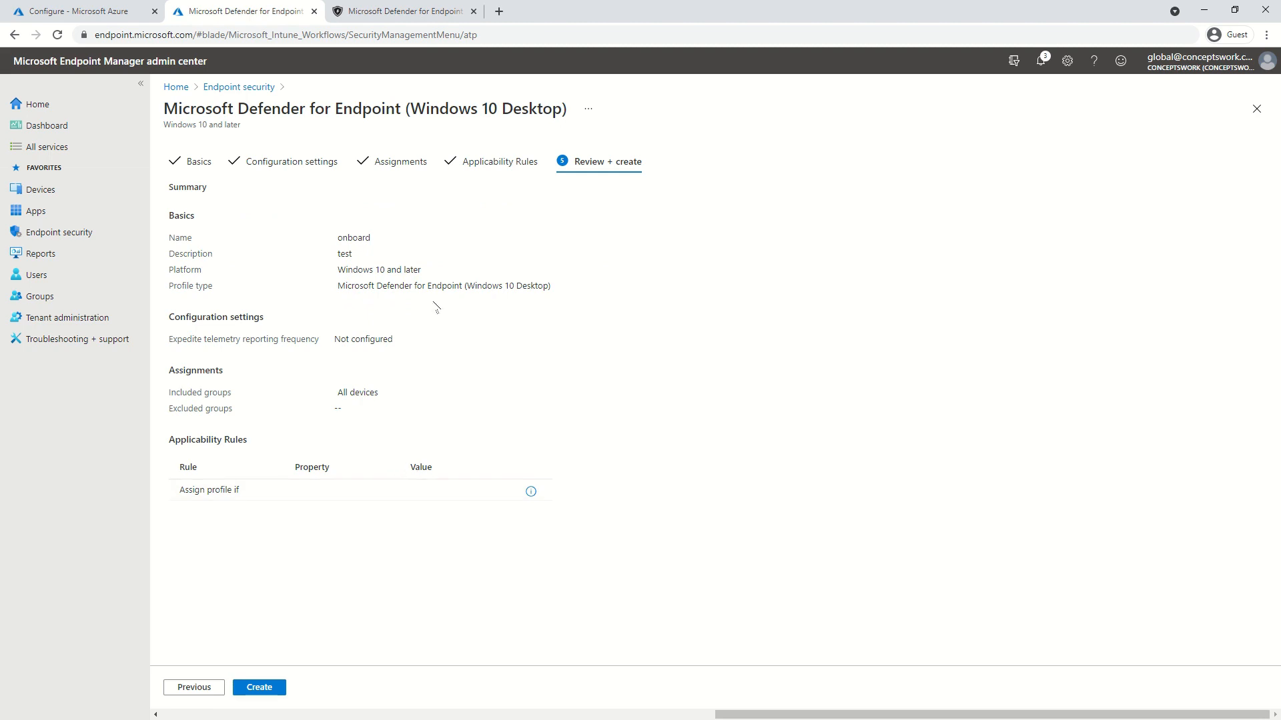
Discard the unfinished onboard profile and open the Windows configuration profiles list
click(1256, 108)
click(697, 109)
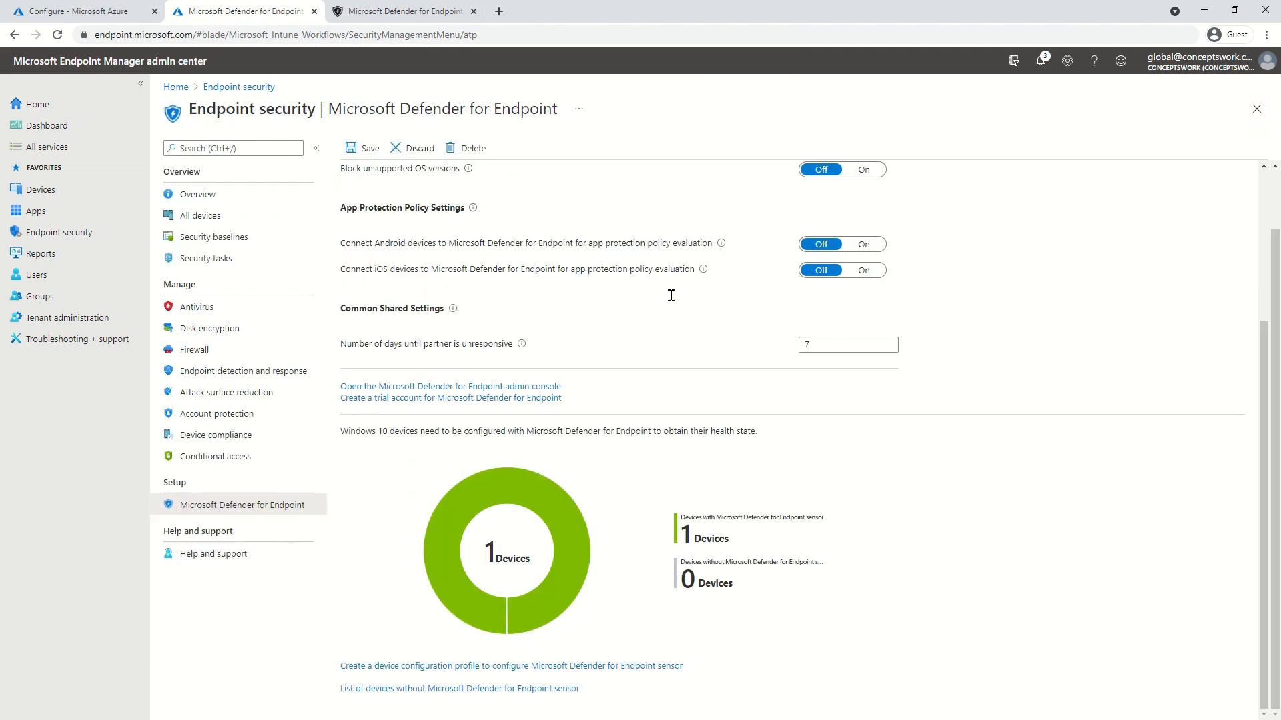
click(41, 190)
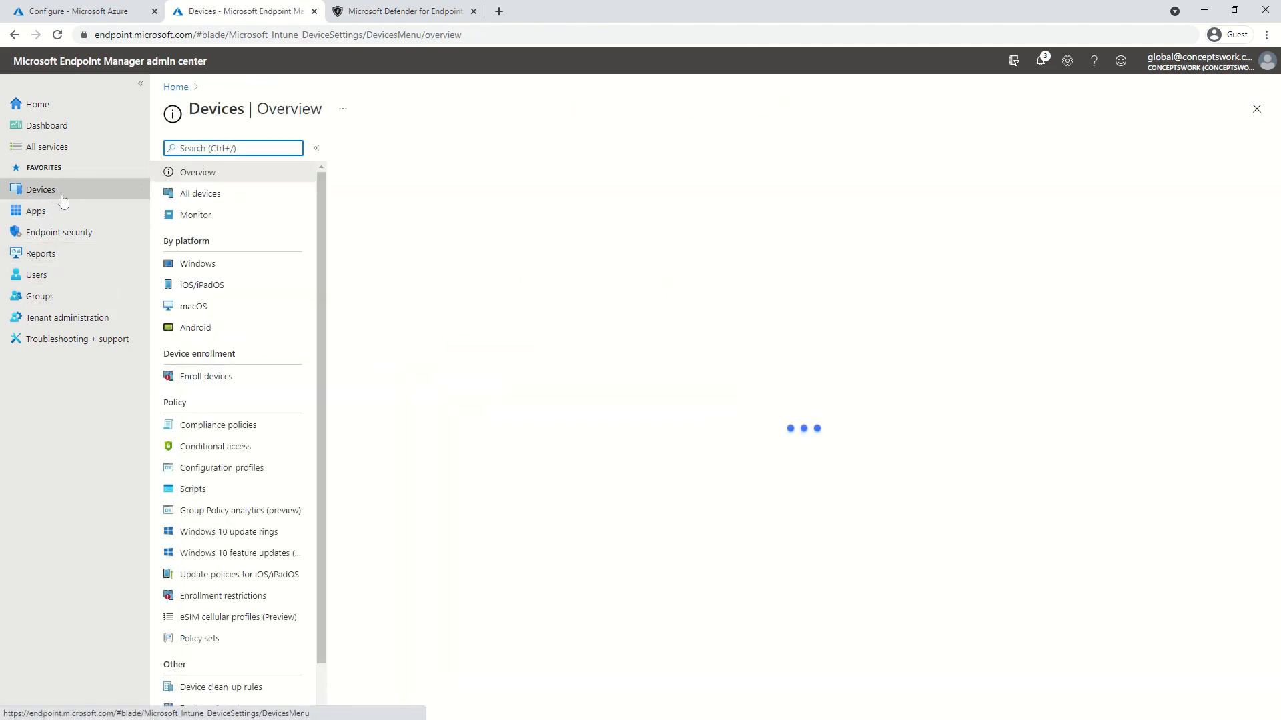
click(254, 266)
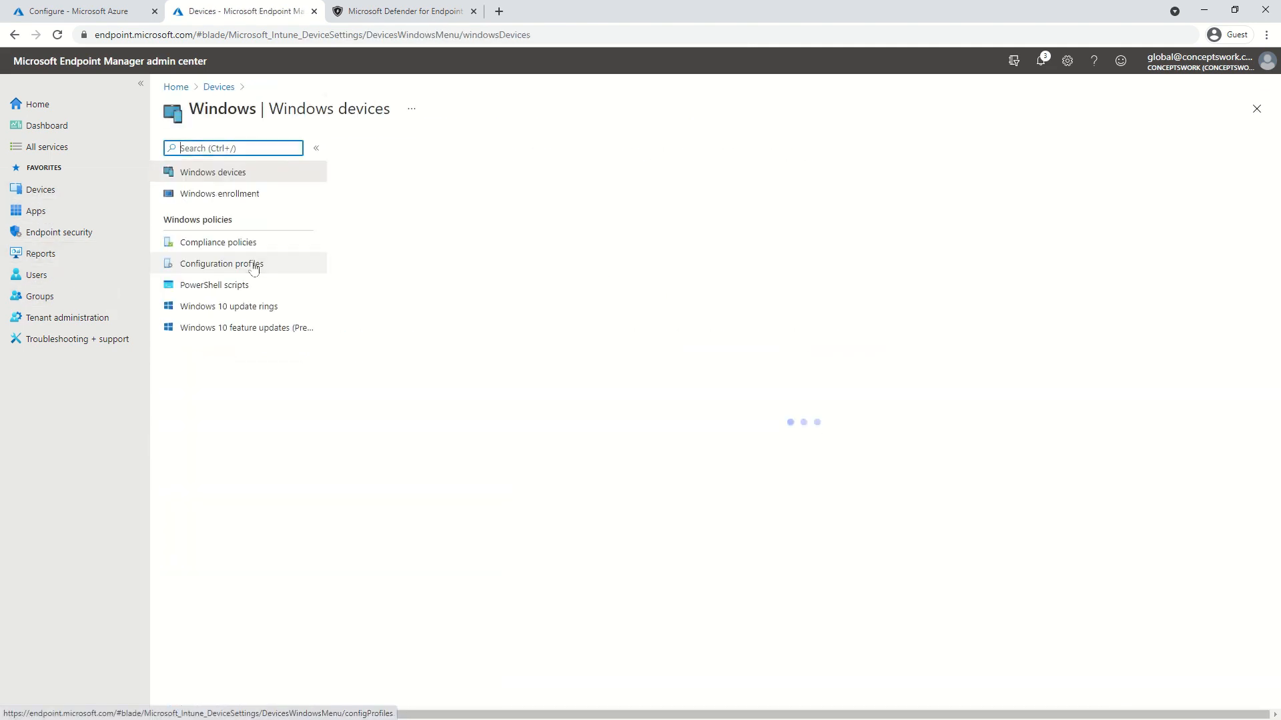
click(259, 265)
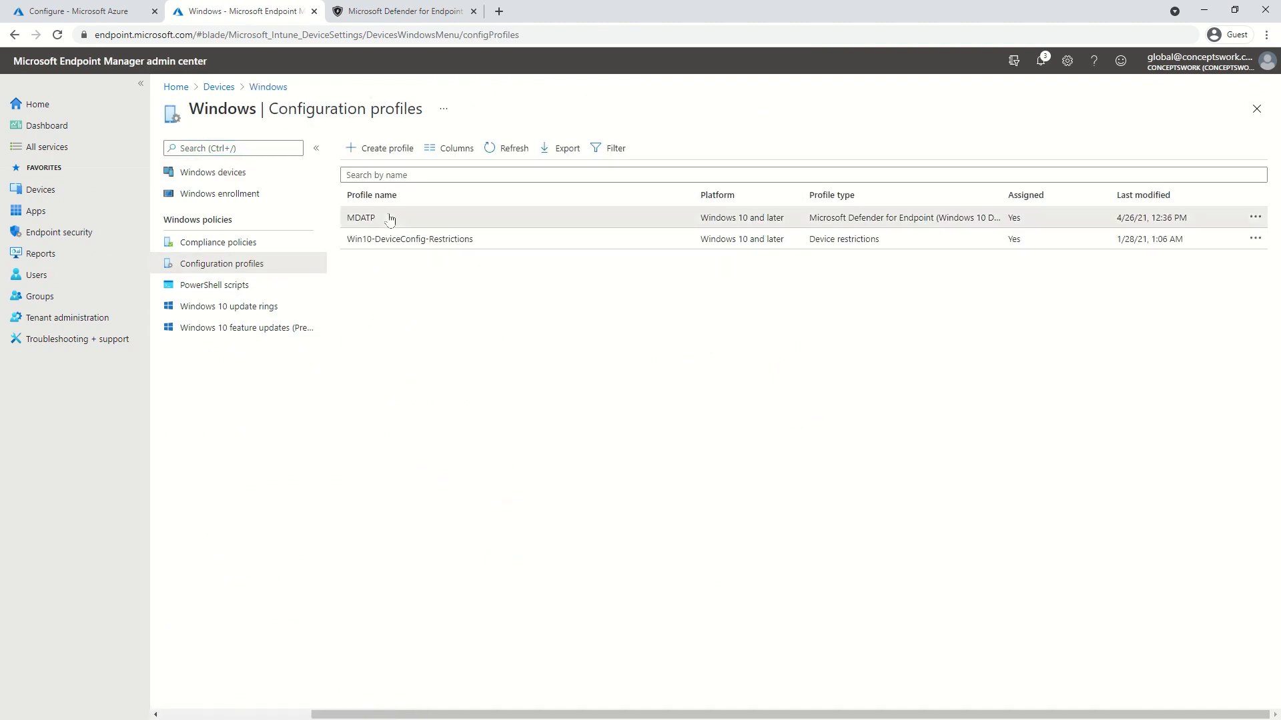
Check the MDATP profile properties: Onboard setting and All Devices assignment, then close it
click(368, 218)
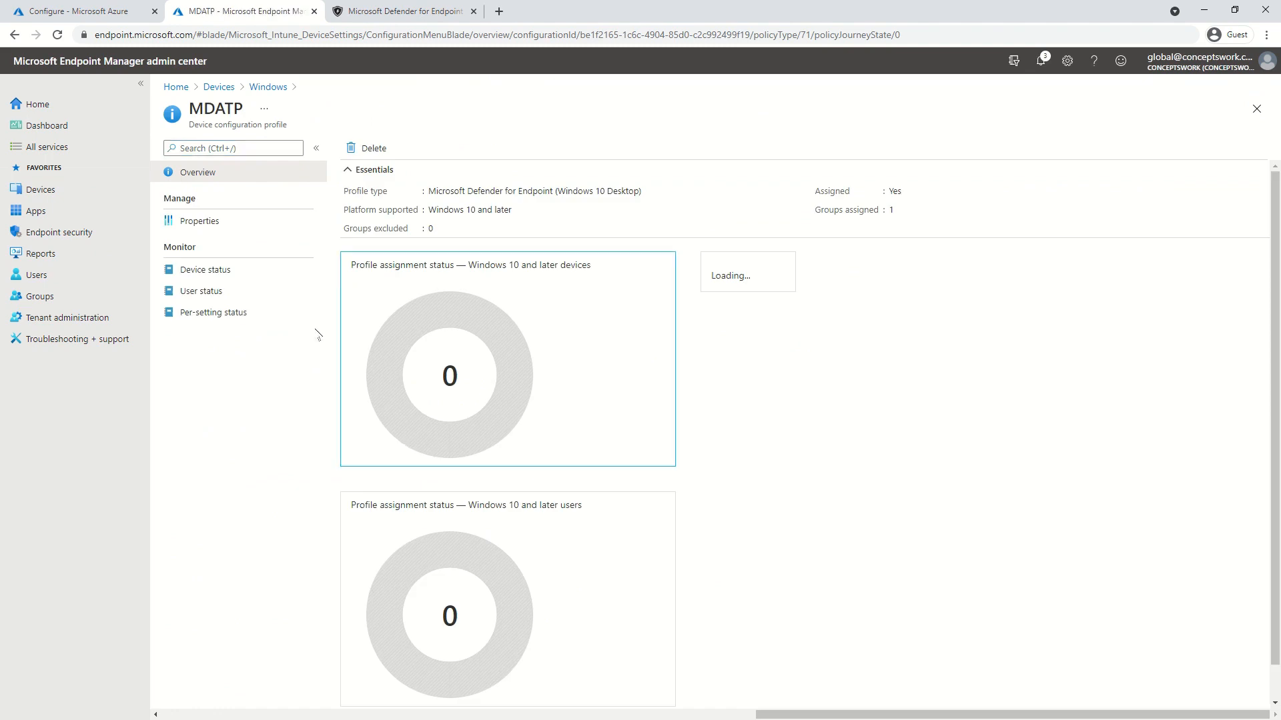
click(235, 221)
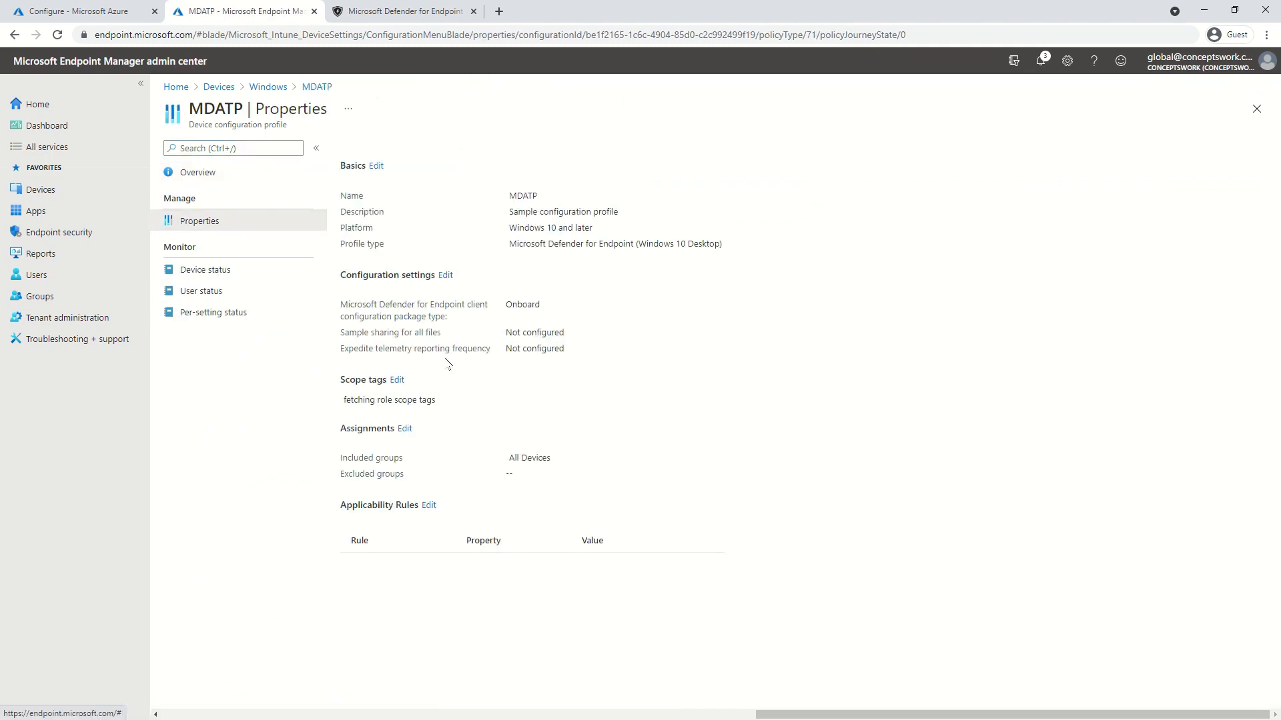
drag(386, 333, 431, 348)
click(619, 364)
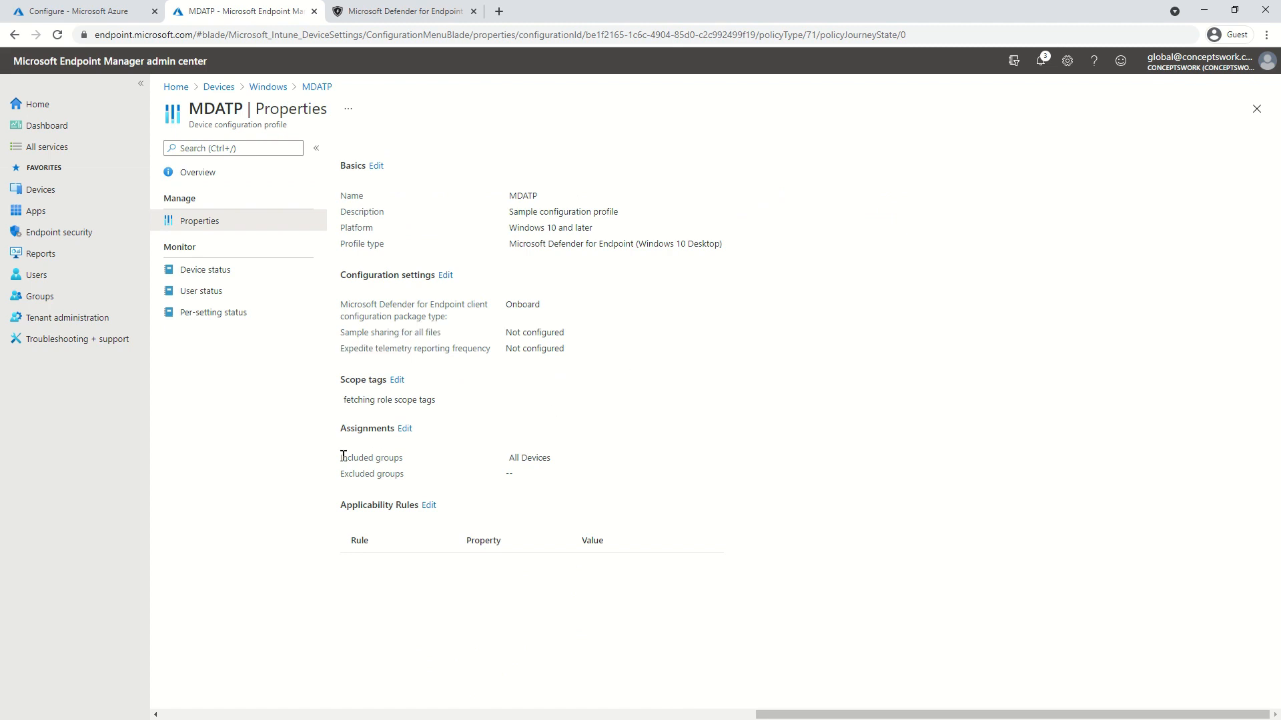
drag(342, 457, 591, 471)
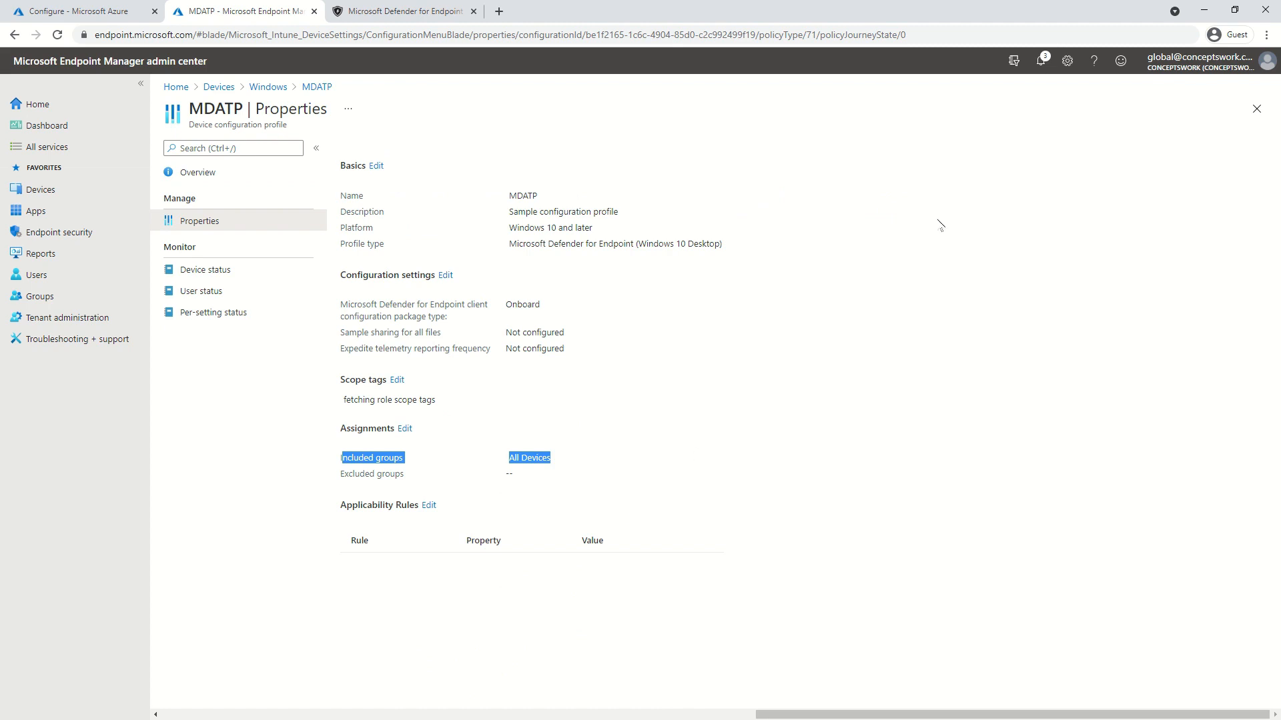
click(1257, 109)
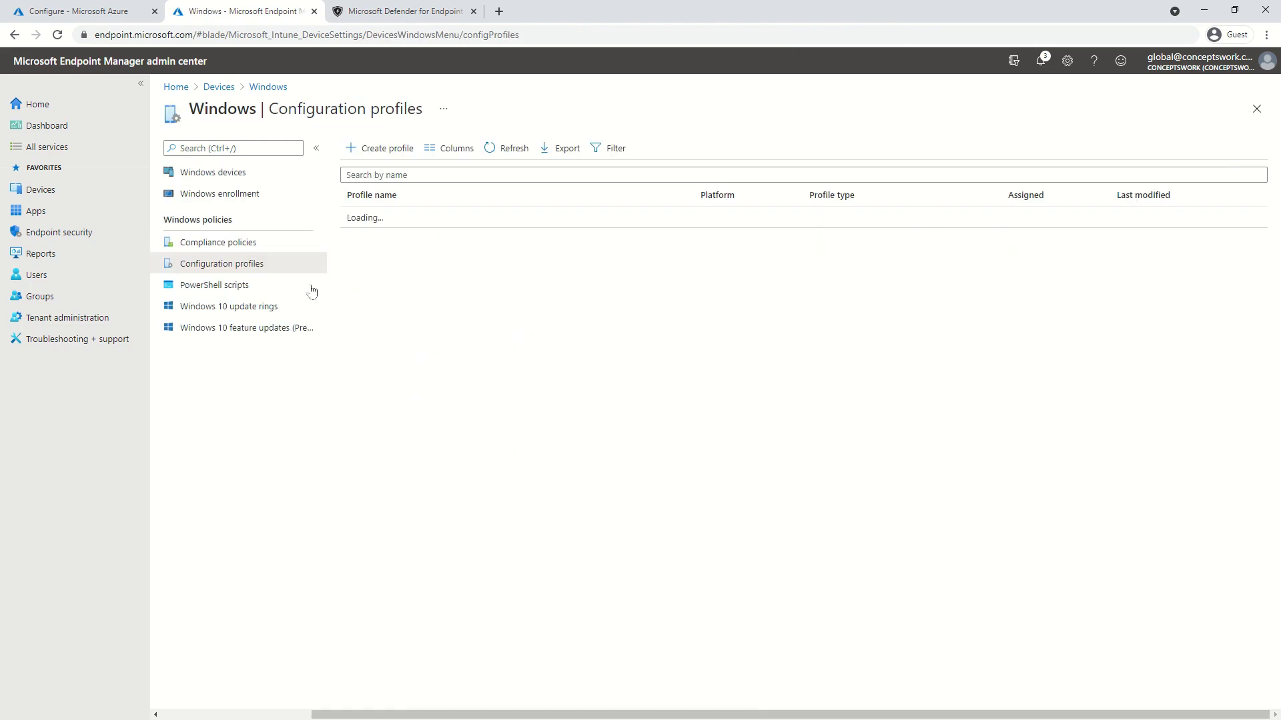
Confirm Microsoft Intune connection is On in Defender's Advanced features, then return to the remote Windows 10 desktop
click(404, 11)
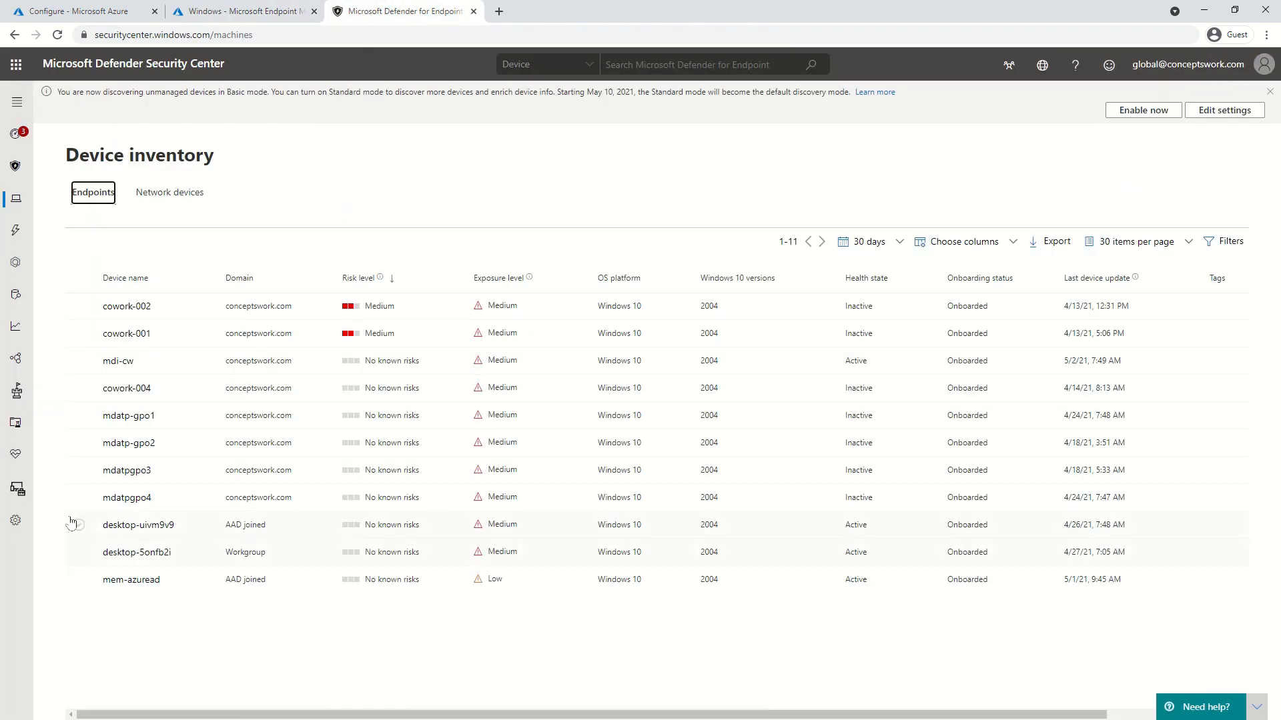
click(17, 521)
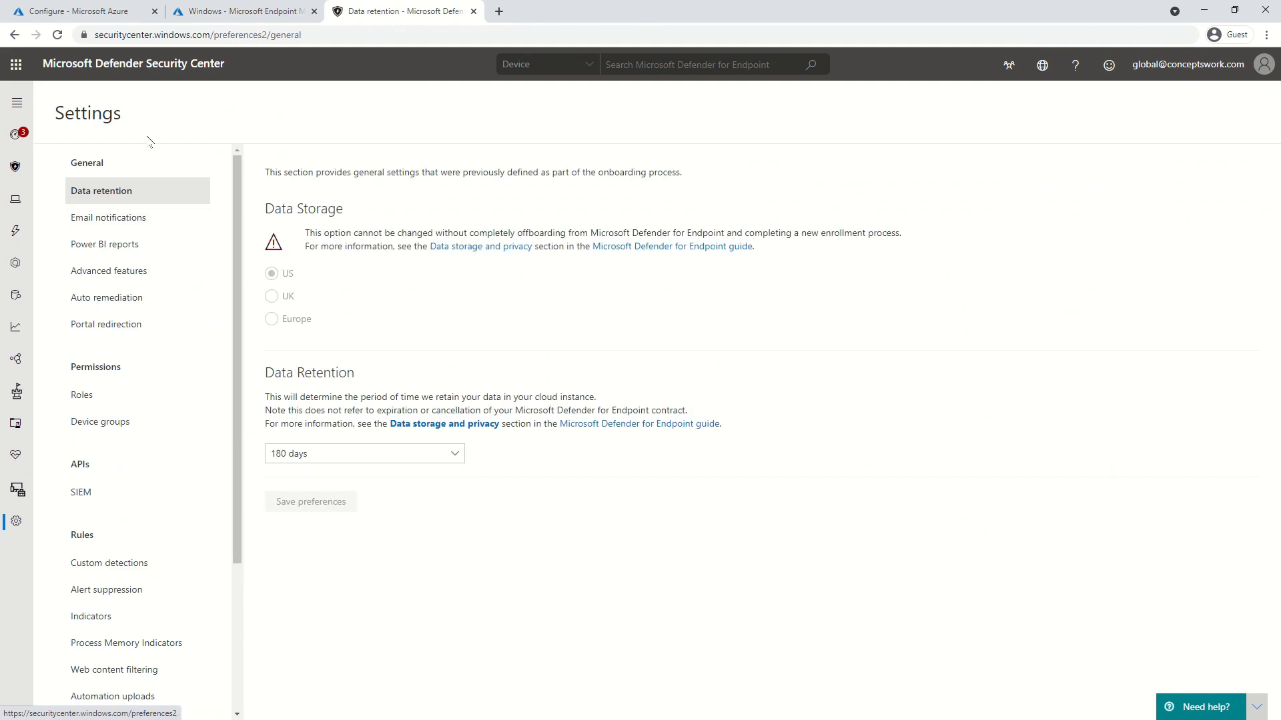
click(152, 37)
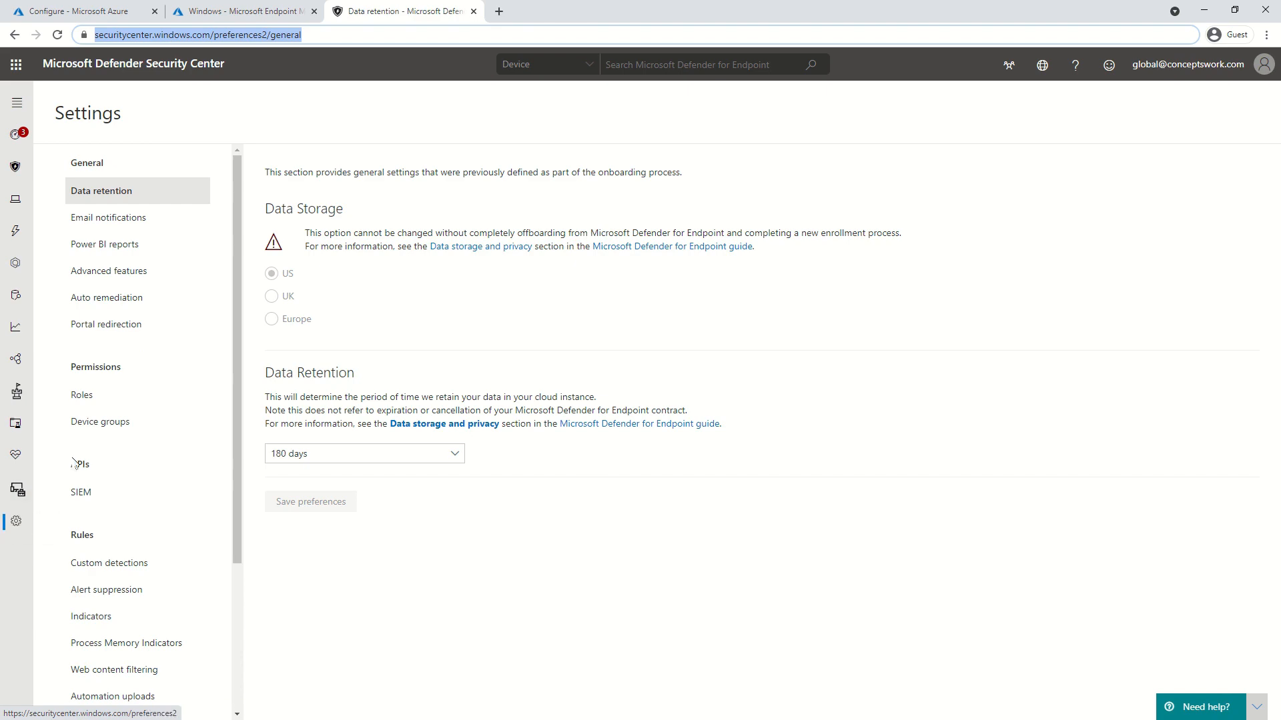
click(123, 276)
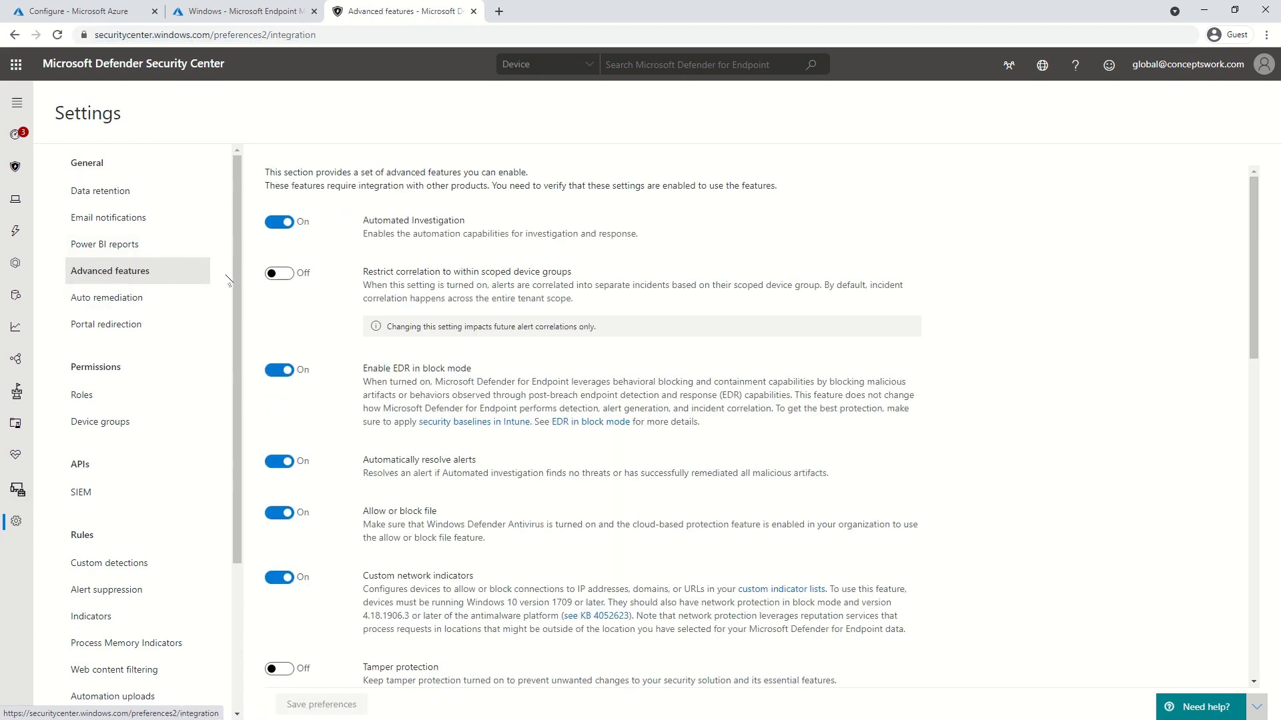
scroll(364, 362, down, 3)
scroll(364, 362, down, 8)
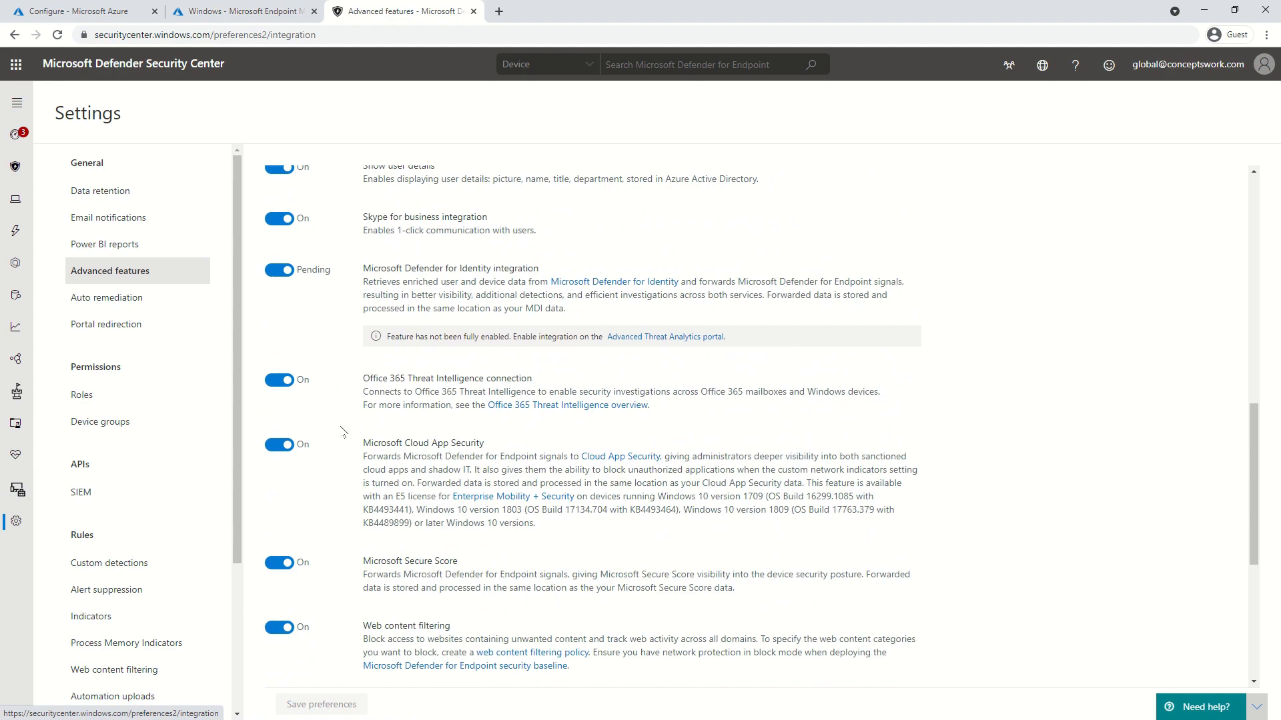
scroll(345, 273, down, 5)
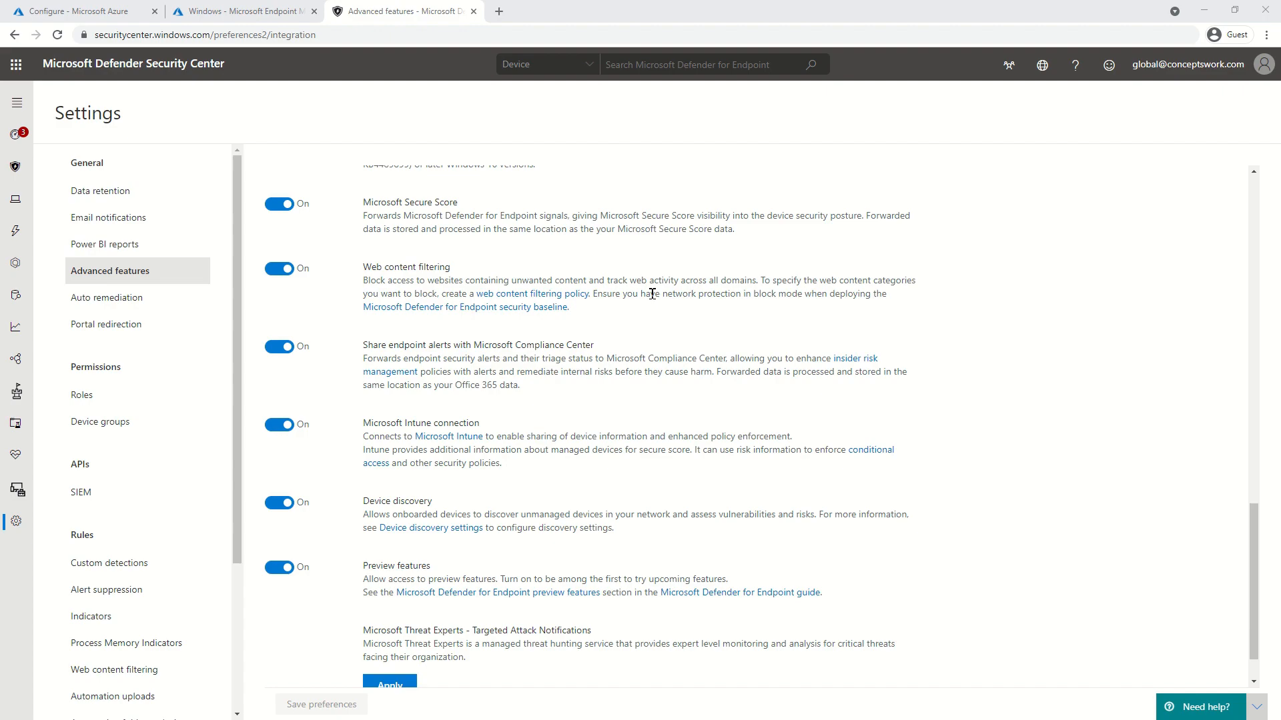
key(alt+Tab)
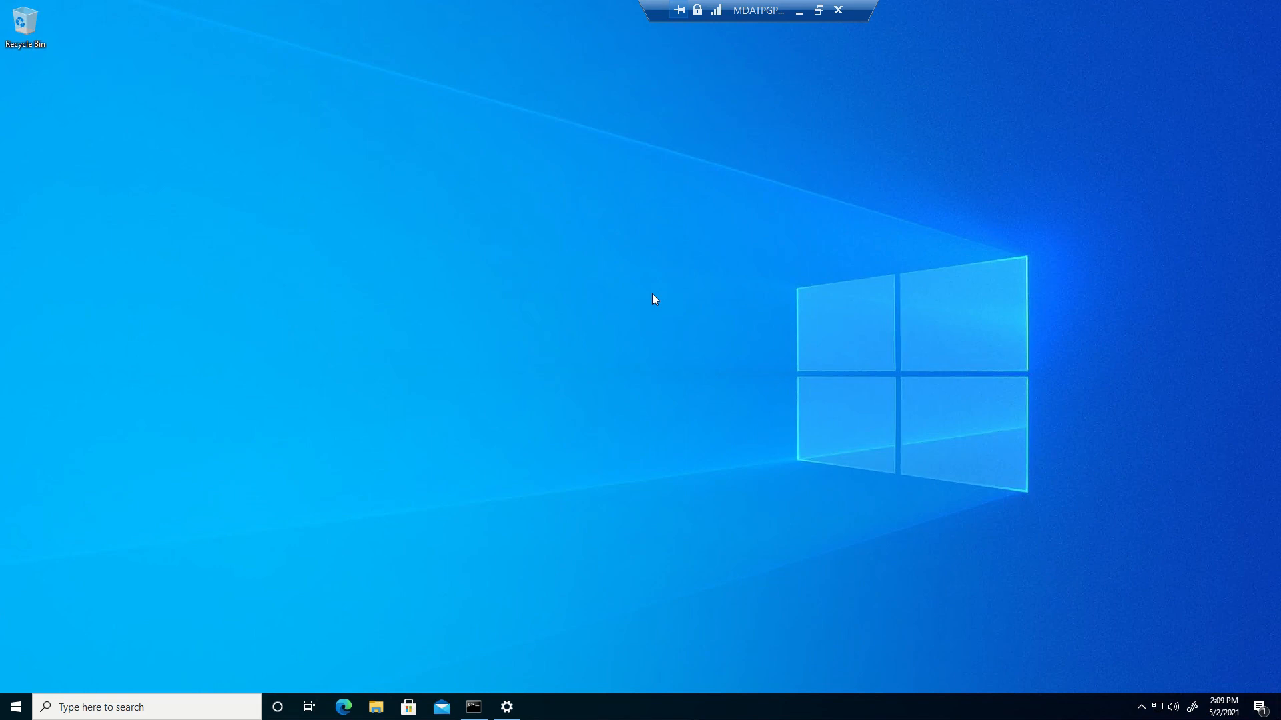
Bring Command Prompt forward and highlight its hostname output, AzureADJoin-MDM-MDE
click(473, 707)
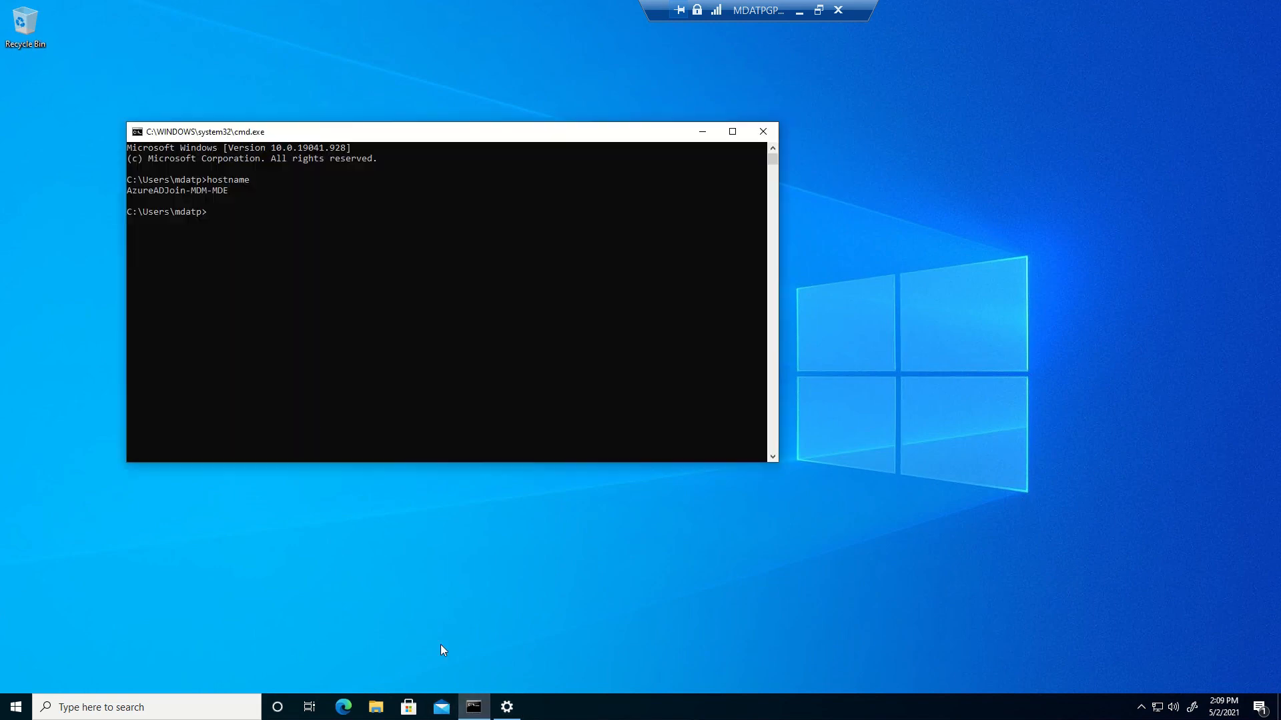
drag(144, 196, 309, 194)
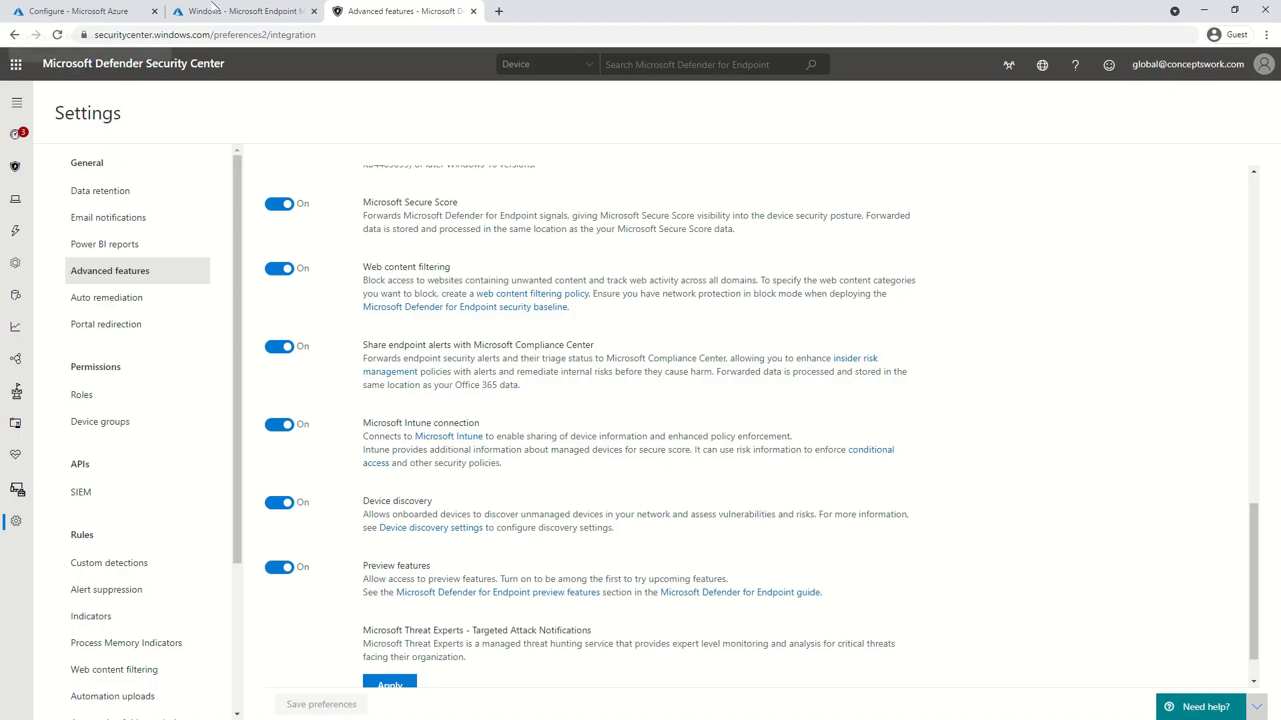
Open the Devices list of Conceptswork's Azure Active Directory in the Azure portal
click(81, 11)
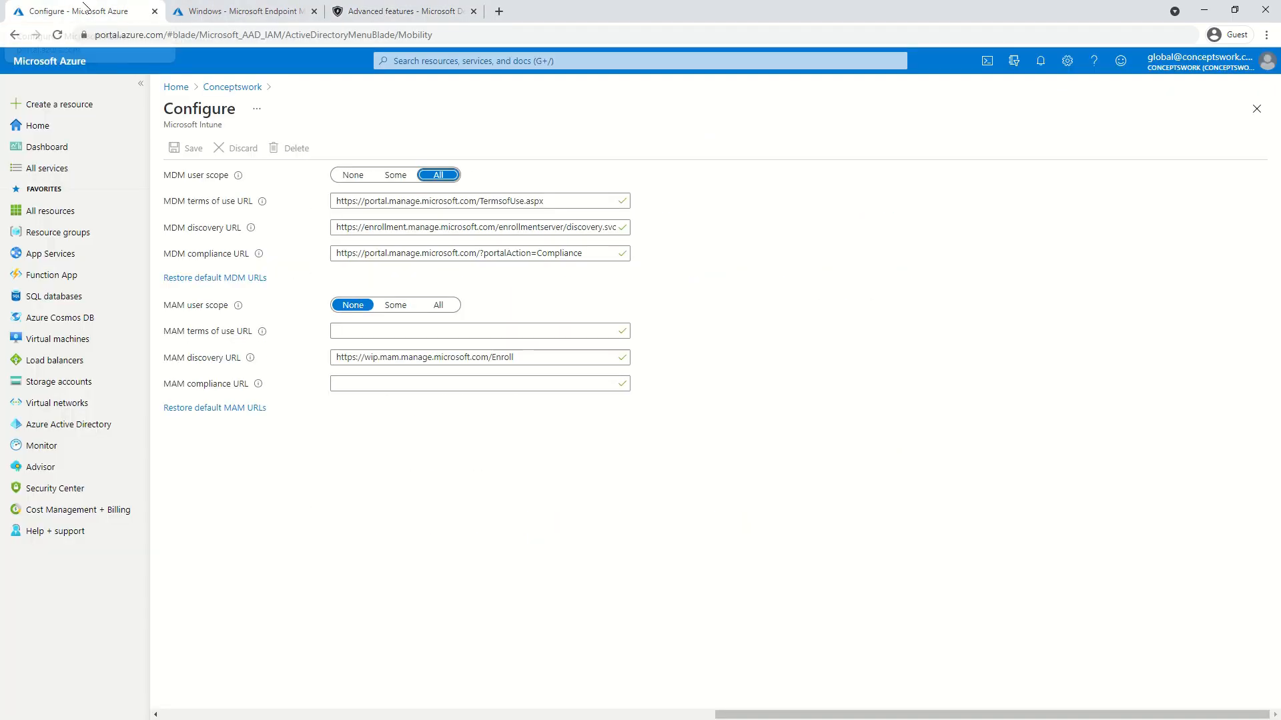
click(80, 424)
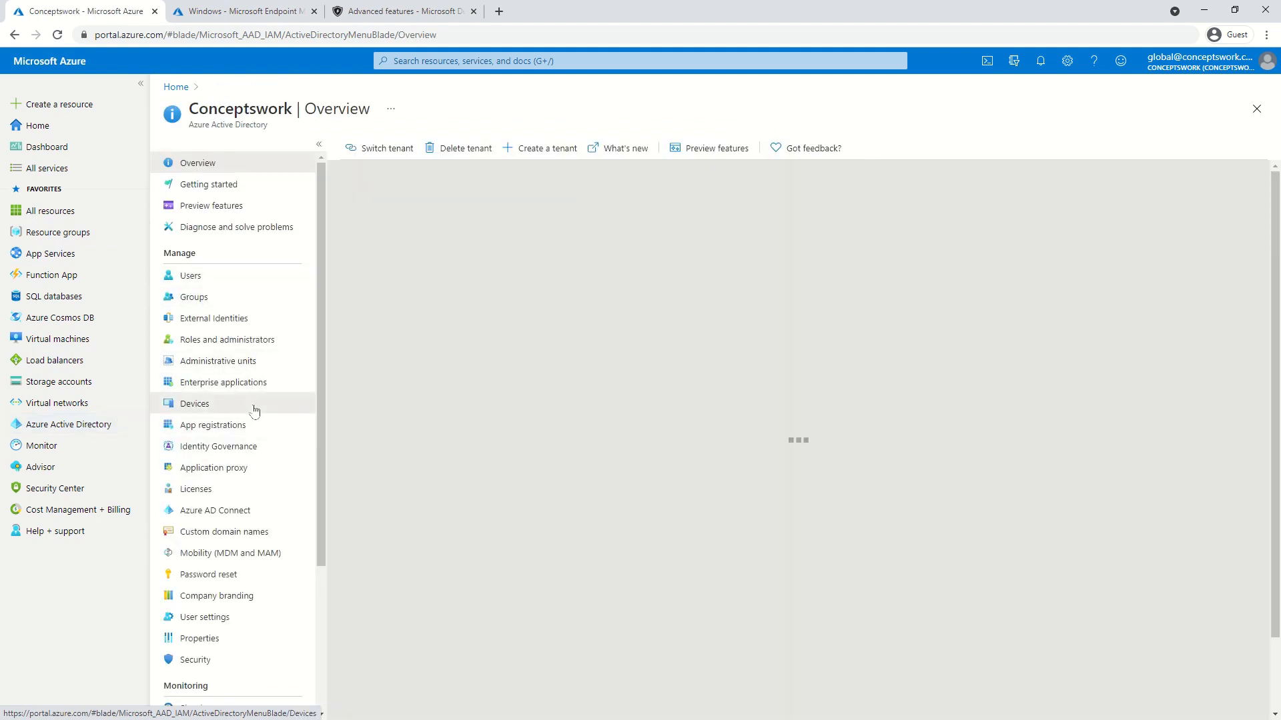
click(263, 408)
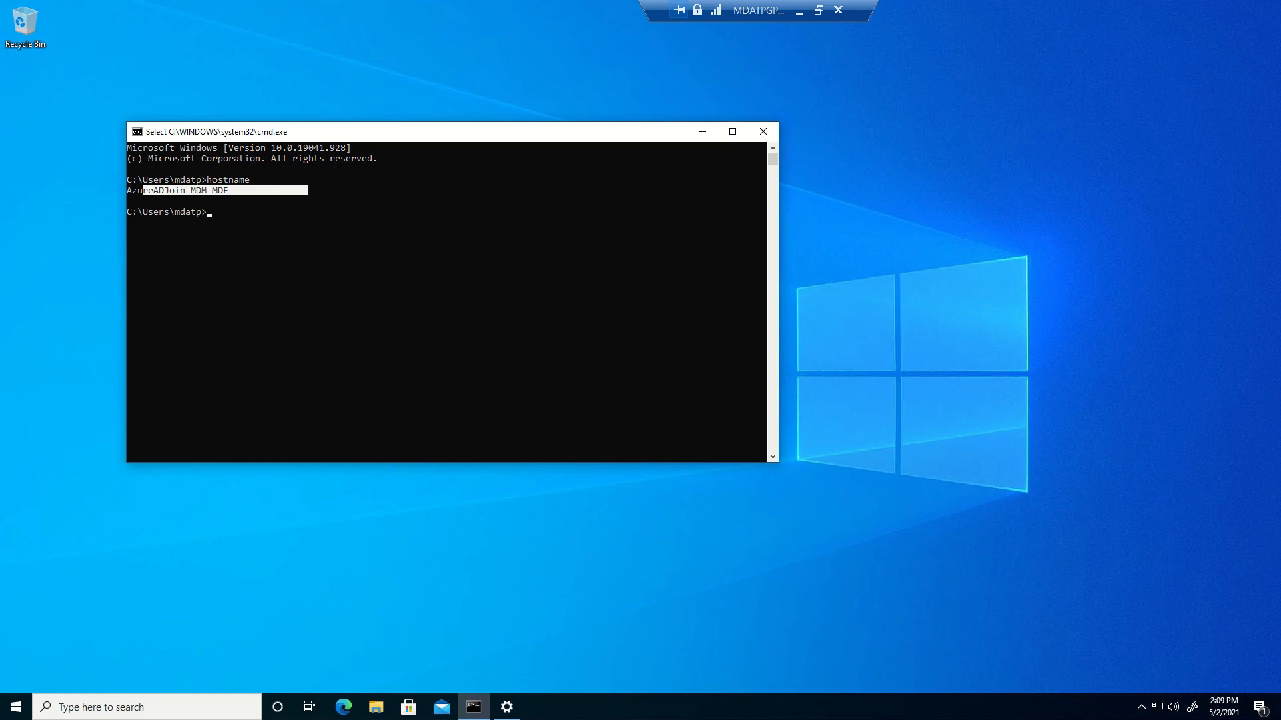
Check This PC's properties show AzureADJoin-MDM-MDE in WORKGROUP, then show Access work or school settings
click(374, 710)
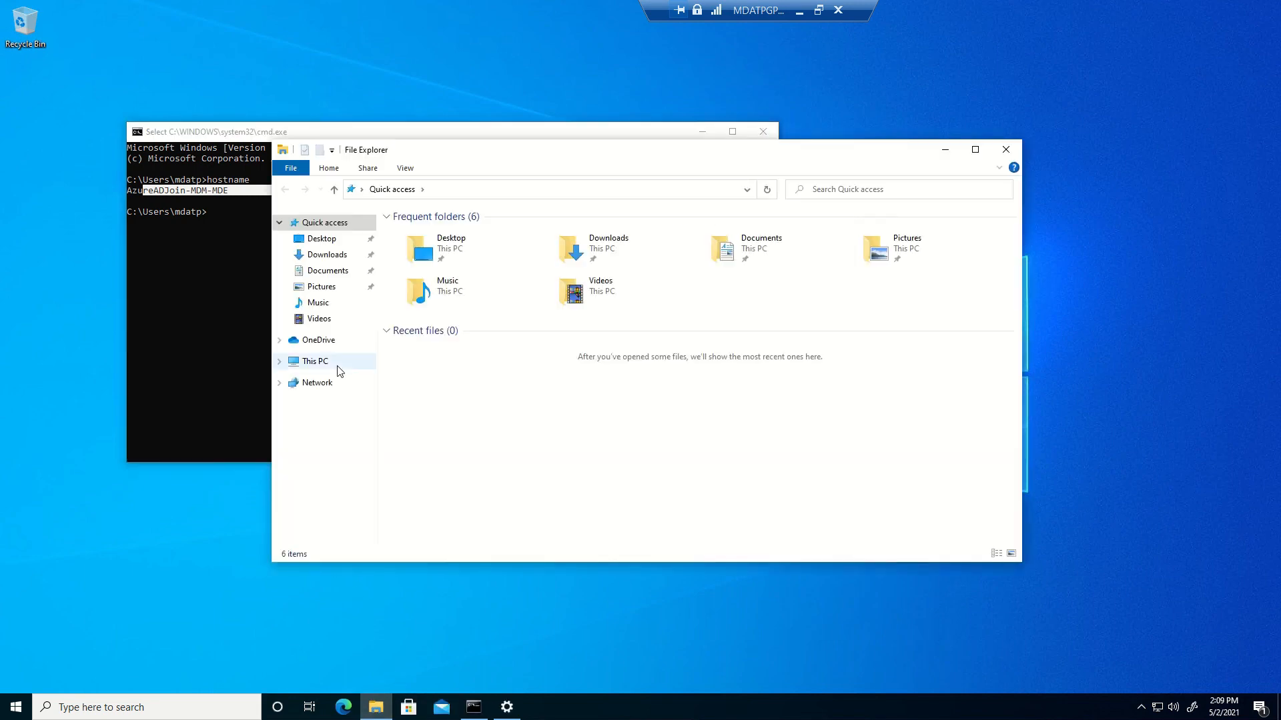
right_click(321, 361)
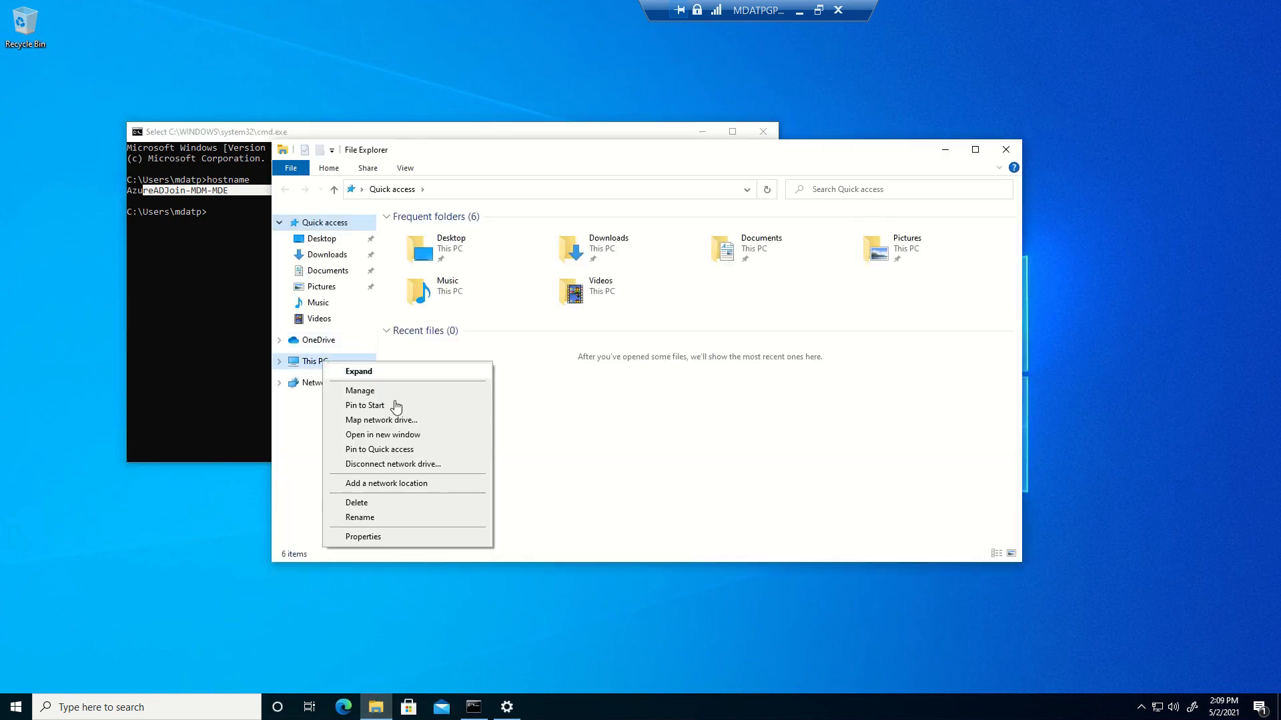
click(392, 544)
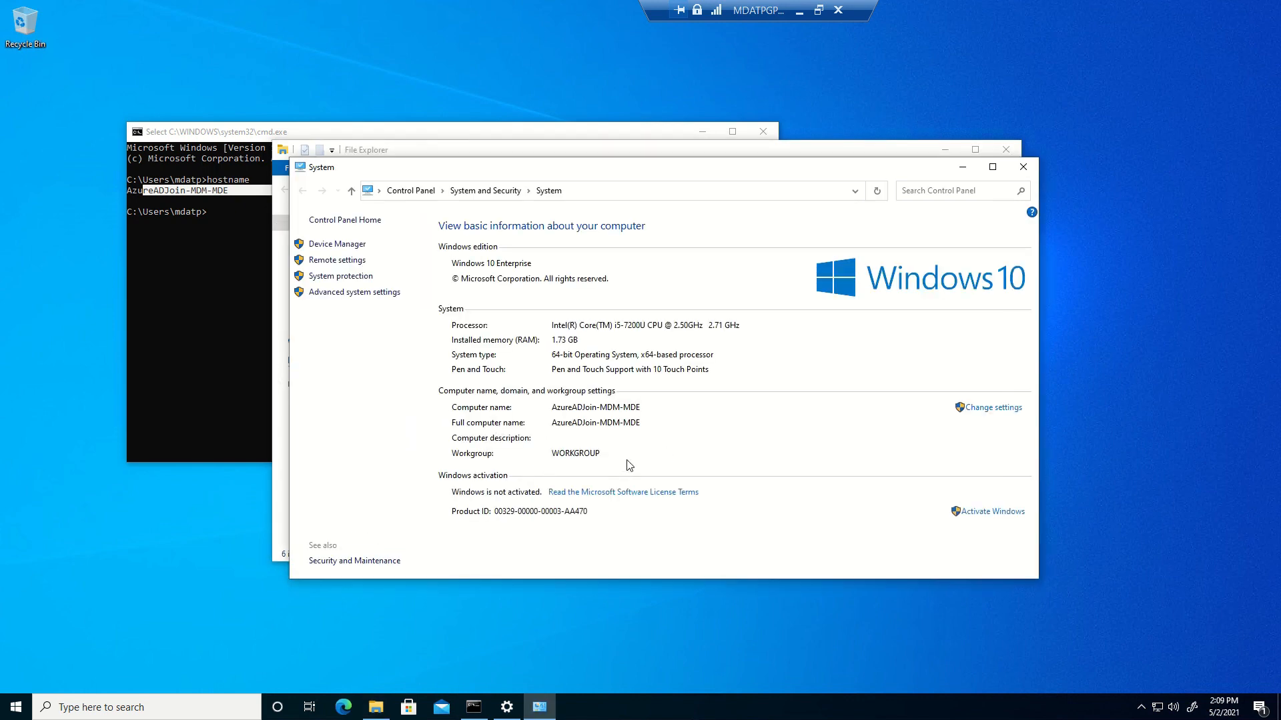
click(507, 707)
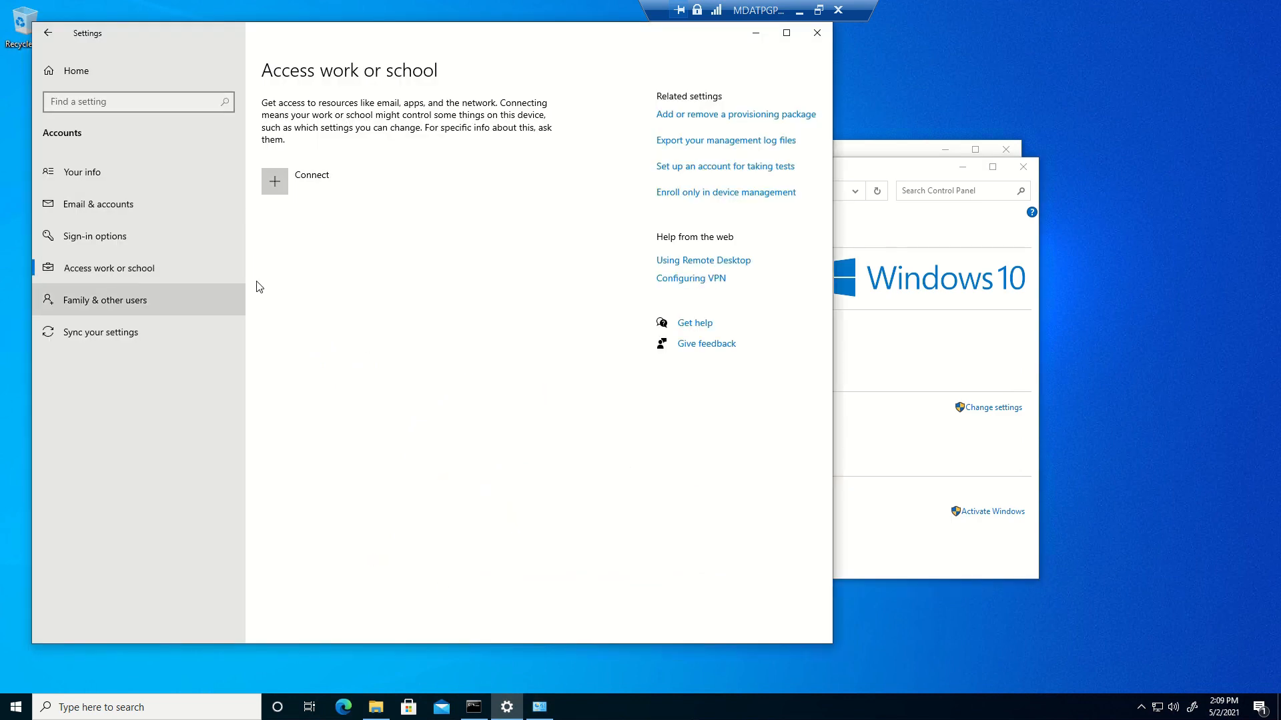
Choose to join this device to Azure Active Directory and enter the admin work e-mail address
click(344, 185)
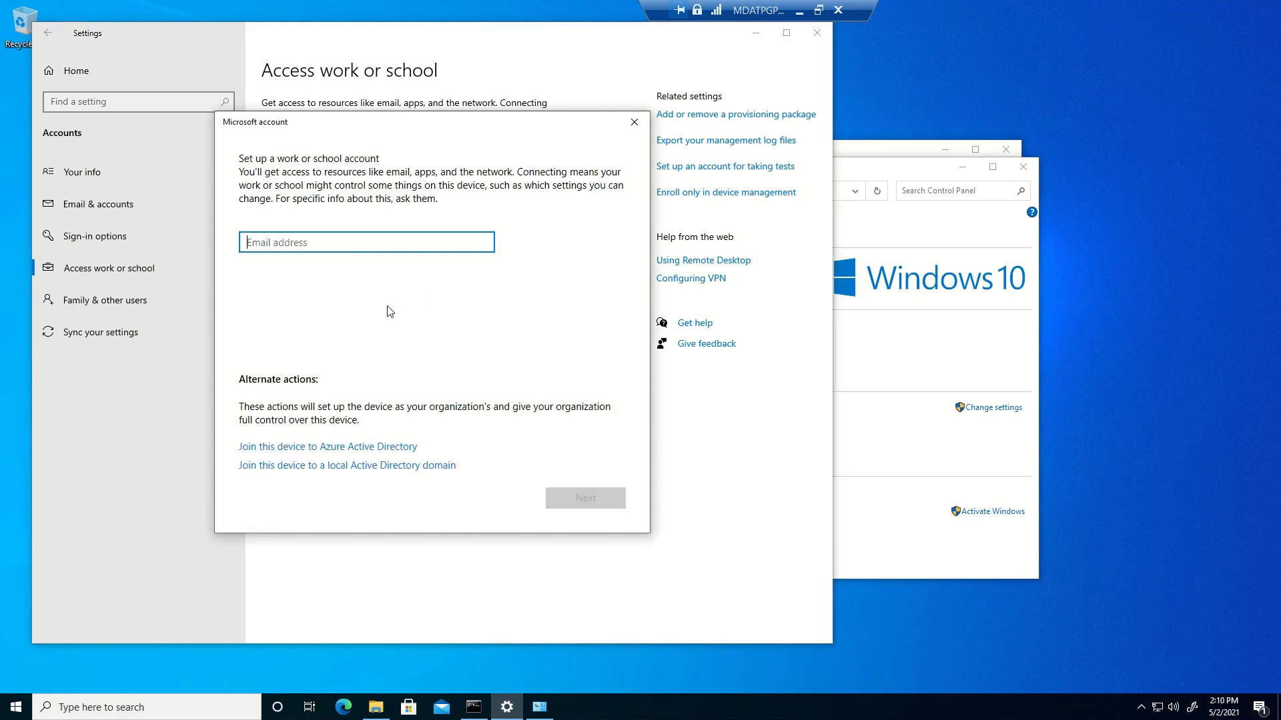
click(357, 449)
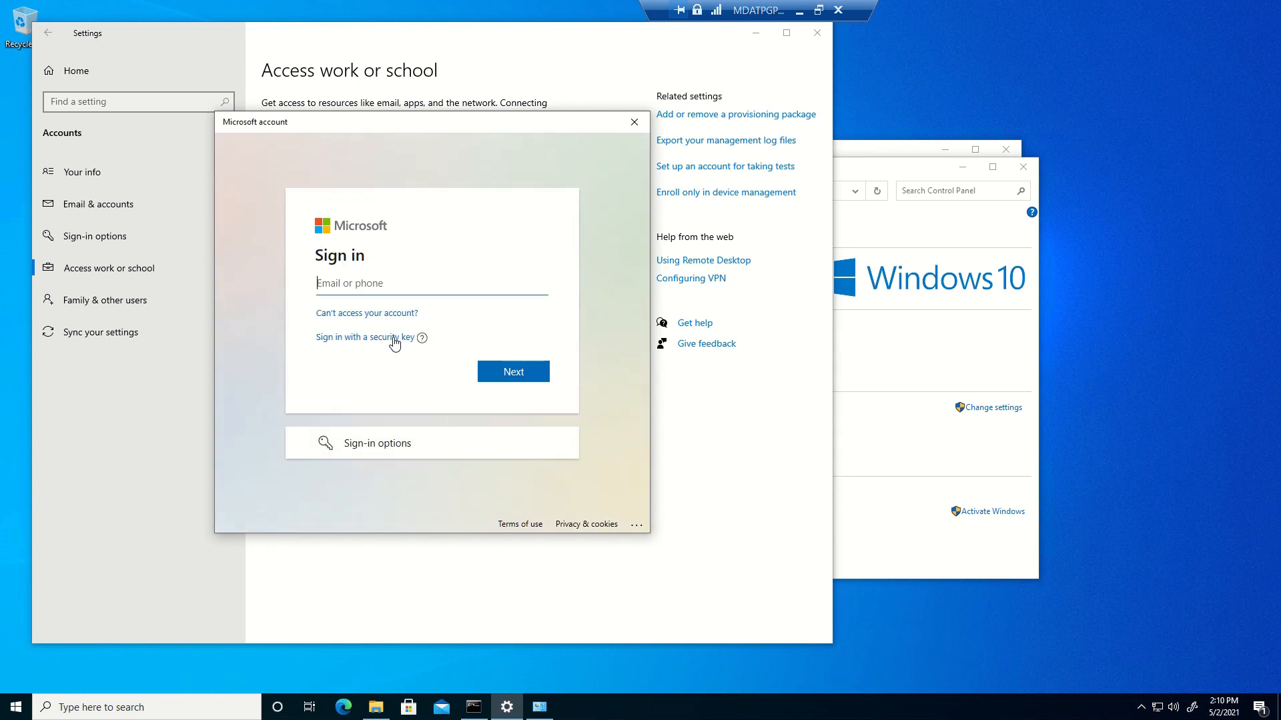
key(Return)
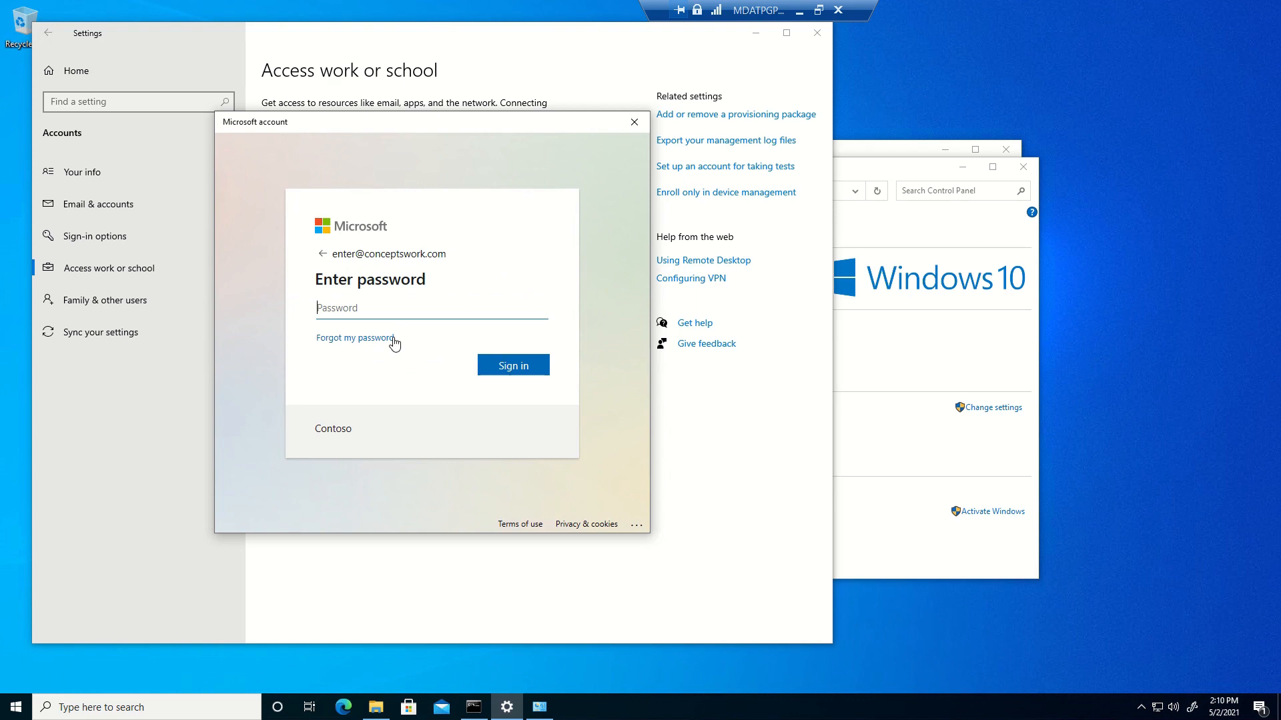
Sign in with the account password, confirm joining the conceptswork.com organization, and finish the setup
text(••••••••••••••)
key(BackSpace)
key(BackSpace)
key(BackSpace)
key(BackSpace)
key(BackSpace)
key(BackSpace)
key(BackSpace)
key(BackSpace)
key(BackSpace)
key(BackSpace)
key(BackSpace)
key(BackSpace)
key(BackSpace)
key(BackSpace)
text(••••••••••••••)
click(505, 372)
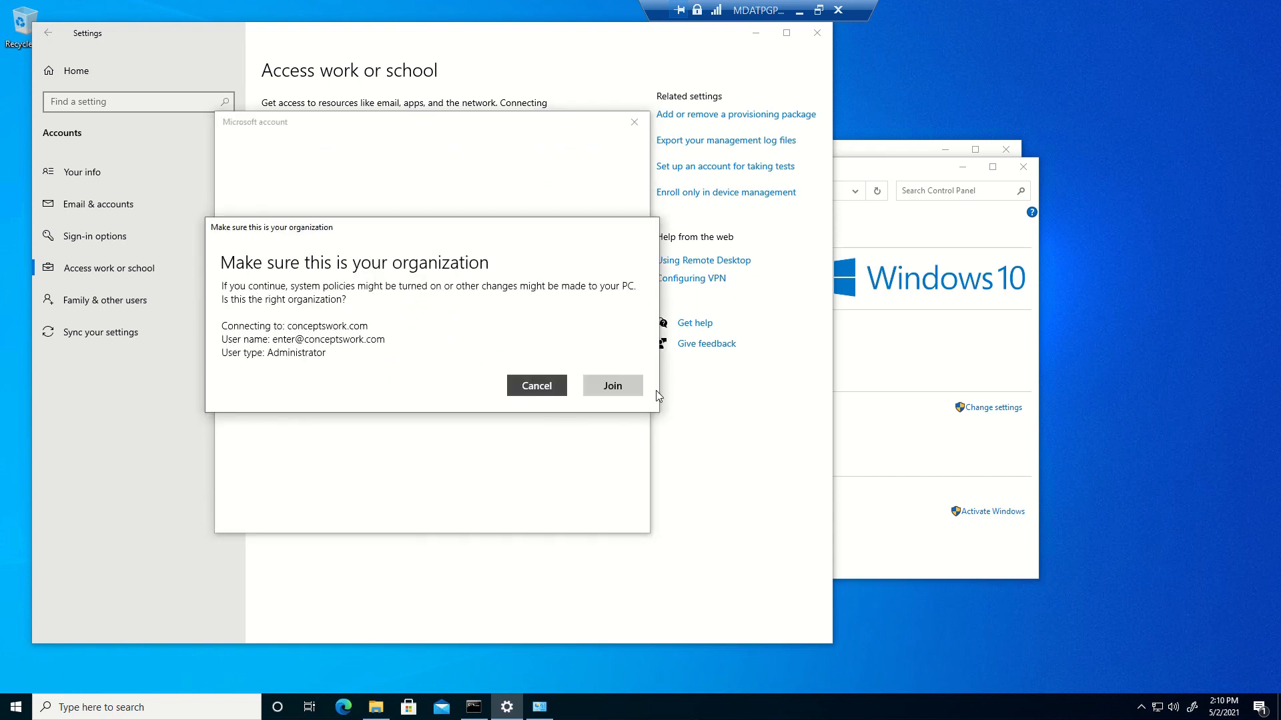
click(626, 391)
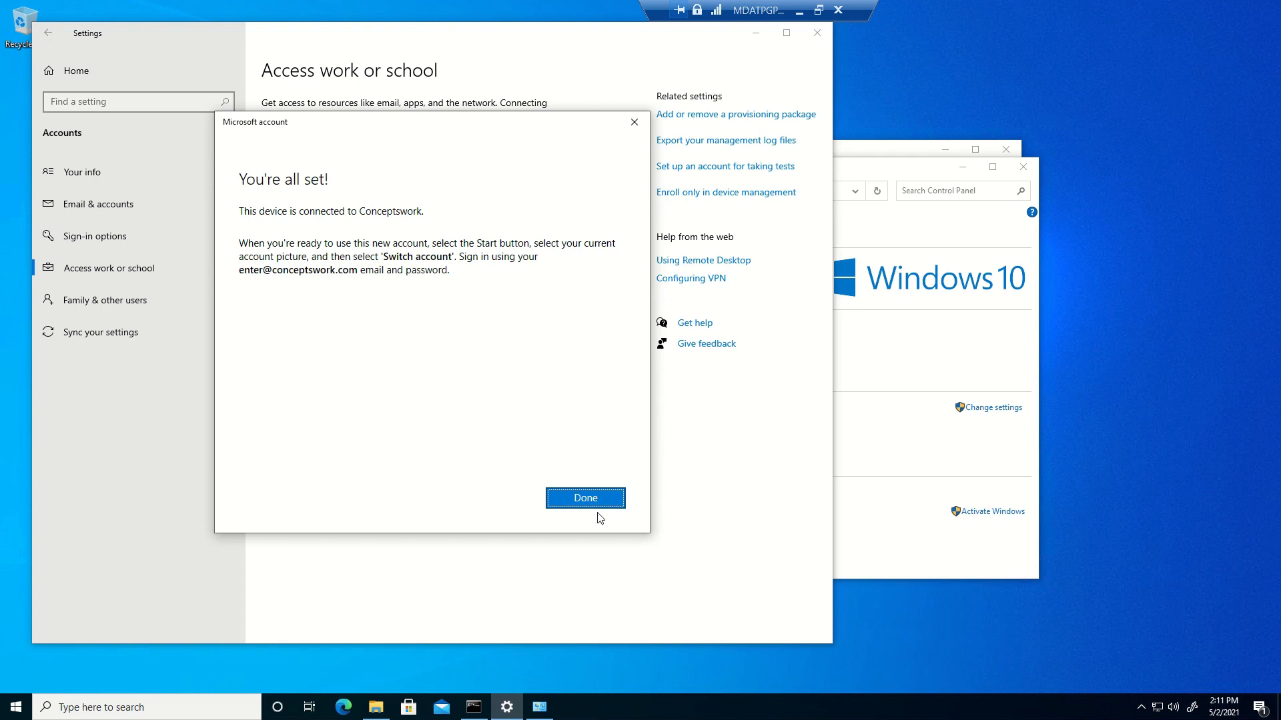
click(584, 500)
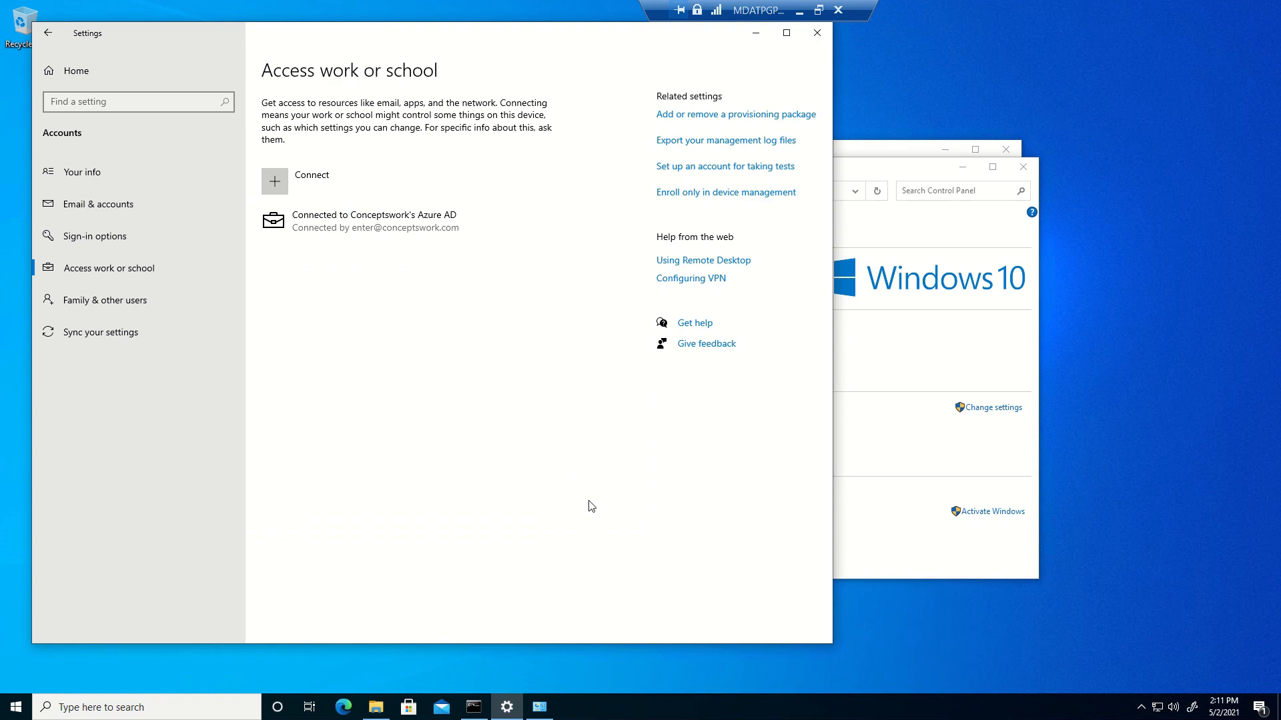
Run sc query sense in Command Prompt (STOPPED, exit code 1077), then expand the Azure AD entry in Settings
click(483, 707)
click(502, 305)
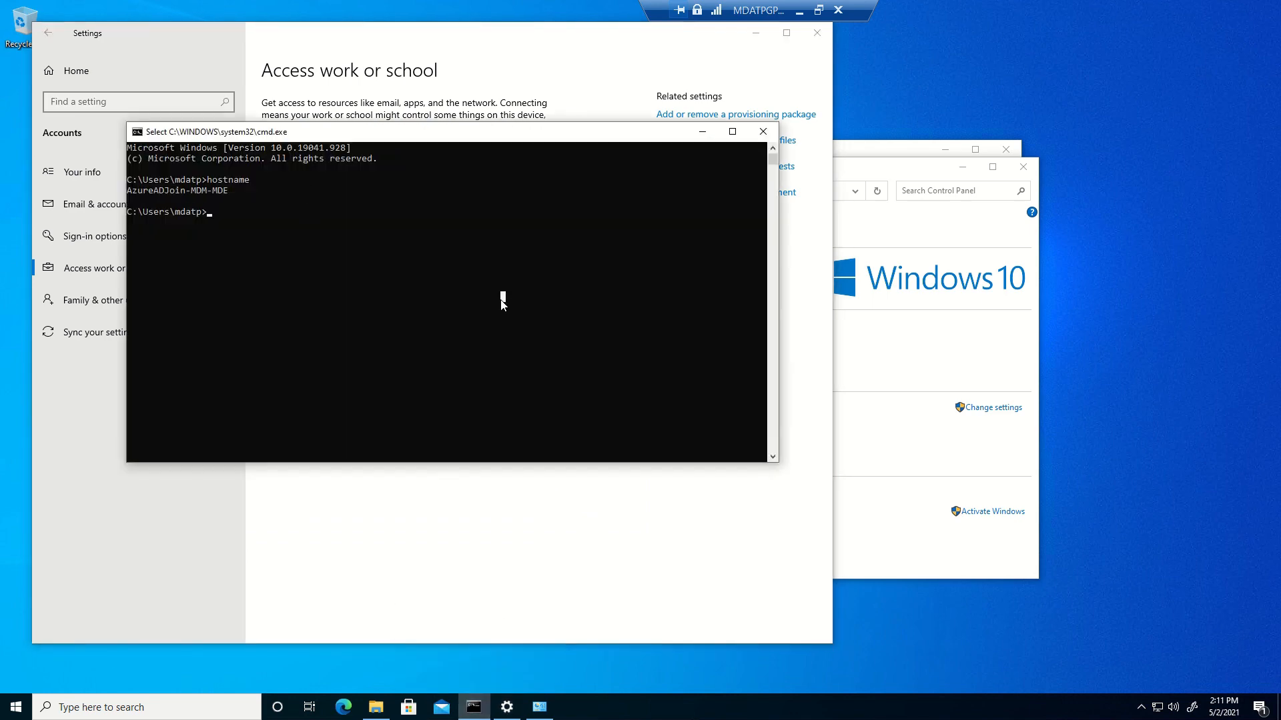
text(sc query)
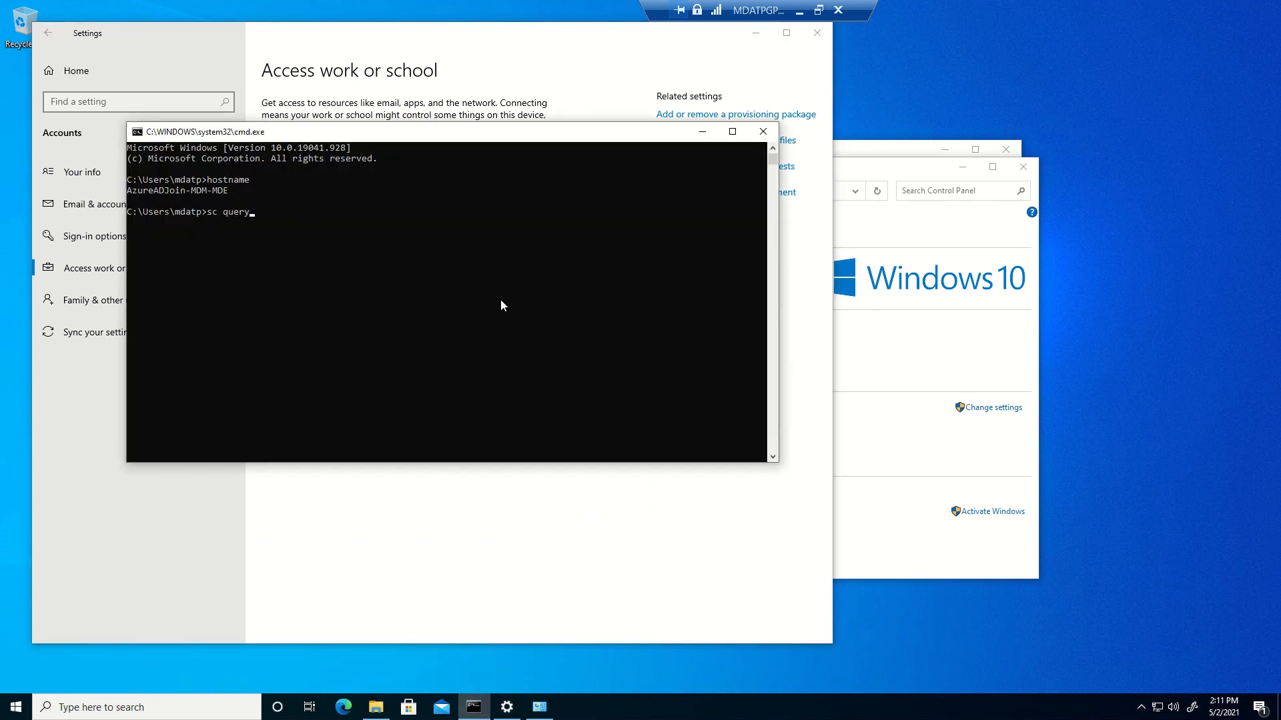
text( sense)
key(Return)
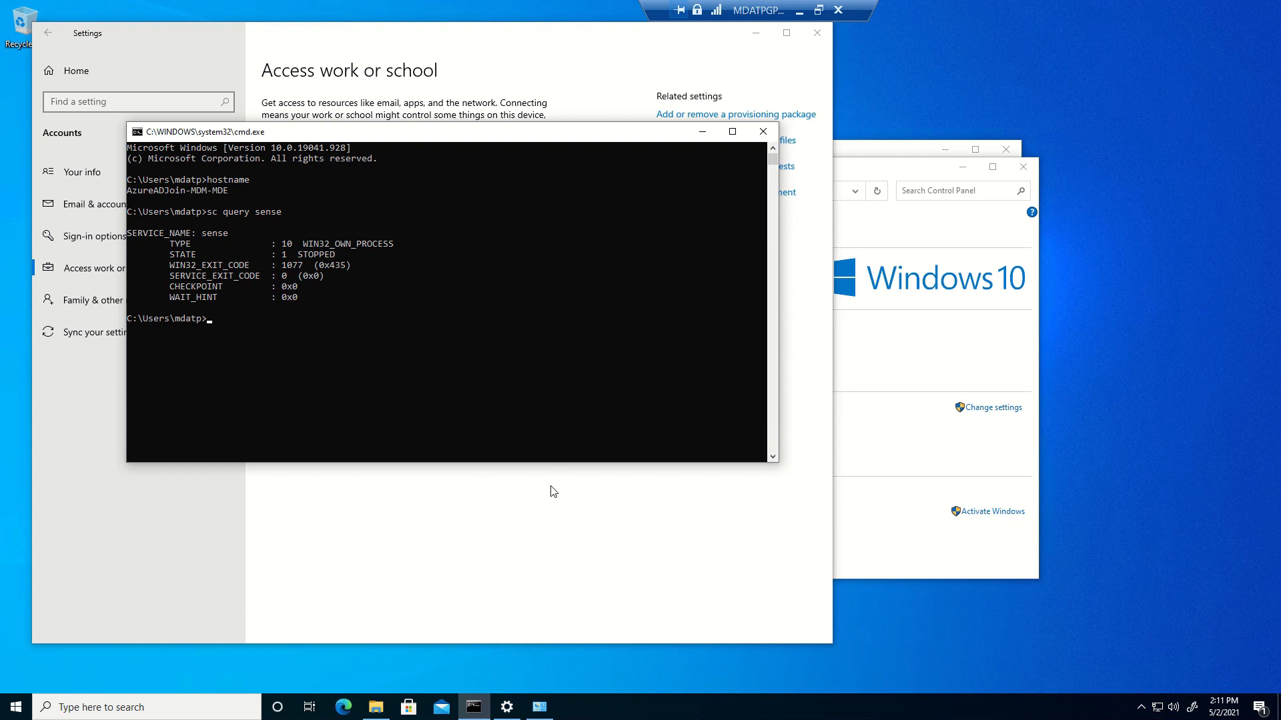
click(527, 523)
click(352, 241)
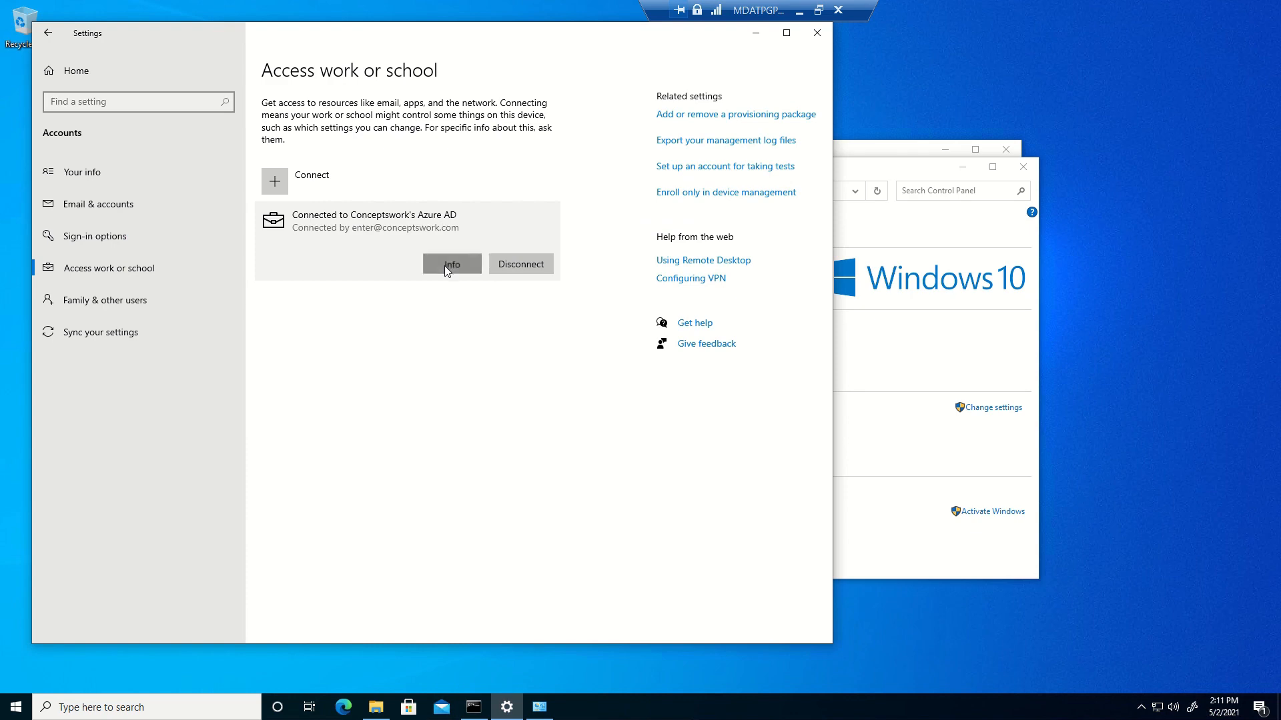
View the Conceptswork account's management and sync info, then bring up the Start menu power options
click(445, 266)
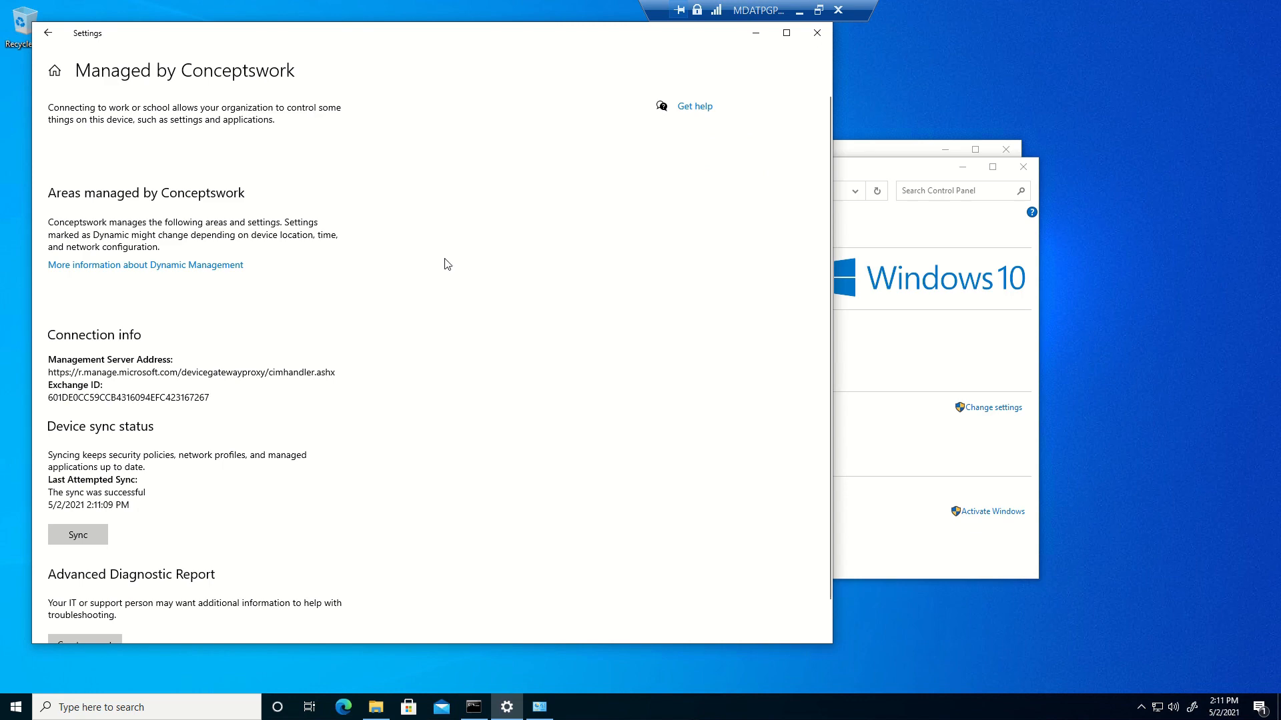
click(16, 696)
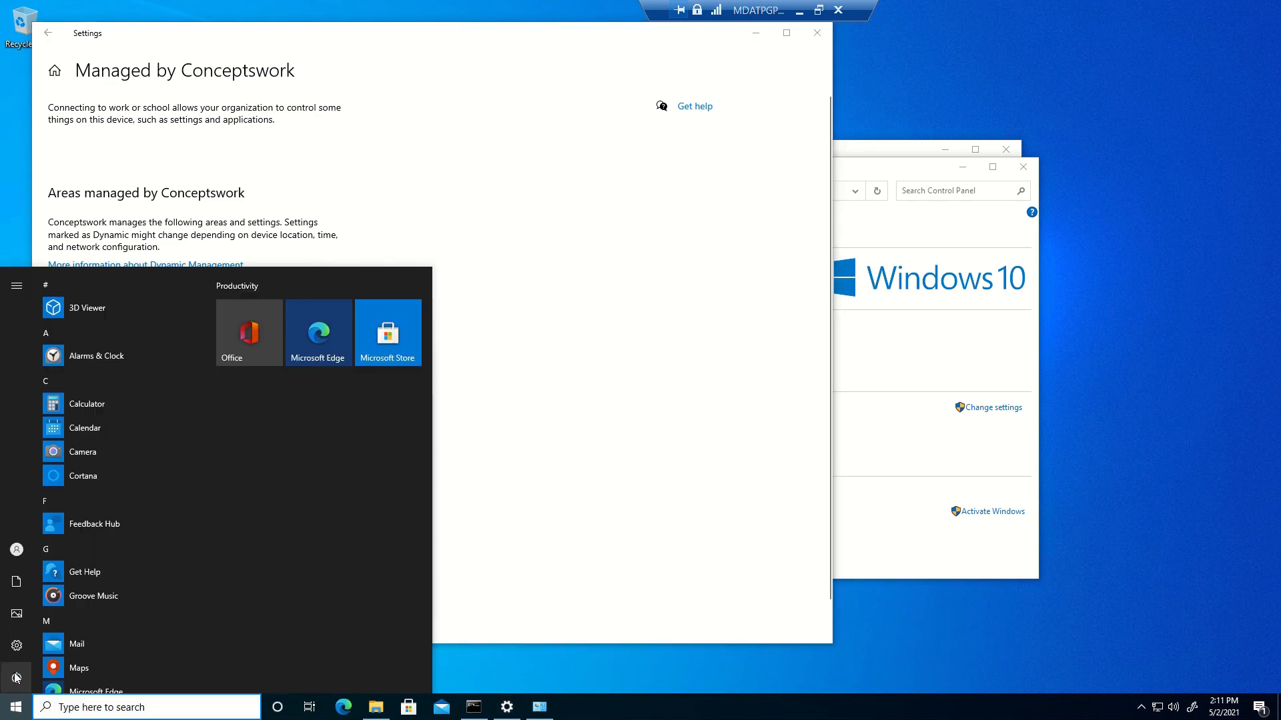
click(17, 677)
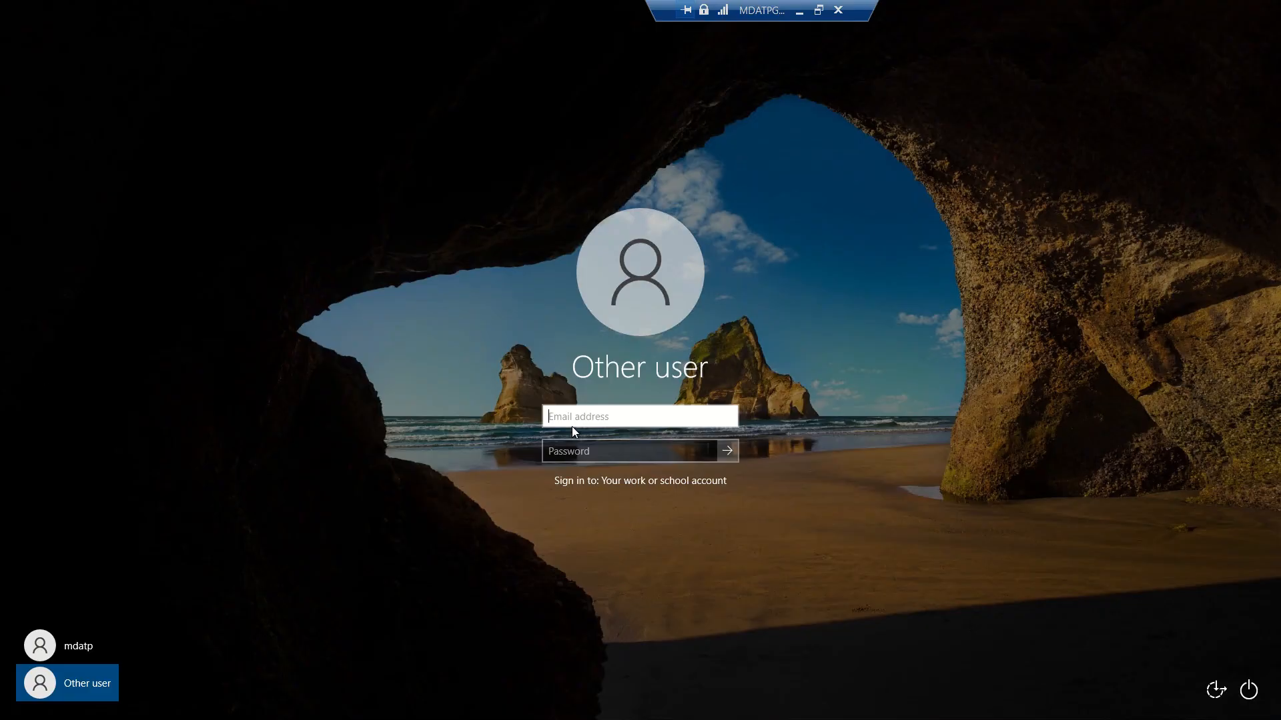
Restart the VM and sign in with the Conceptswork work account e-mail and password
click(571, 427)
key(Tab)
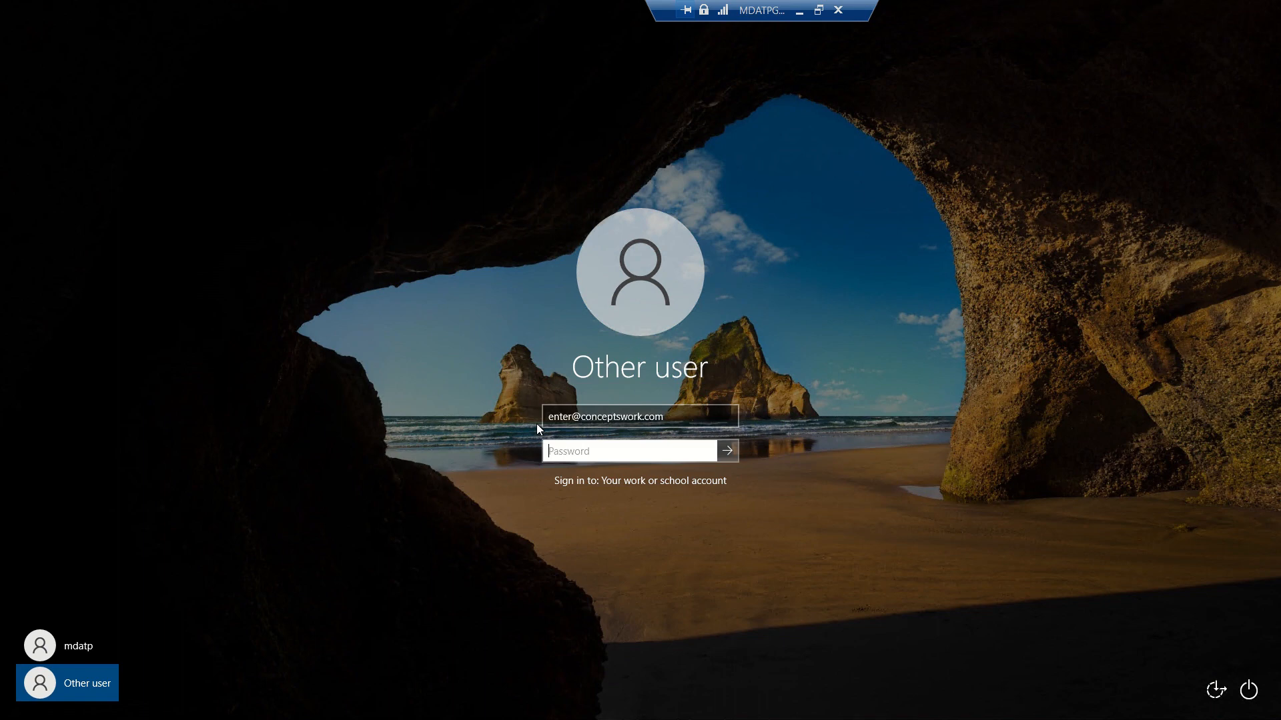
text(**************)
key(Return)
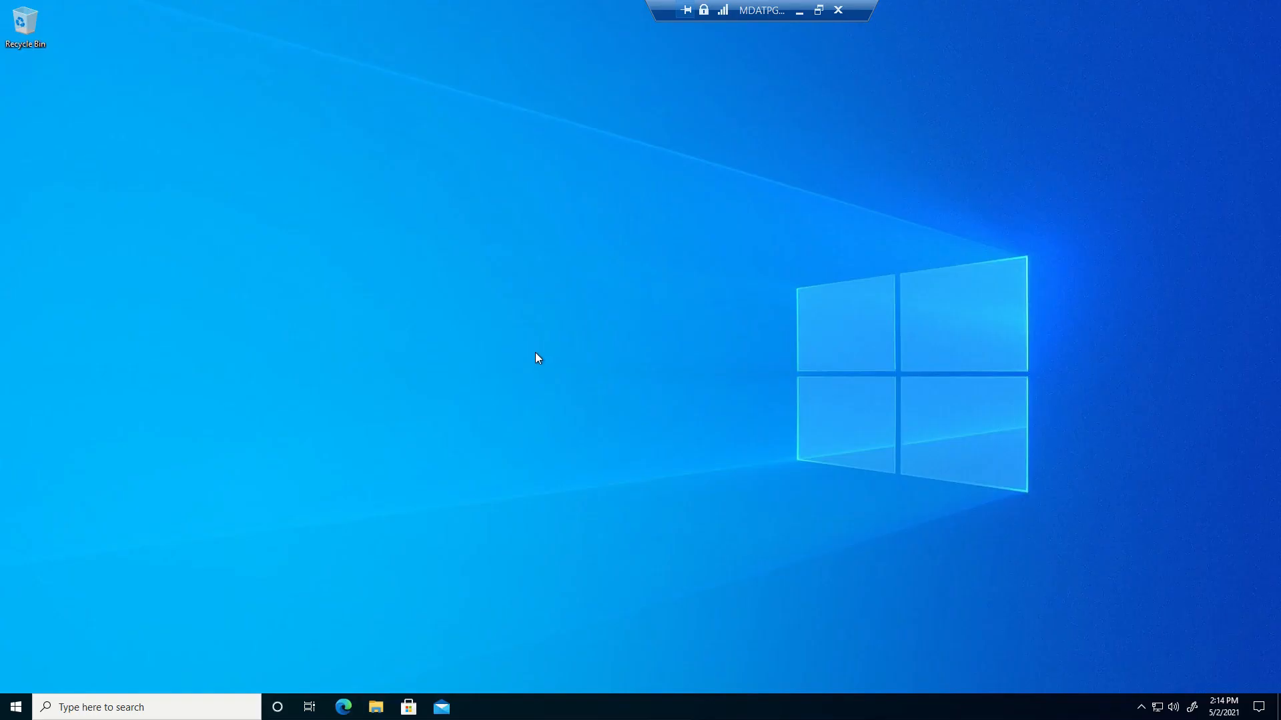
Launch cmd from the Run dialog and run hostname to show AzureADJoin-MDM-MDE
key(super+r)
text(cm)
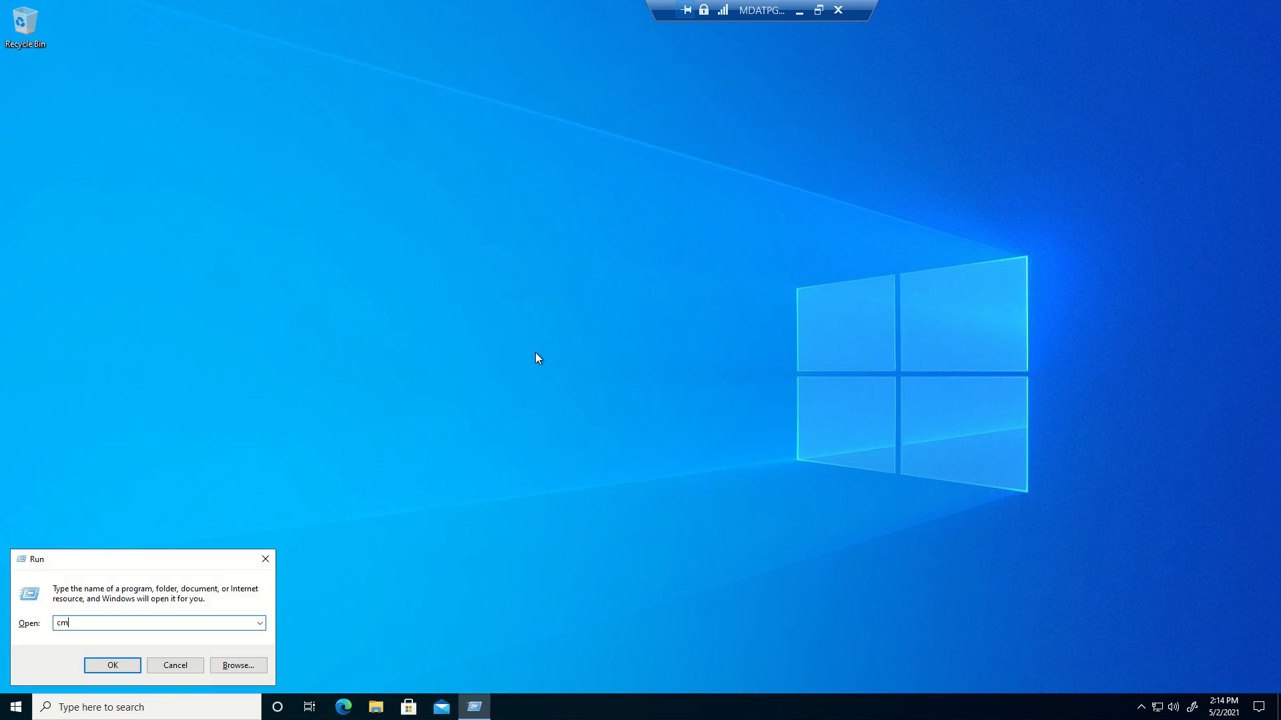
text(d)
key(Return)
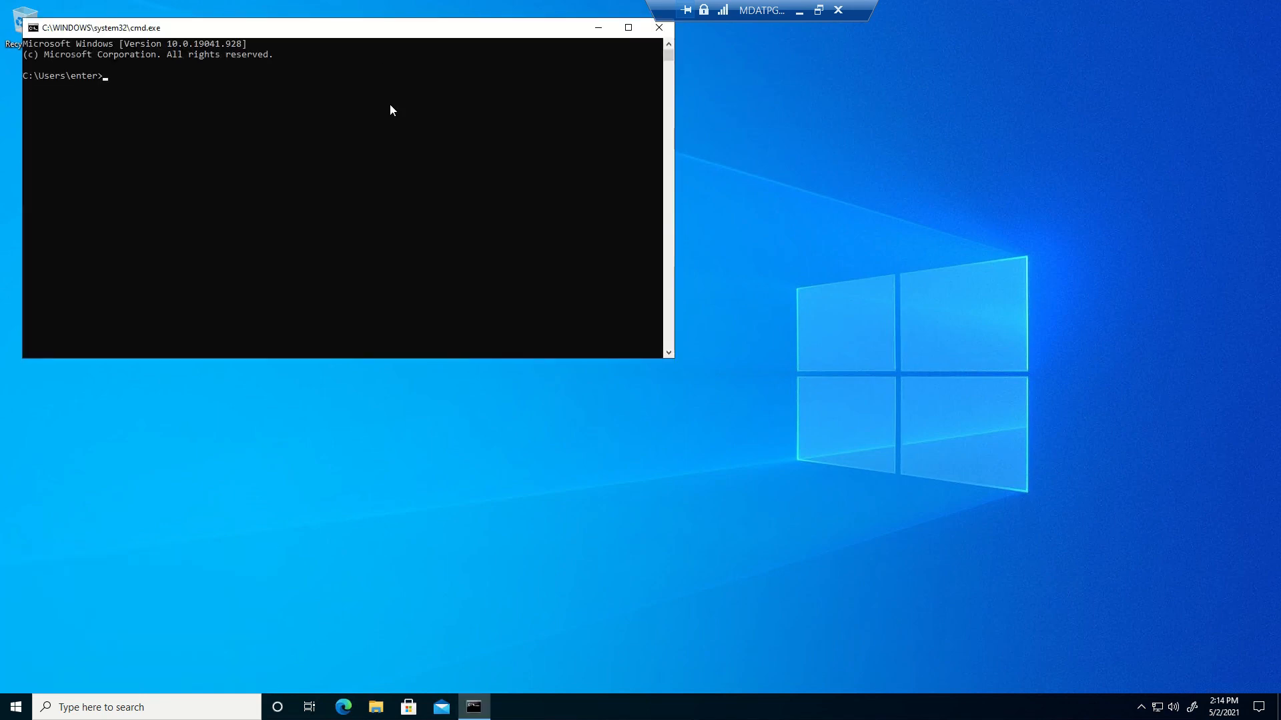
text(hostname)
key(Return)
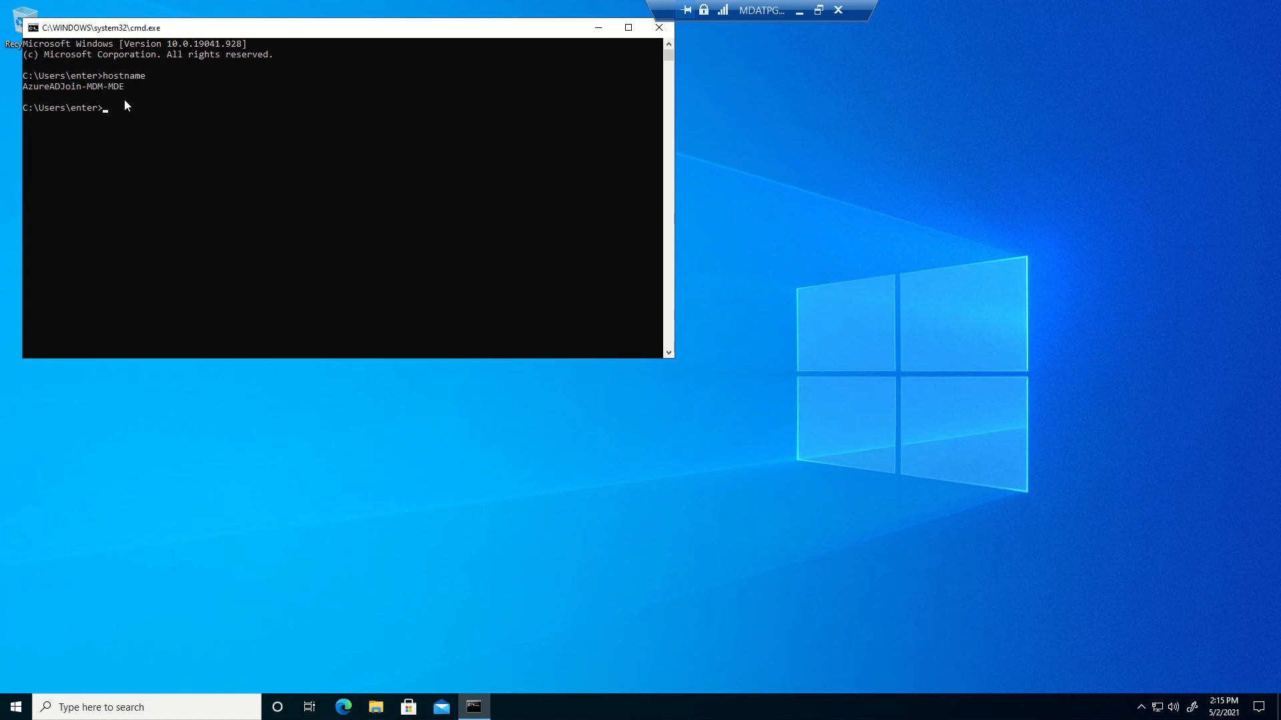
Run sc query sense and highlight the output reporting the sense service RUNNING
click(195, 190)
click(500, 310)
text(sc query sense)
key(Return)
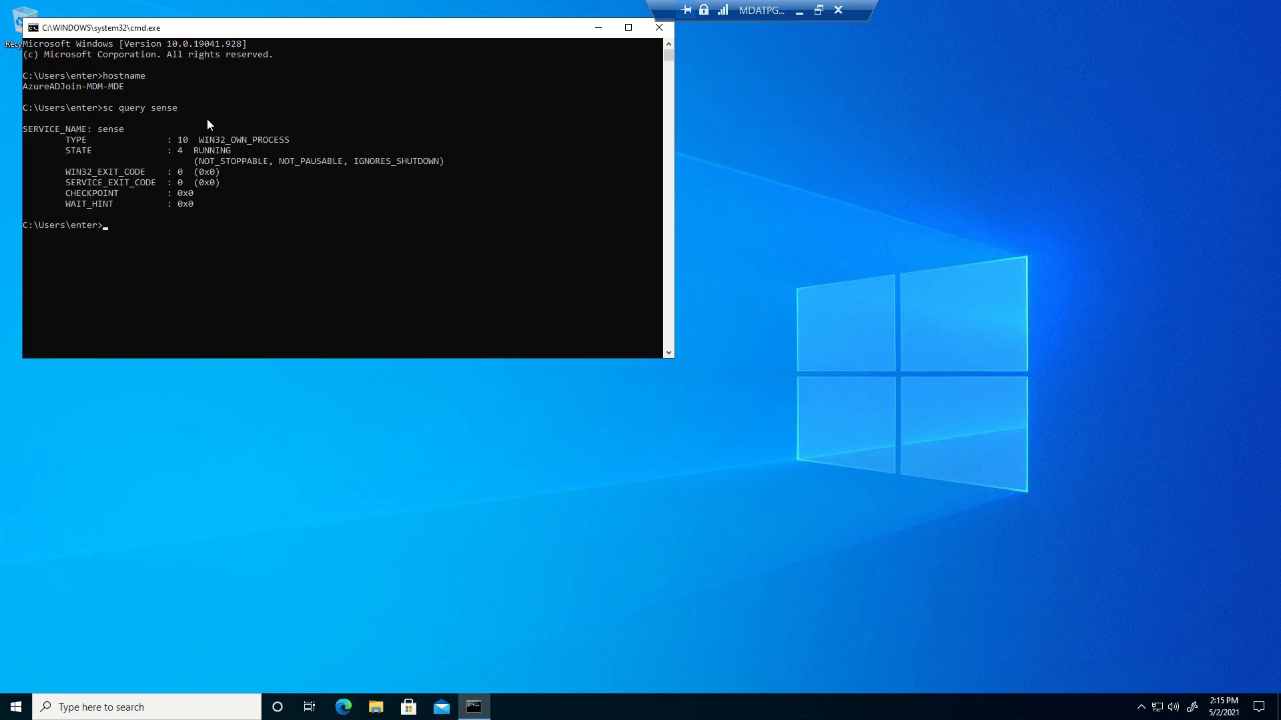
drag(230, 128, 167, 118)
click(265, 160)
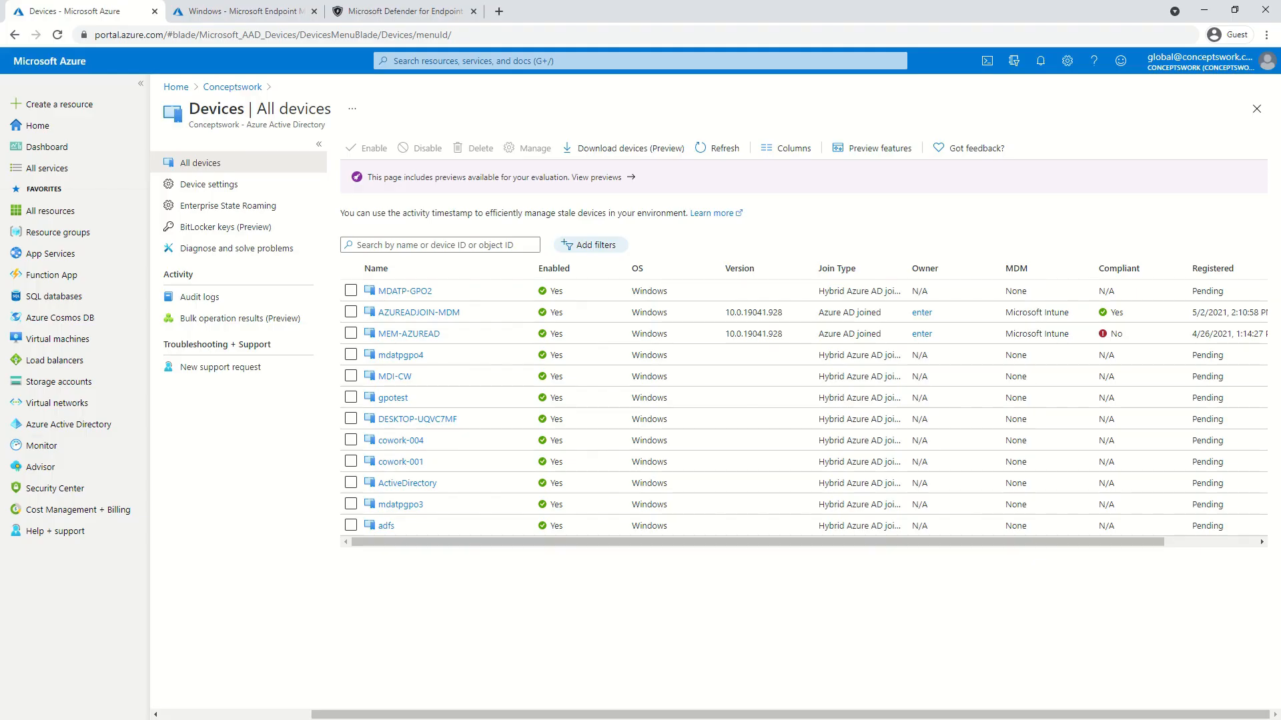
Refresh Azure AD devices to verify AZUREADJOIN-MDM is joined, Intune-managed and compliant, then switch to Endpoint Manager
click(720, 157)
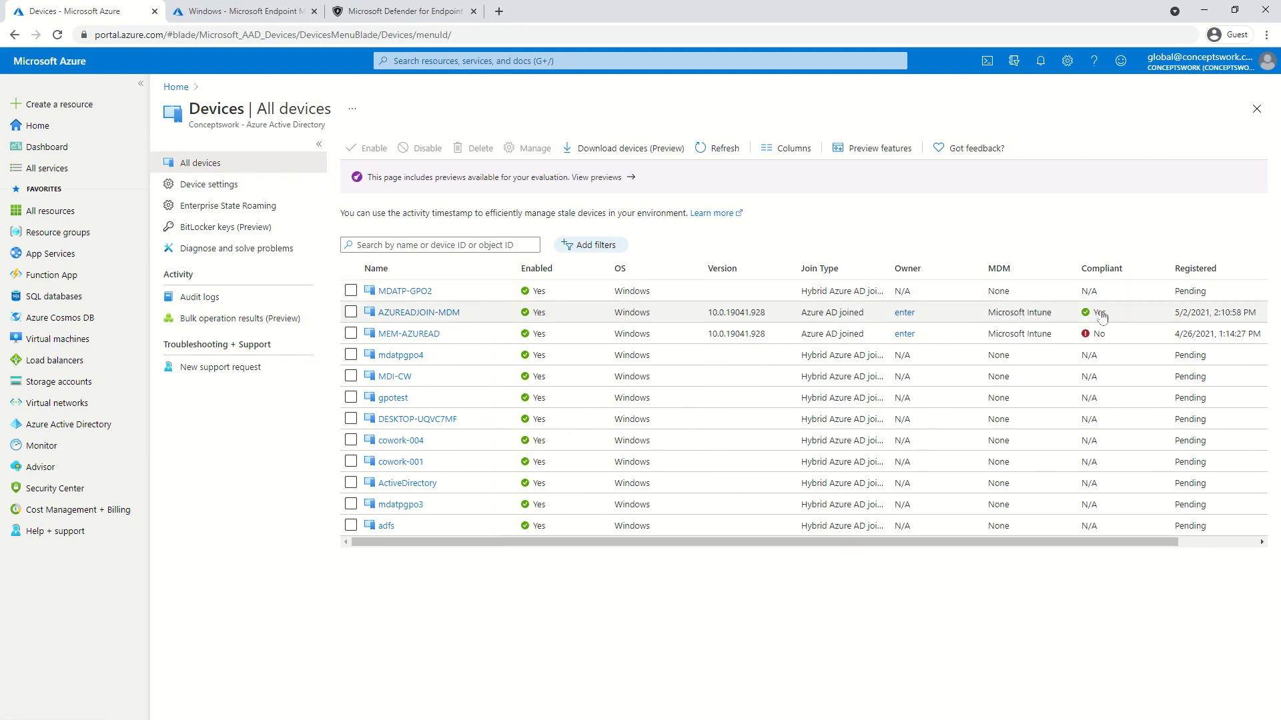
click(217, 12)
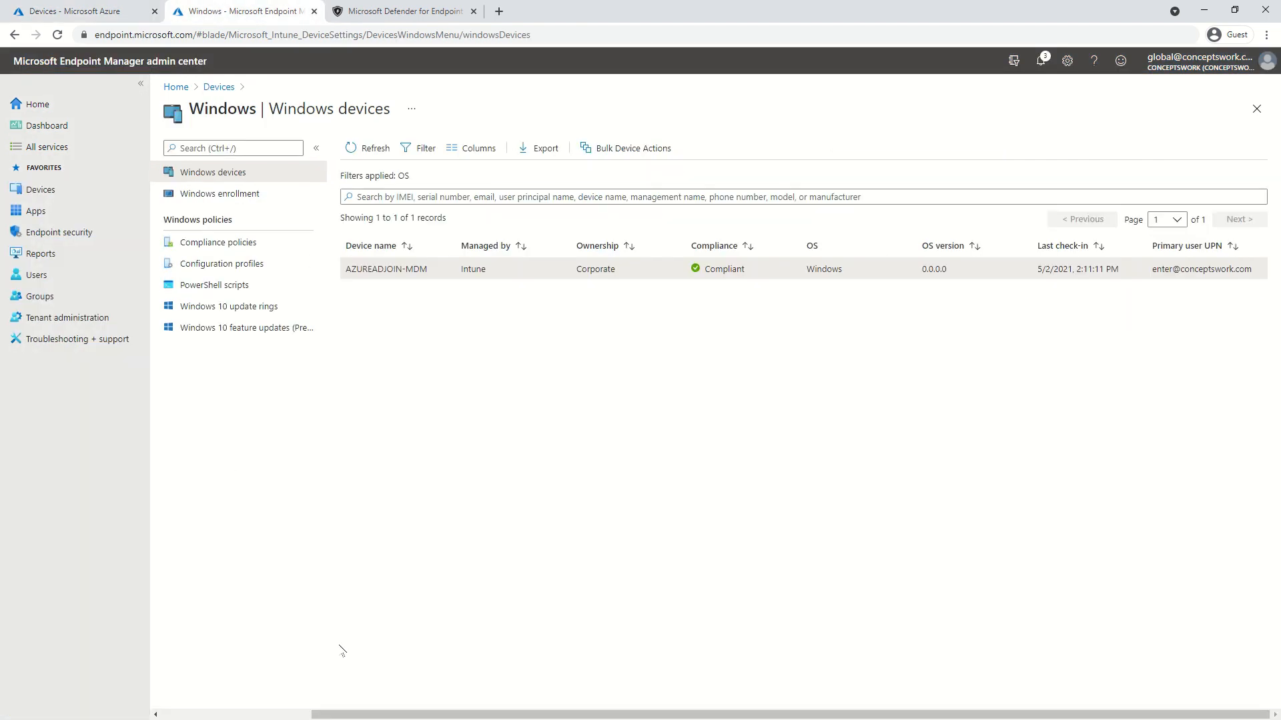
Refresh Windows devices, check AZUREADJOIN-MDM is Intune-managed, corporate and compliant, then open Defender inventory
click(367, 148)
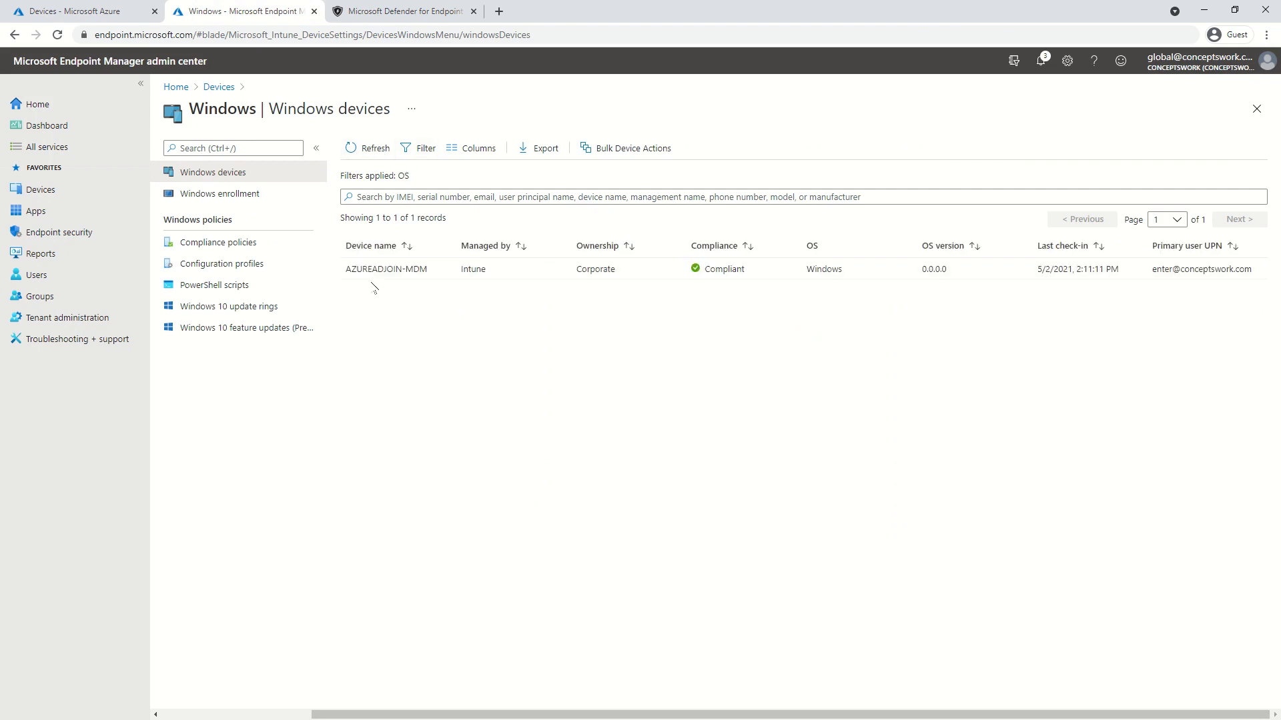
drag(349, 277, 415, 381)
click(415, 382)
drag(1158, 274, 1244, 281)
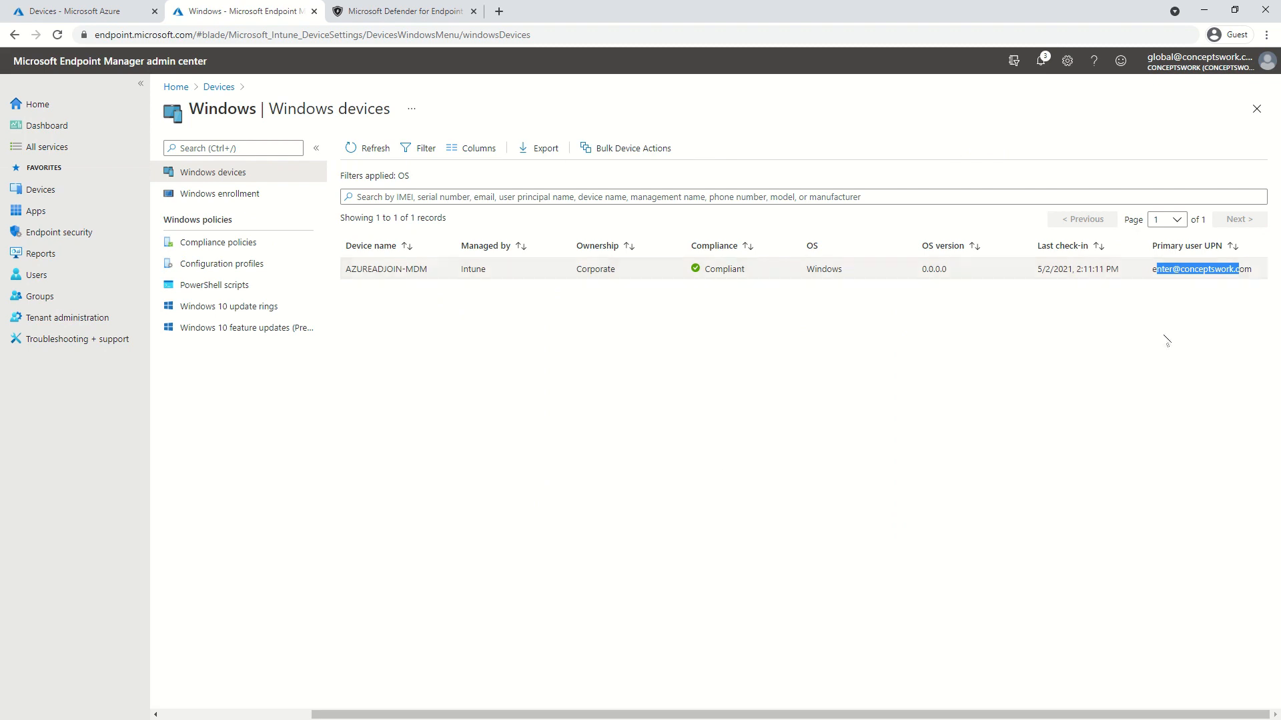
click(731, 465)
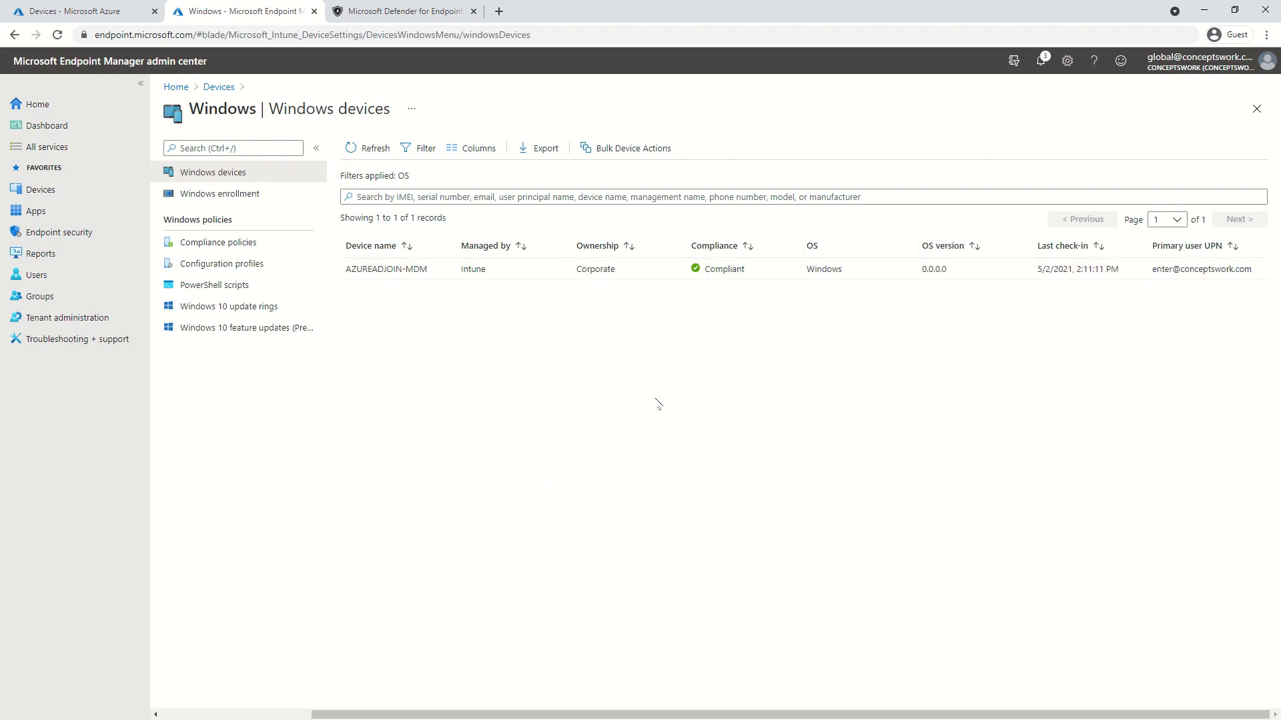
click(374, 15)
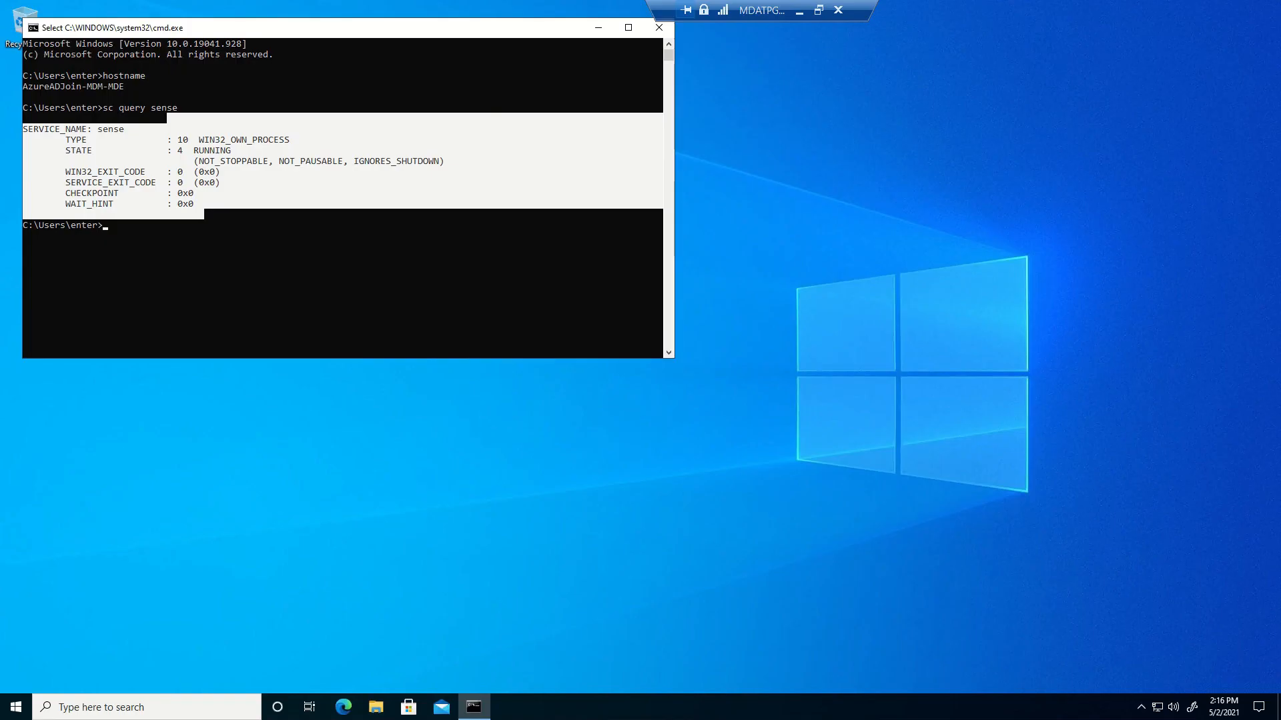
click(285, 301)
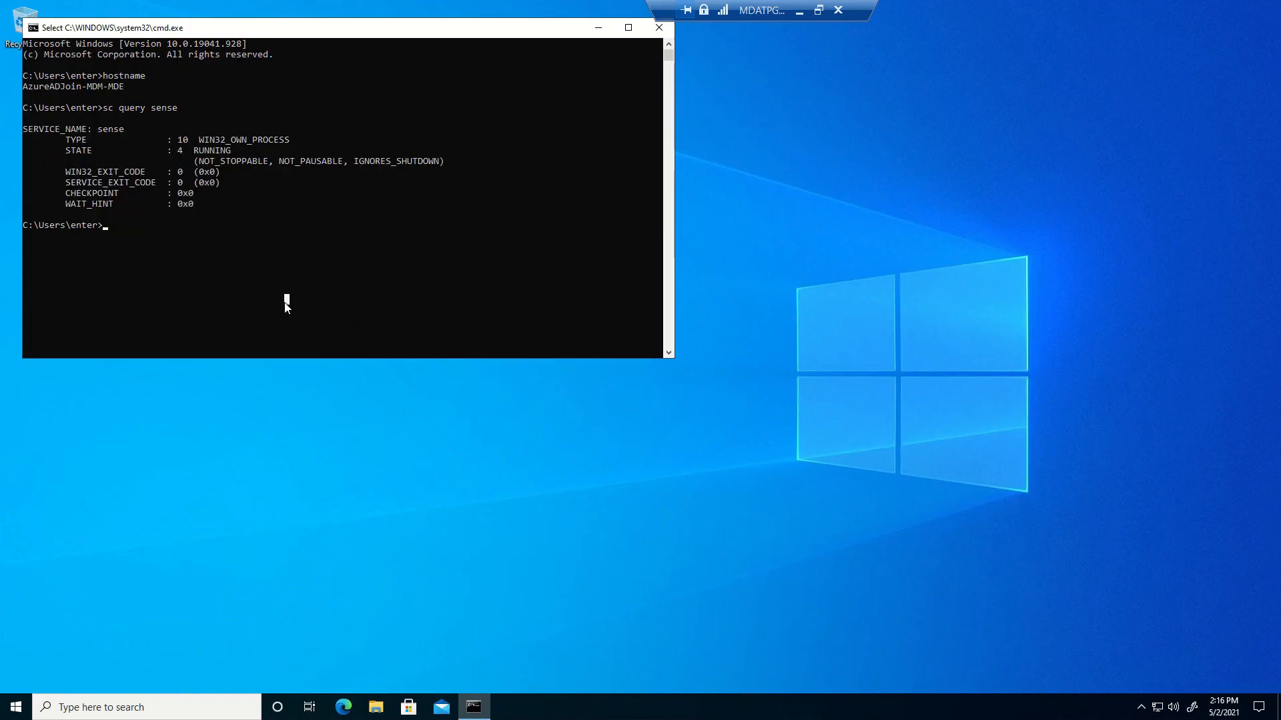
key(super+r)
text(even)
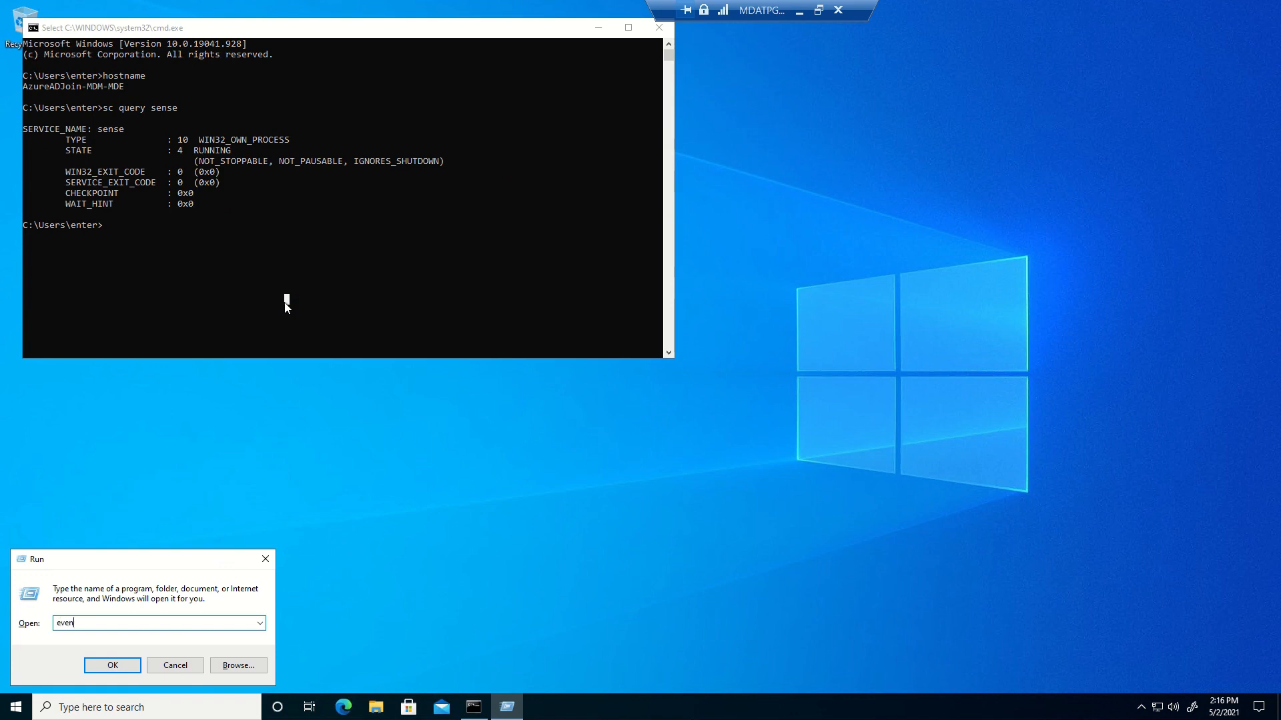
text(t)
text(vwr.msc)
key(Return)
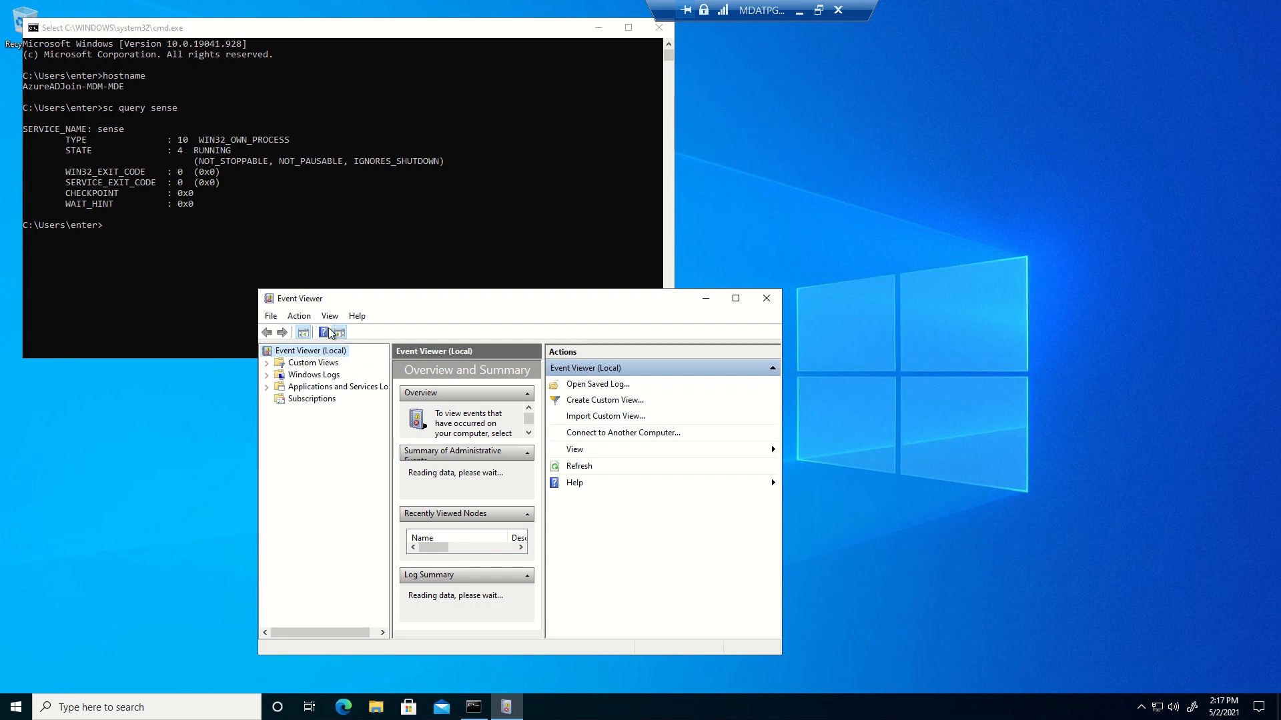
double_click(380, 301)
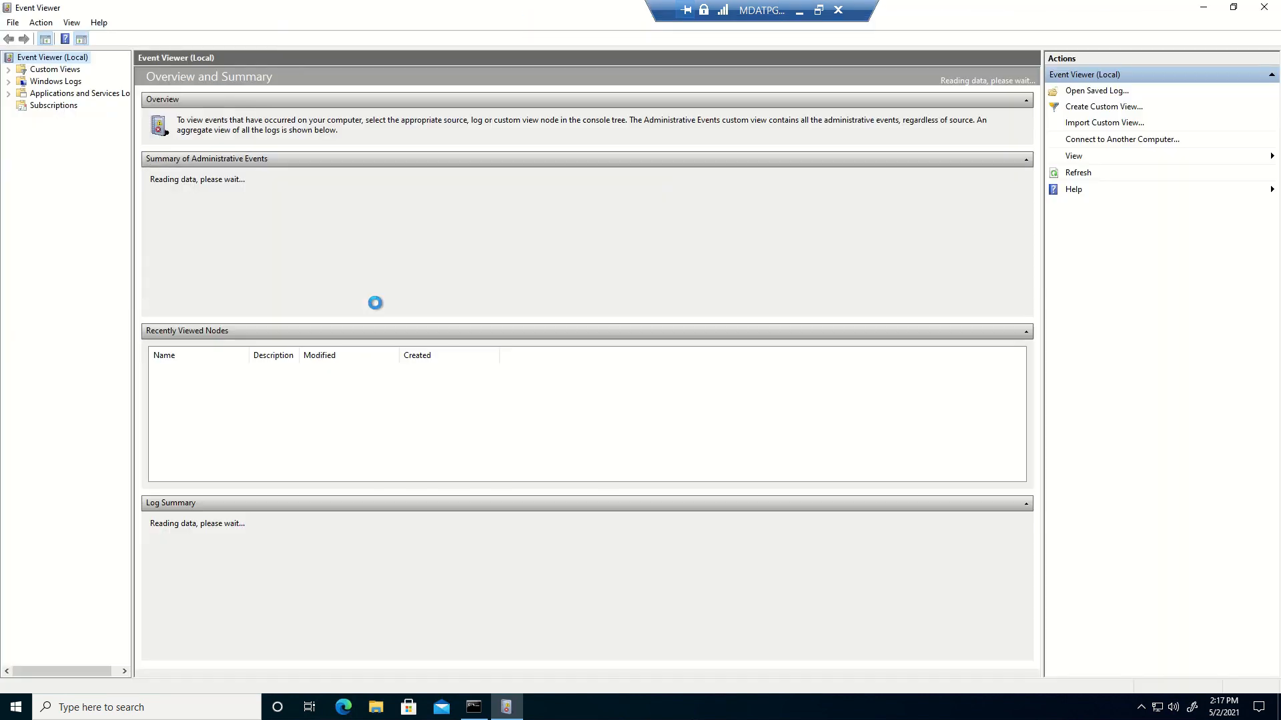
click(32, 97)
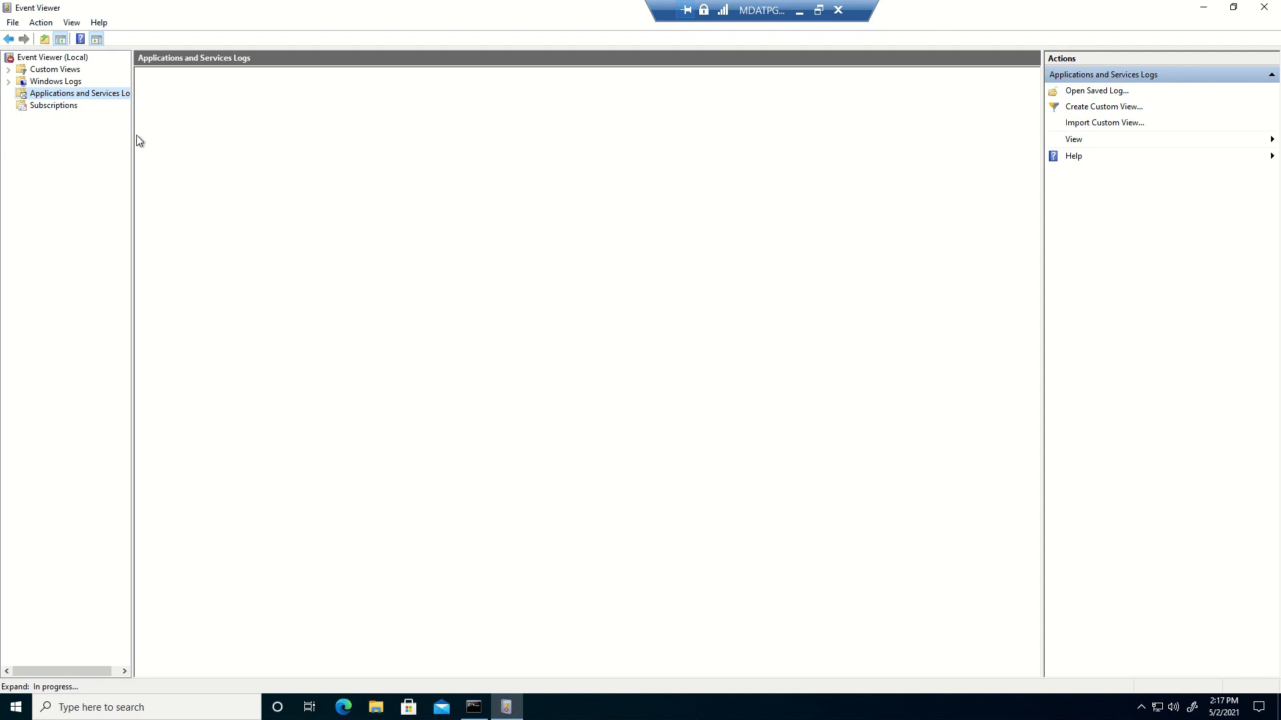
Close Event Viewer and relaunch it through Run using eventvwr.exe
click(1264, 7)
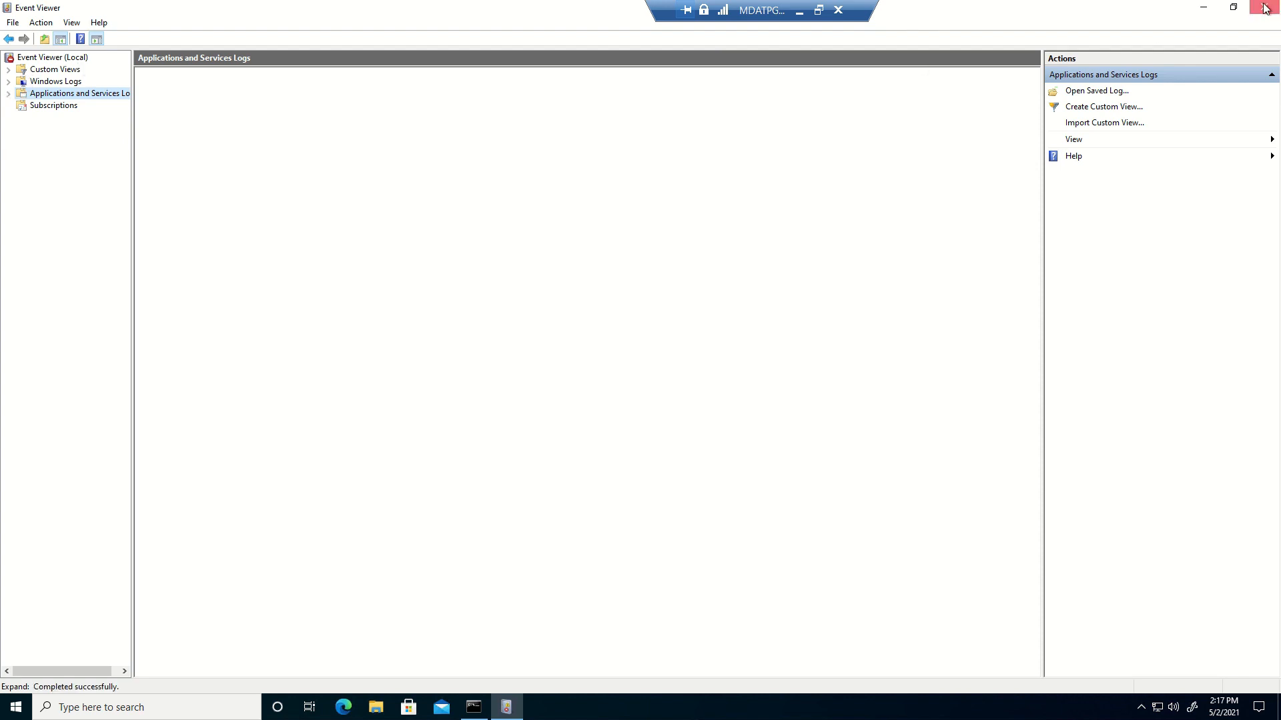
click(265, 259)
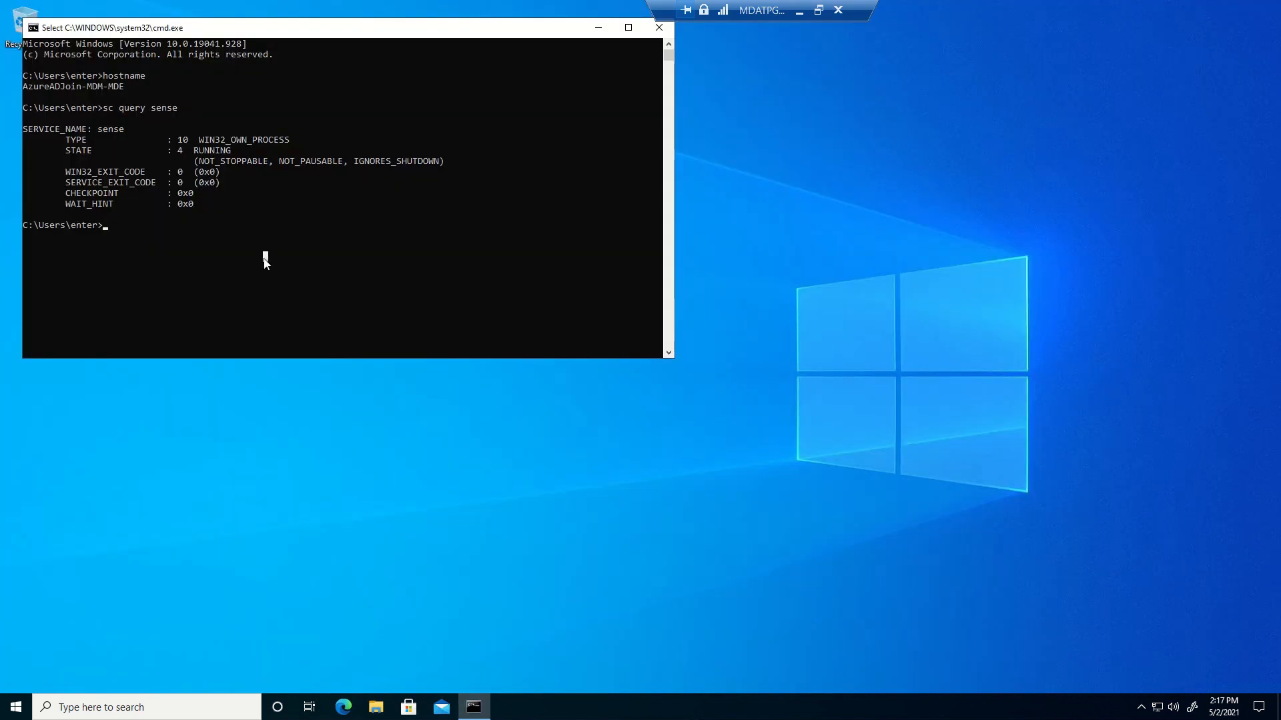
key(super+r)
text(ecen)
key(BackSpace)
key(BackSpace)
key(BackSpace)
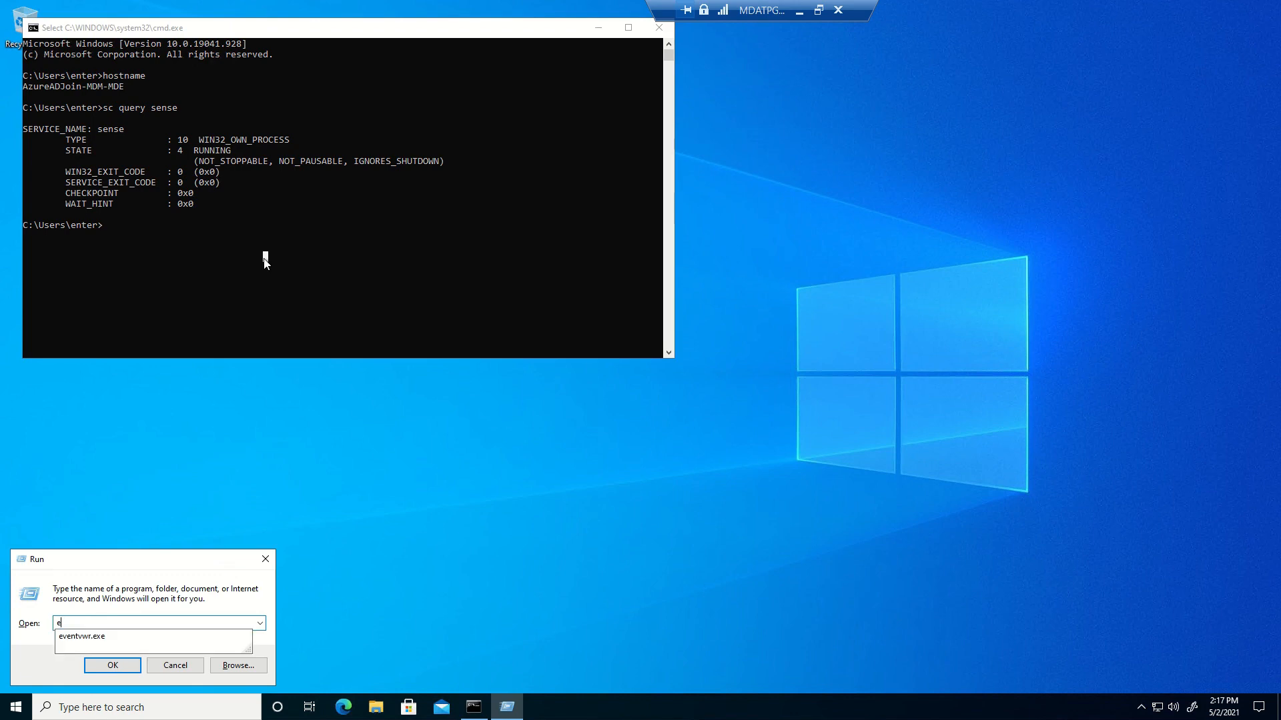
key(Down)
key(Return)
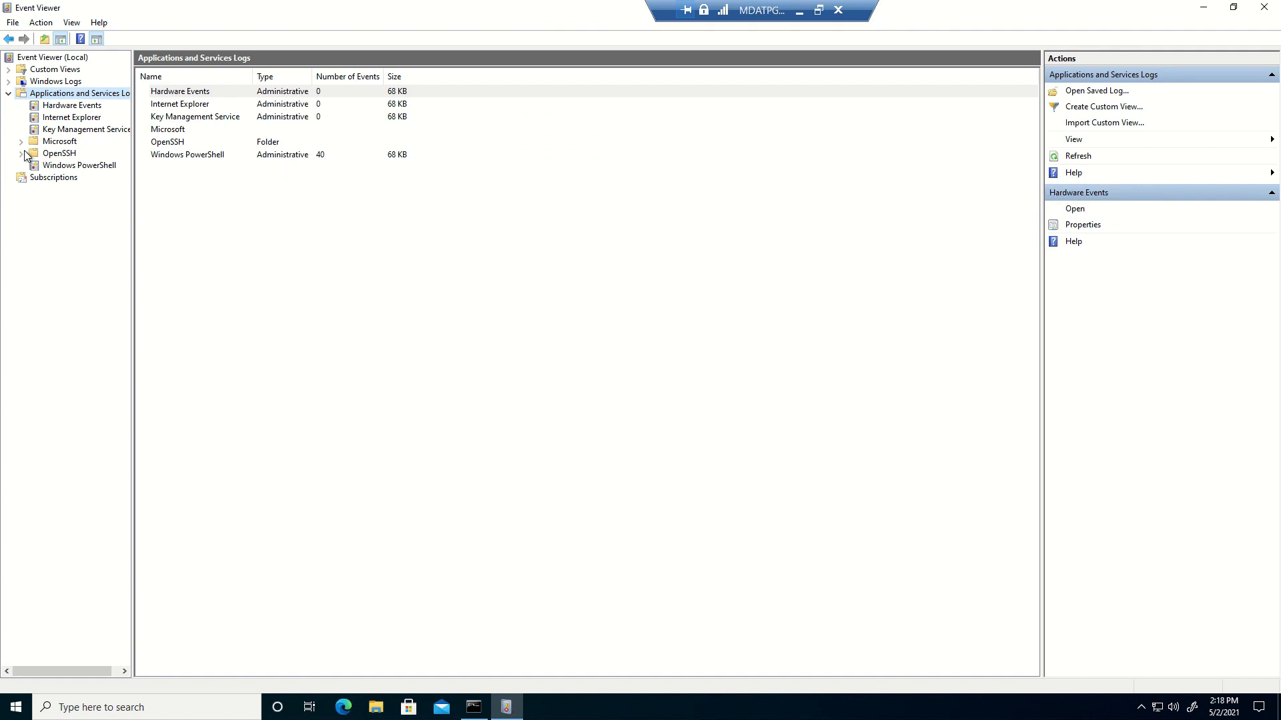
Open the DeviceManagement-Enterprise-Diagnostics-Provider Admin log under Microsoft > Windows
click(69, 141)
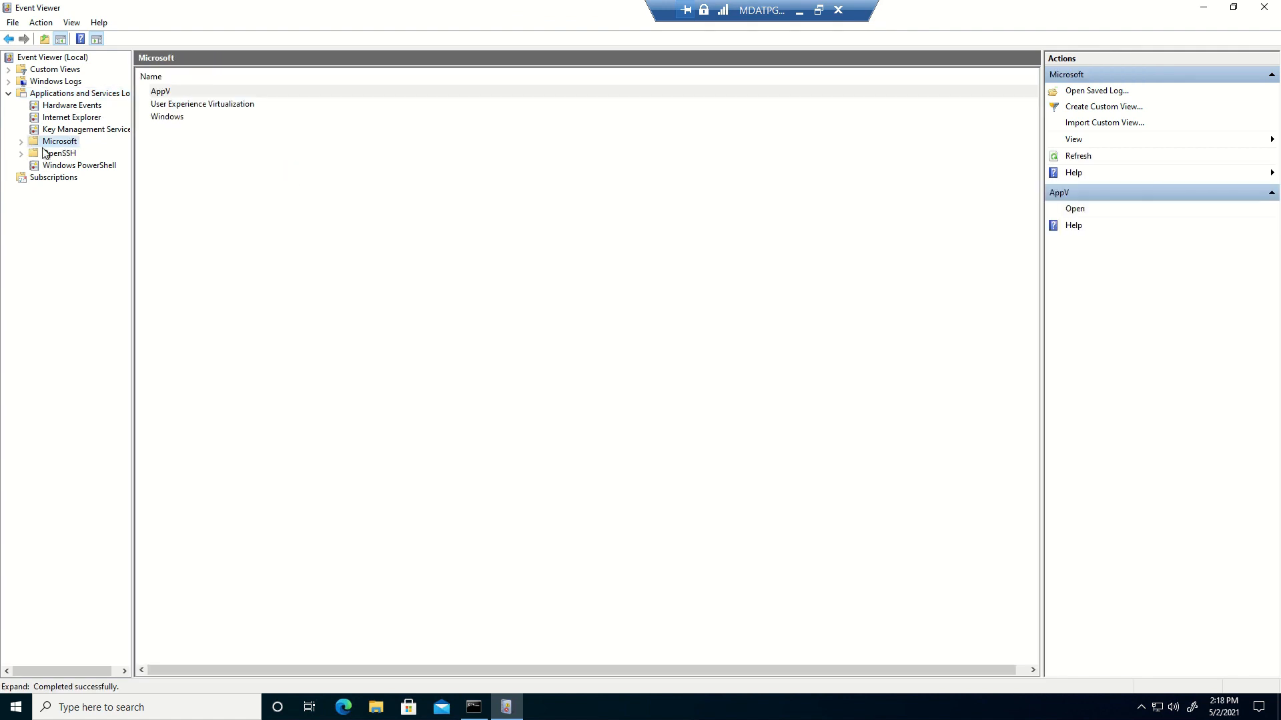
click(20, 141)
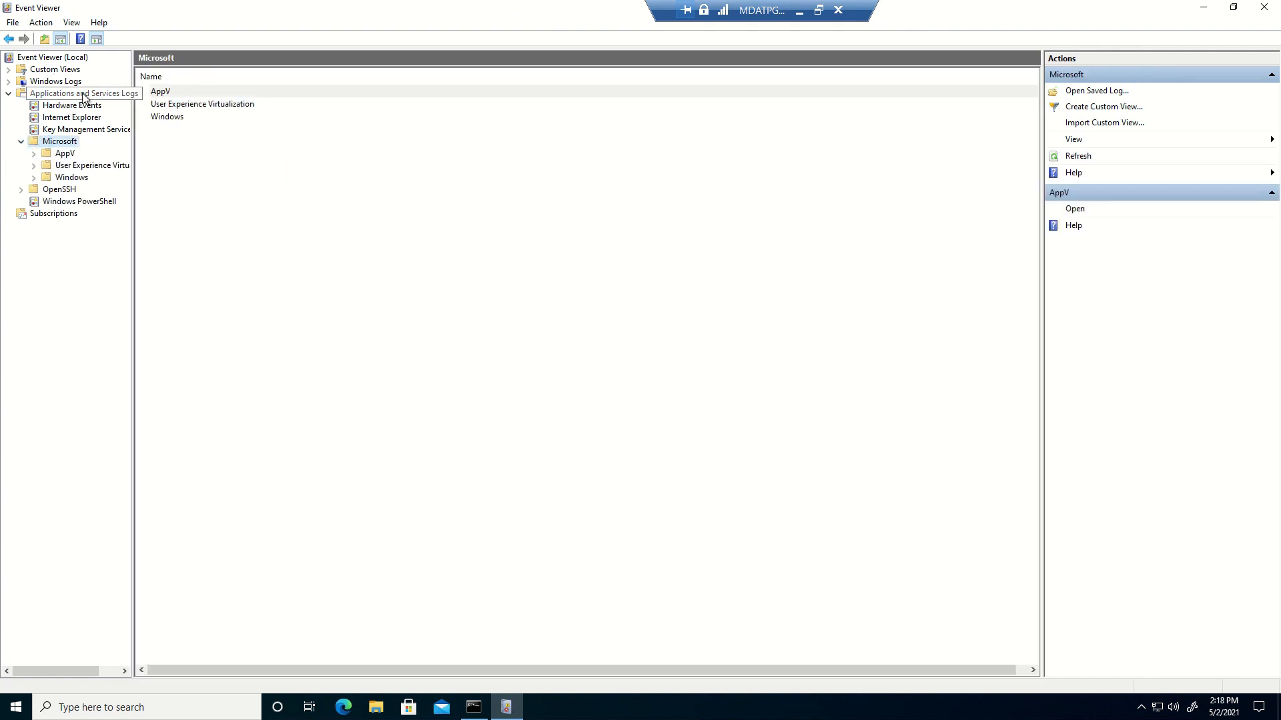
click(34, 177)
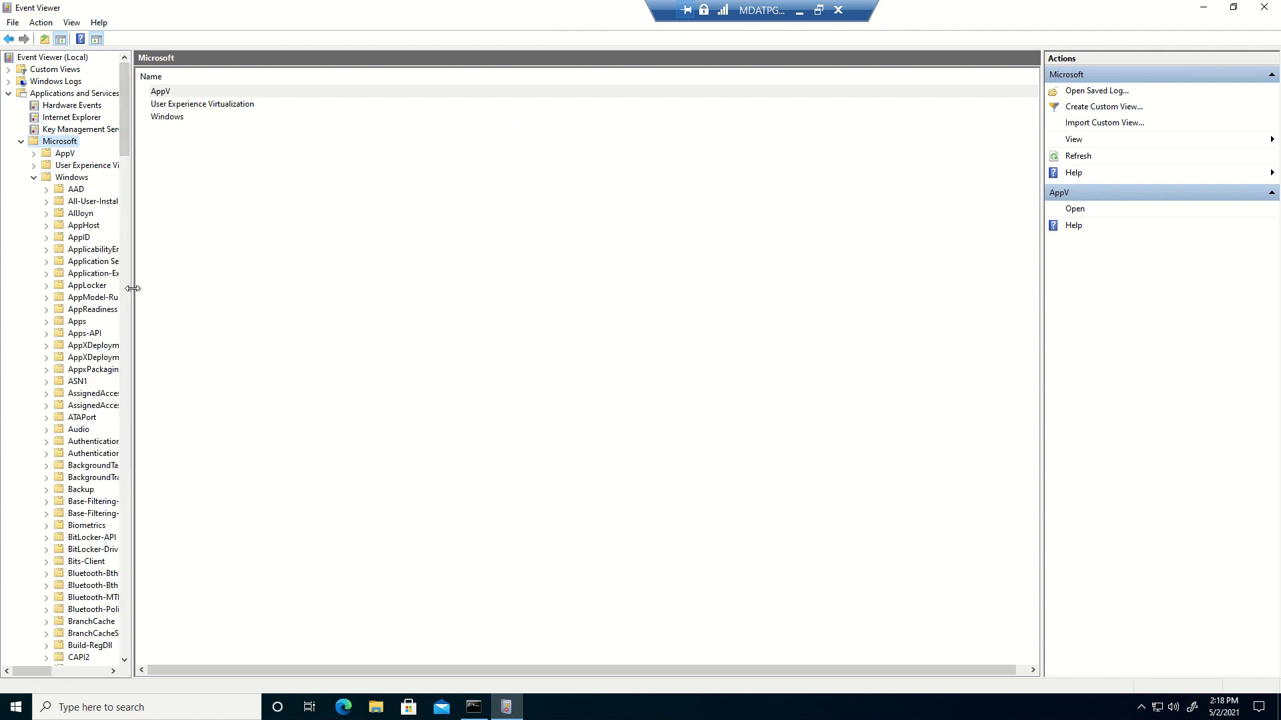
drag(132, 287, 287, 267)
scroll(173, 294, down, 19)
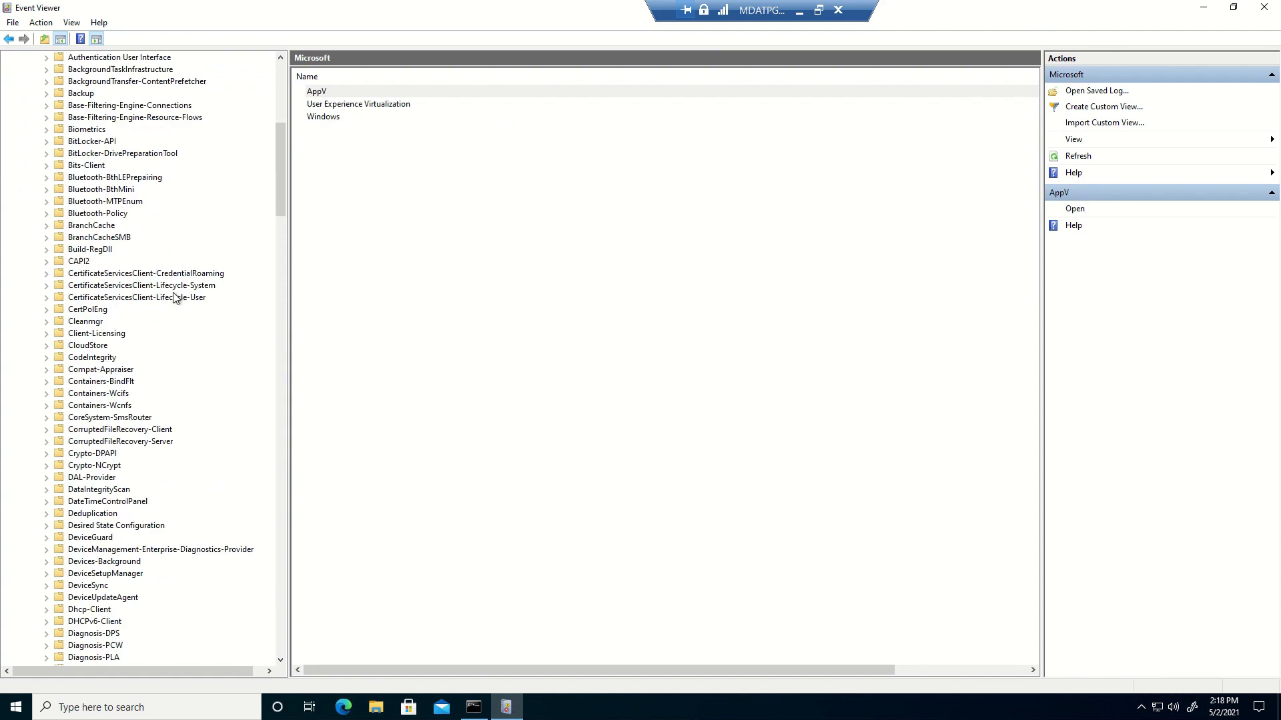
click(151, 263)
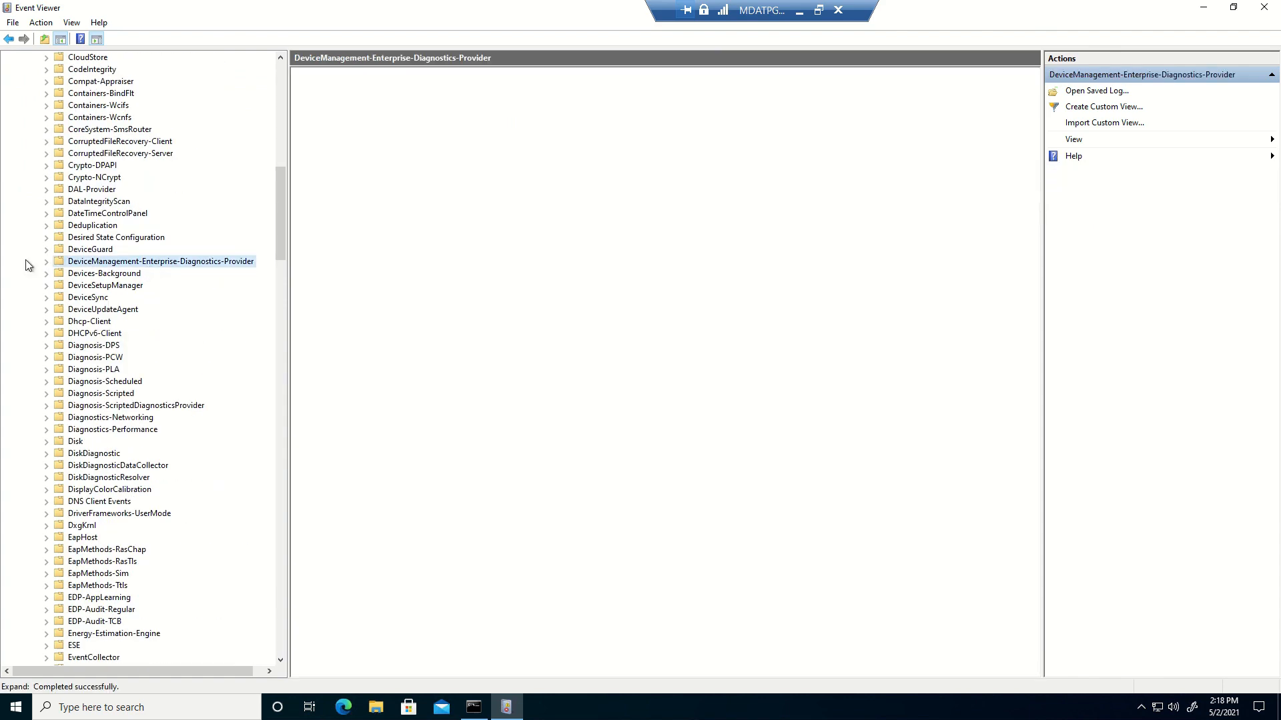
click(46, 262)
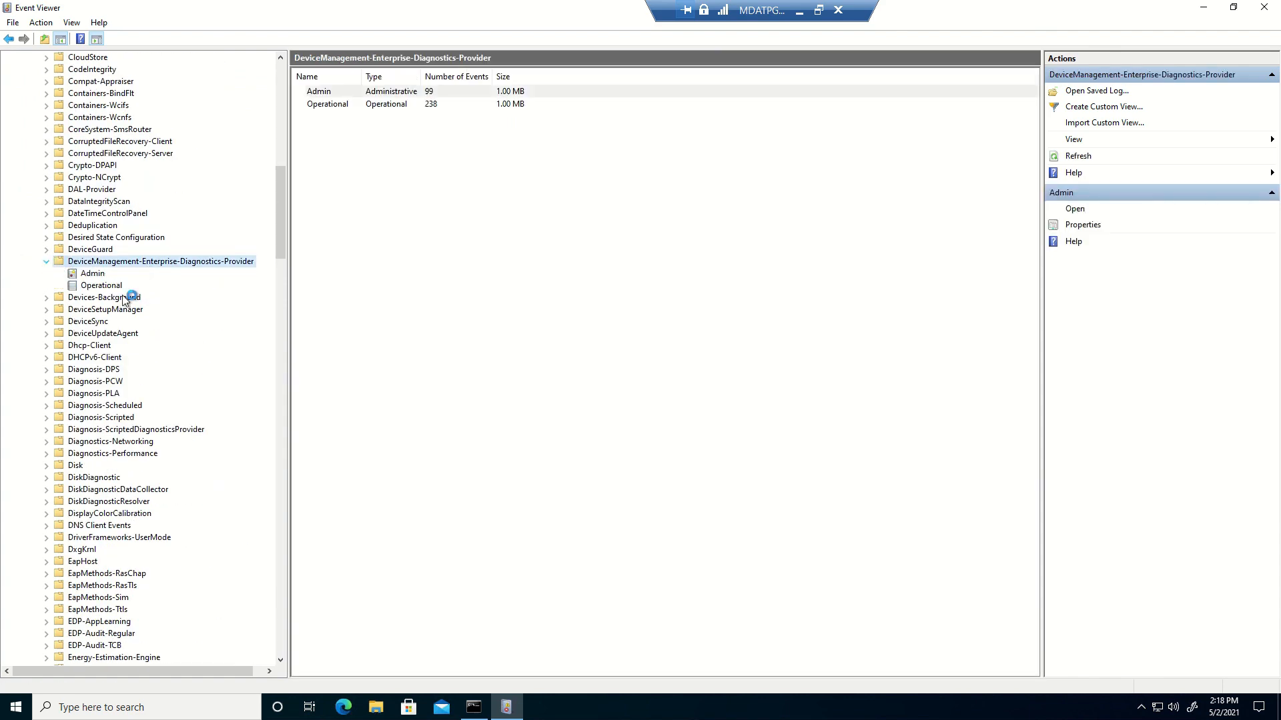
click(88, 275)
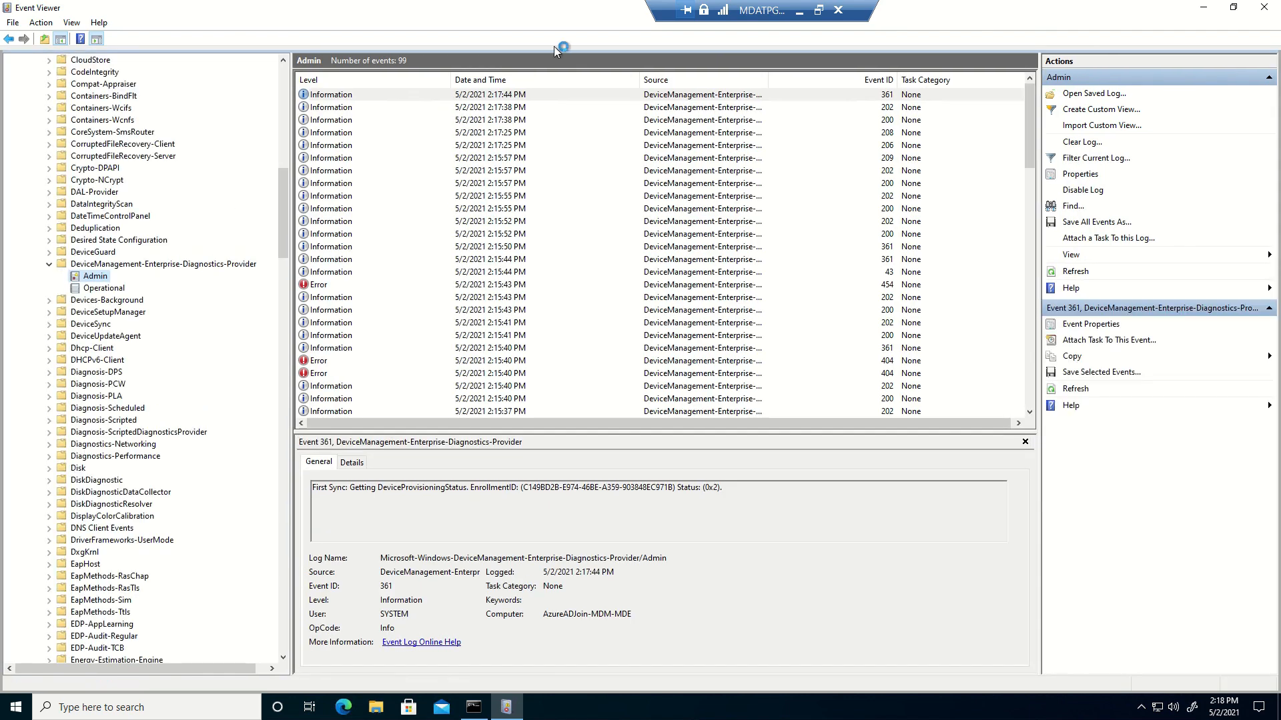
Review the Admin log's Event 202, 361 and 208 entries, then scroll the tree toward SENSE
click(470, 107)
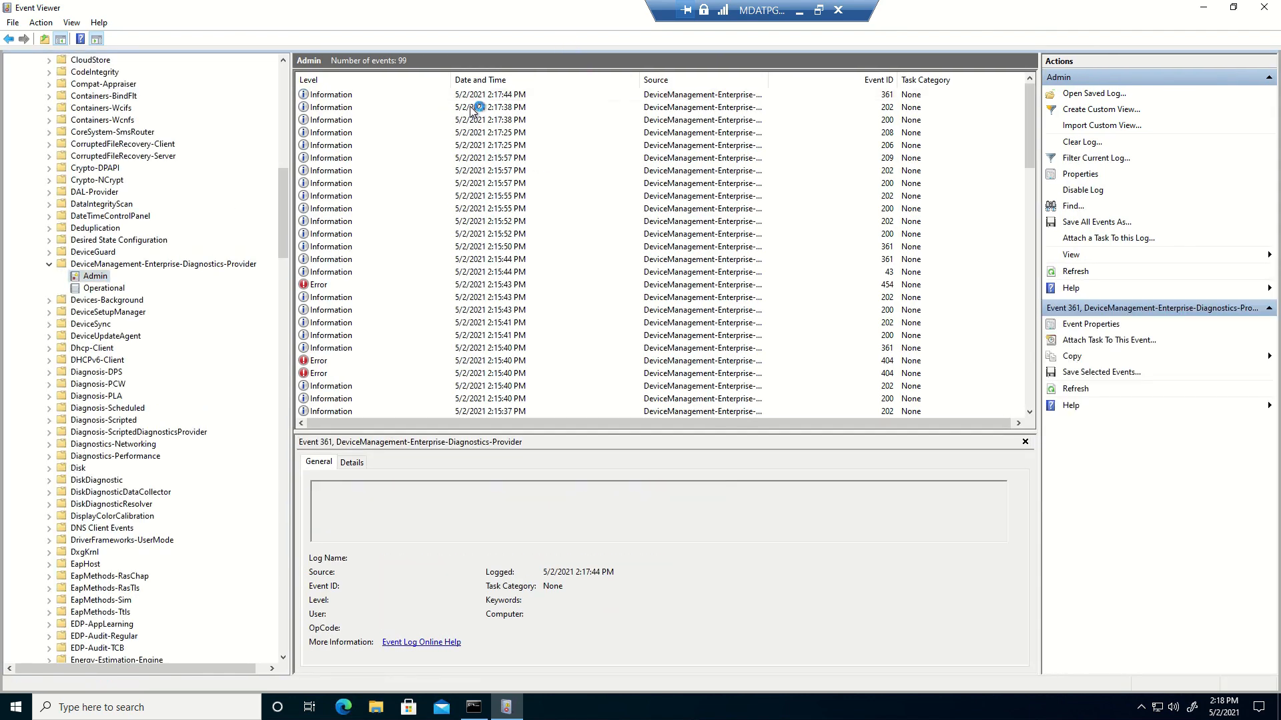
click(426, 196)
click(390, 246)
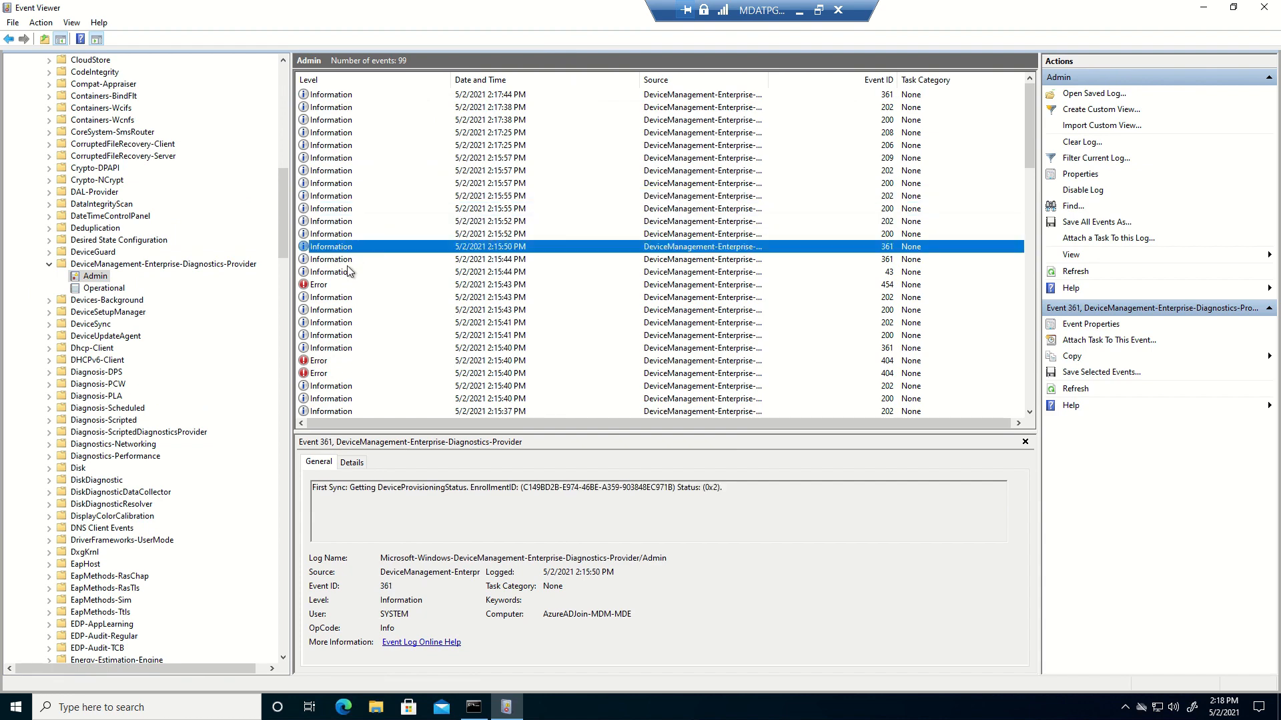
click(344, 260)
key(Up)
key(Up)
key(Up)
key(Up)
key(Up)
key(Up)
key(Up)
key(Up)
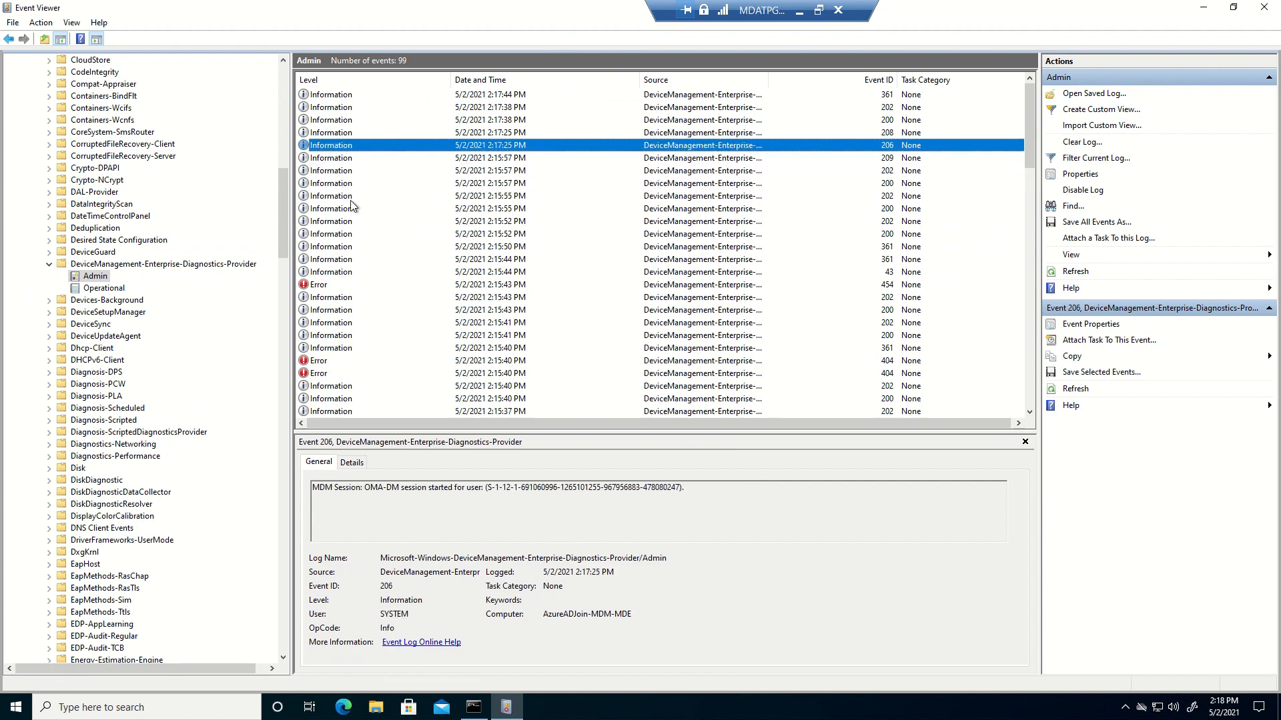
key(Up)
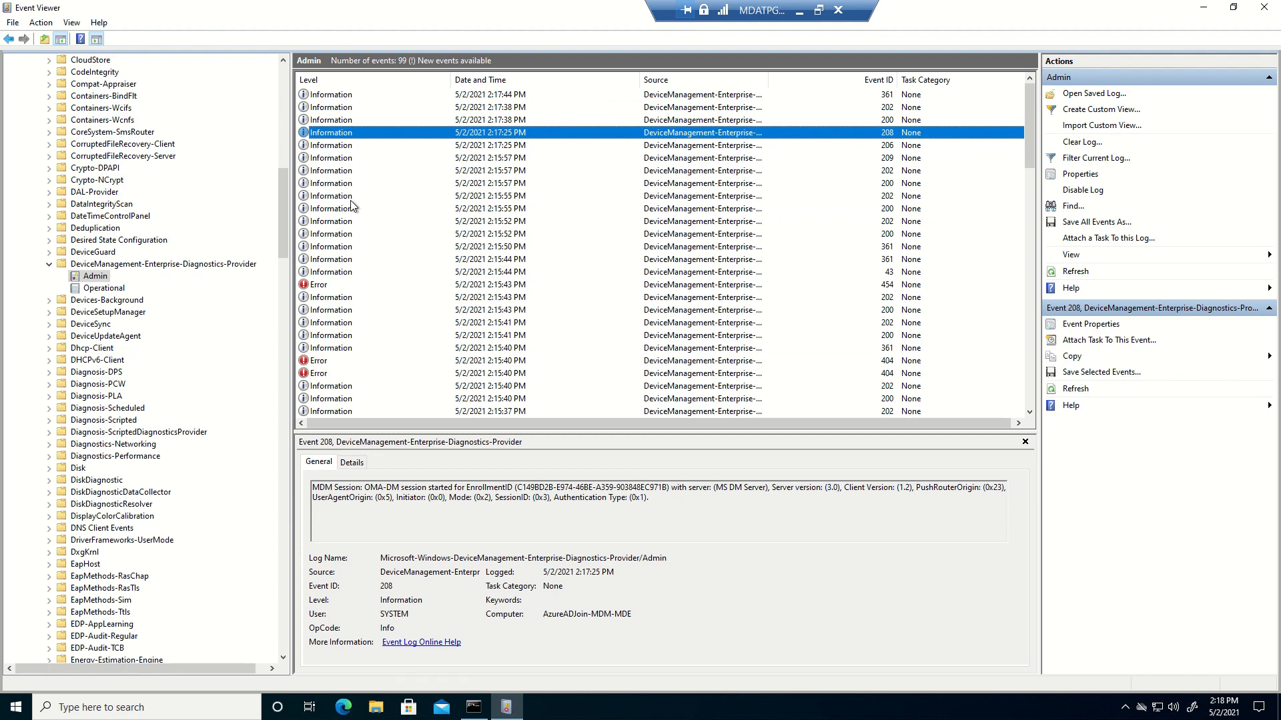
key(Up)
key(Up)
key(Up)
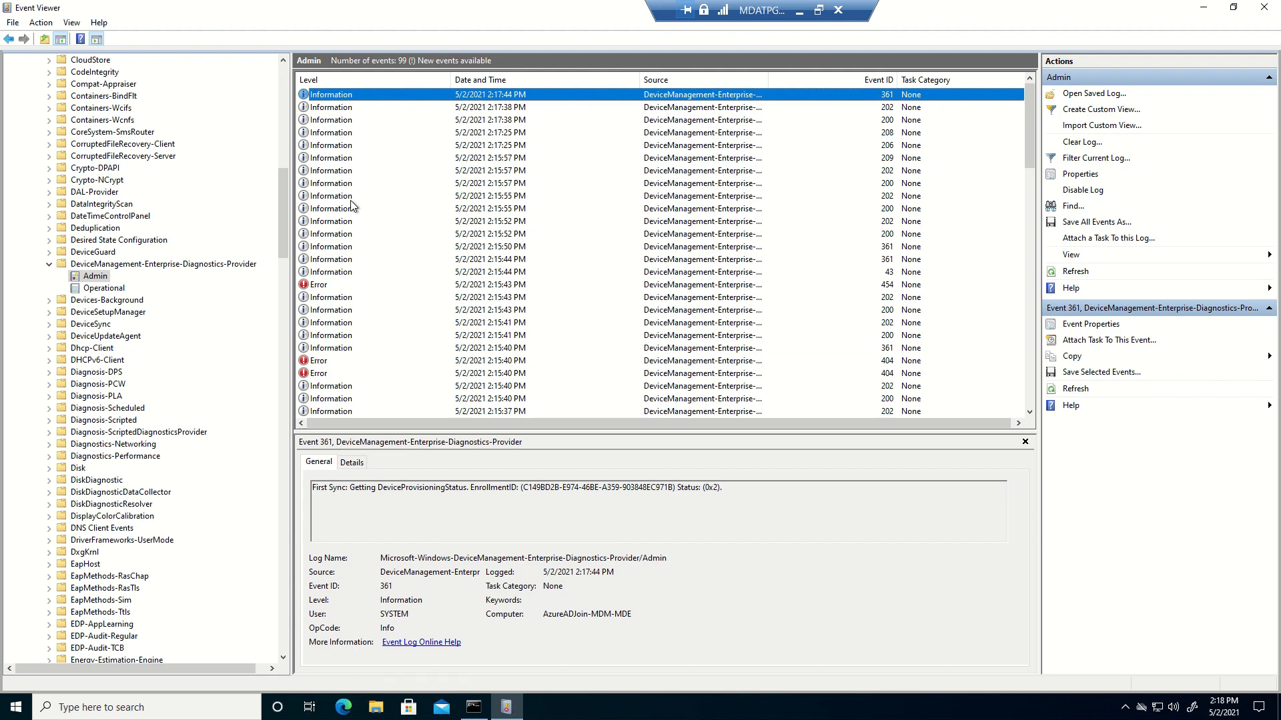
scroll(130, 377, down, 10)
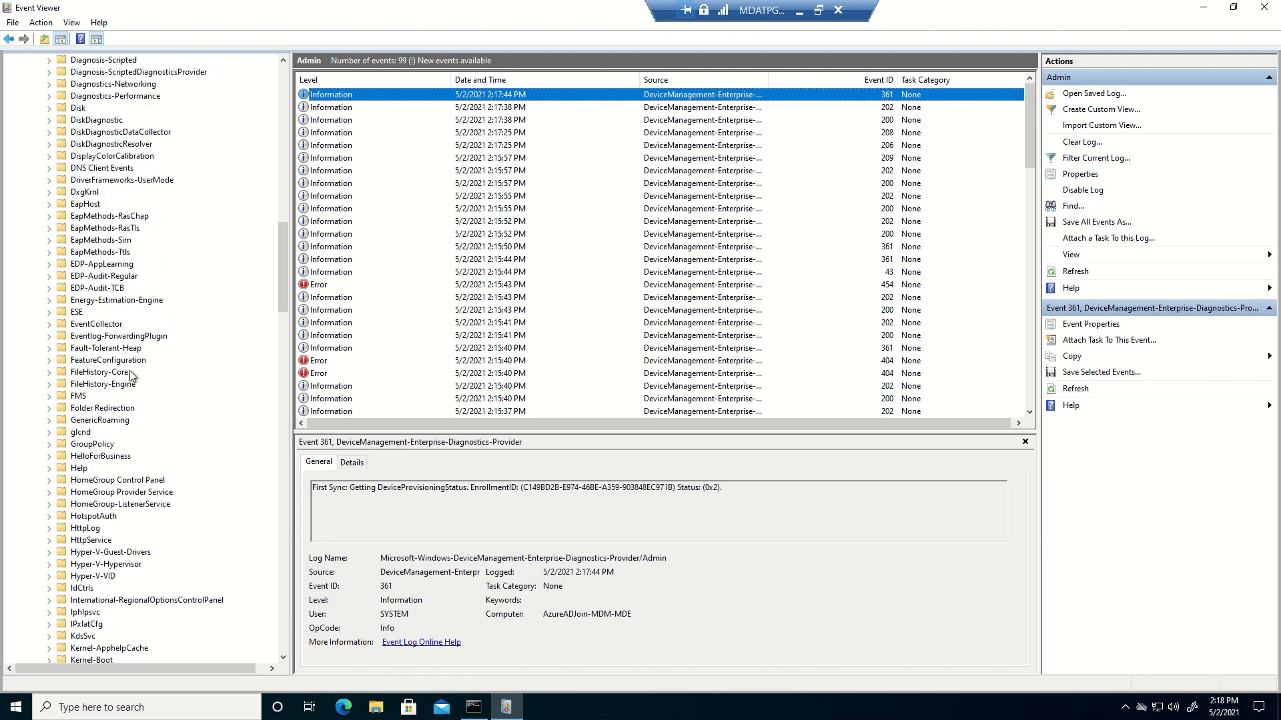
scroll(130, 375, down, 20)
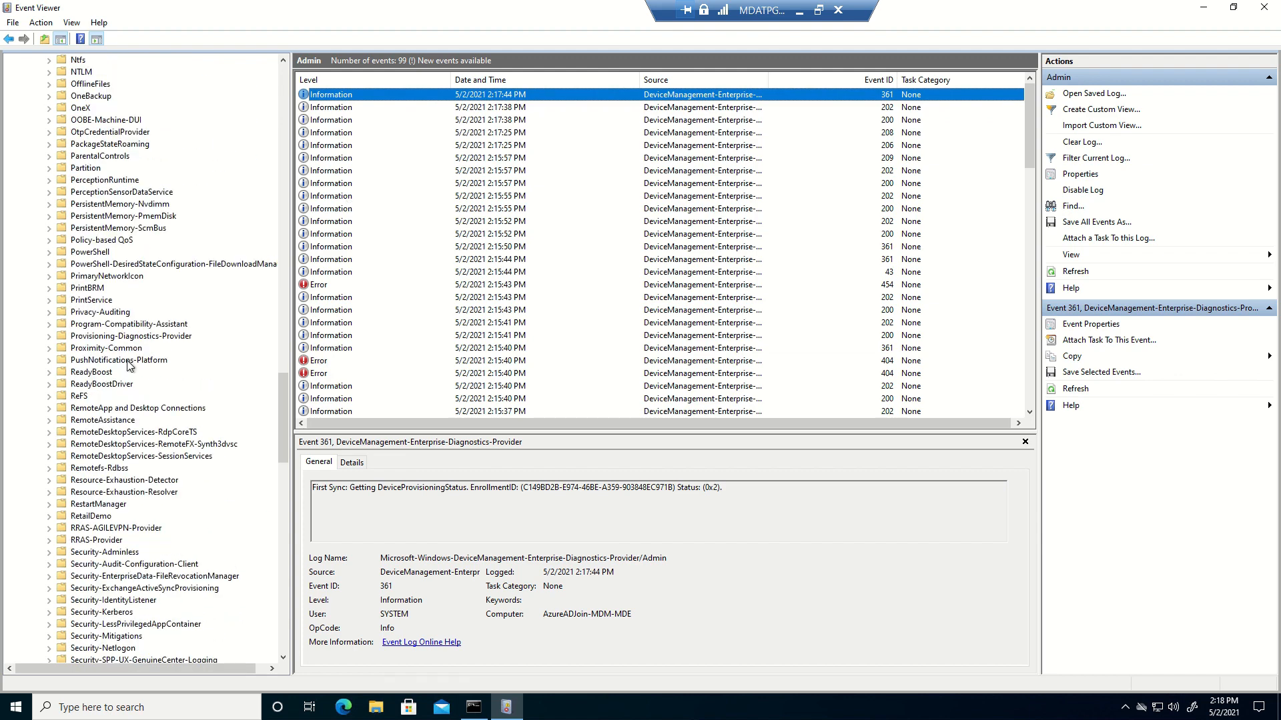
scroll(129, 367, down, 16)
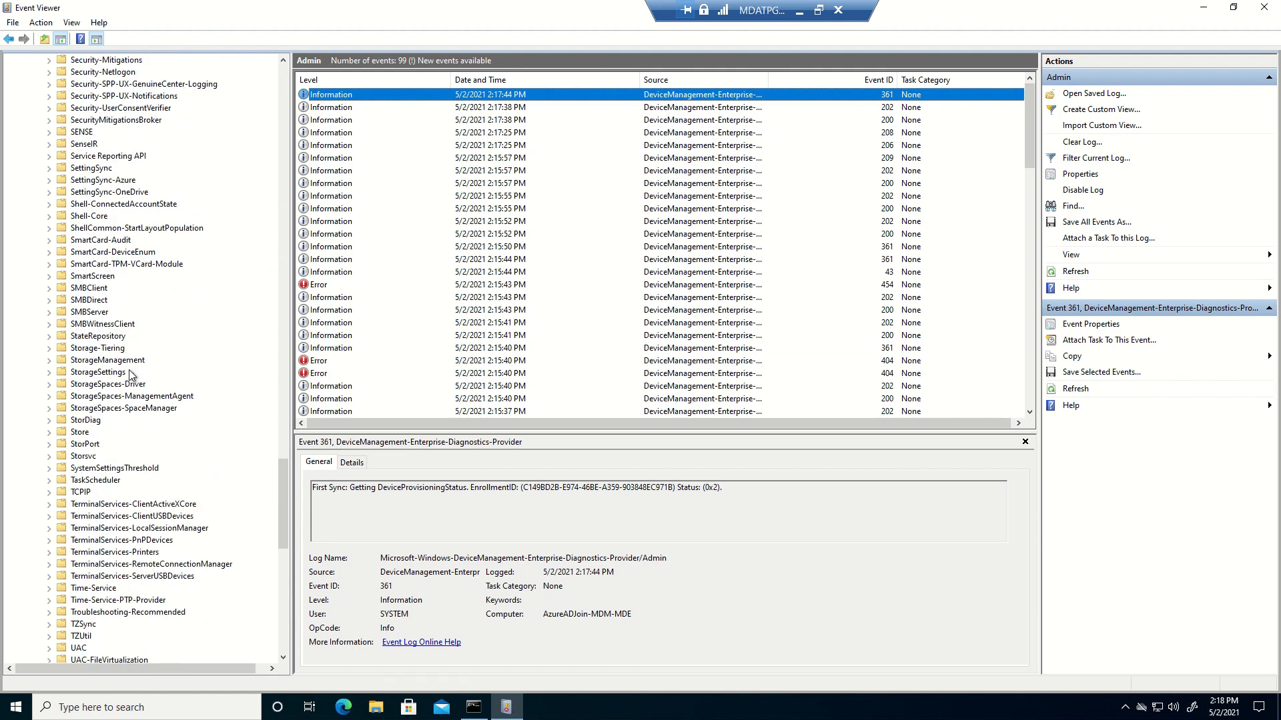
scroll(129, 369, up, 2)
Expand SENSE and open its Operational log with 71 events
click(57, 206)
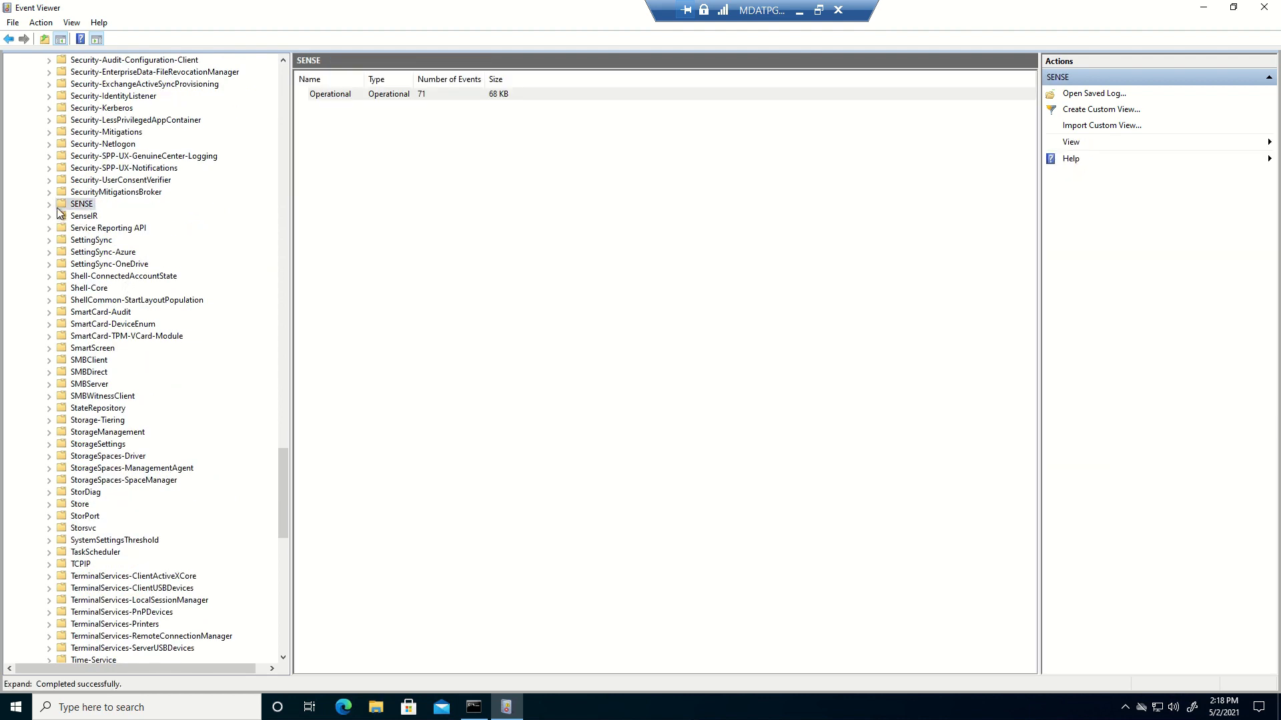
click(49, 205)
click(104, 216)
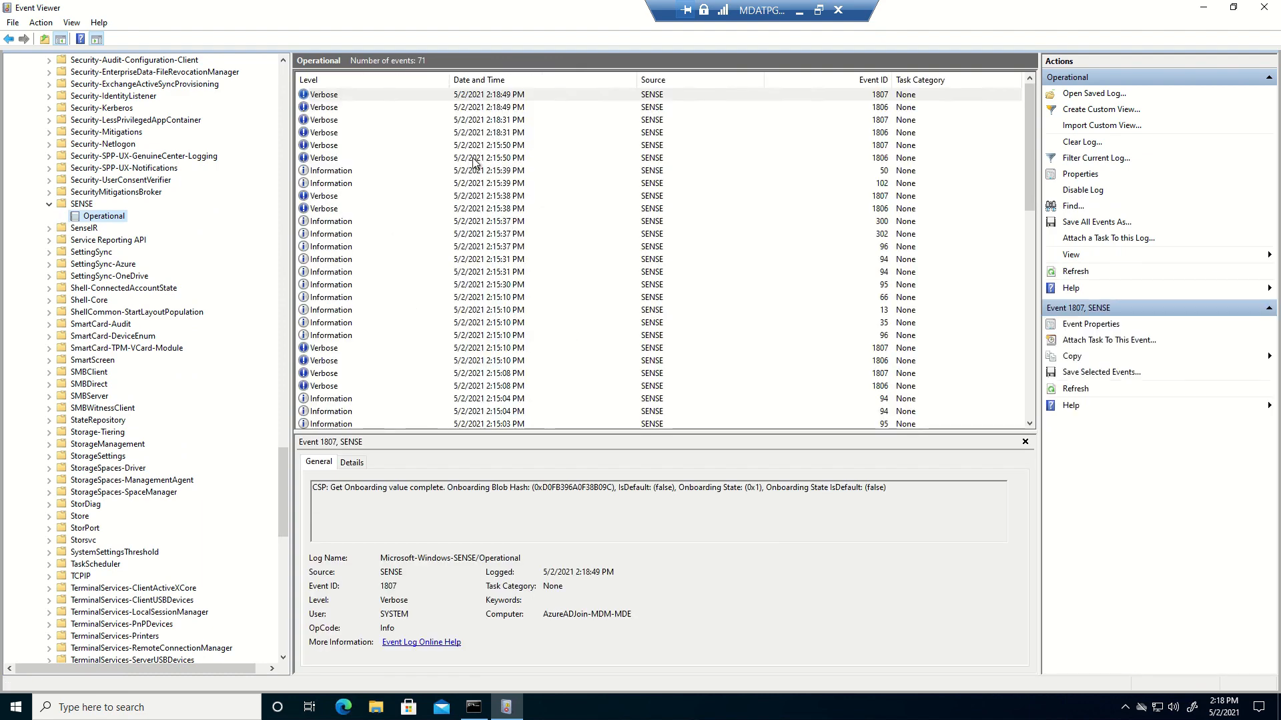
Read the SENSE events 1806, 94, 302 and 96 for onboarding and sensor details
click(337, 133)
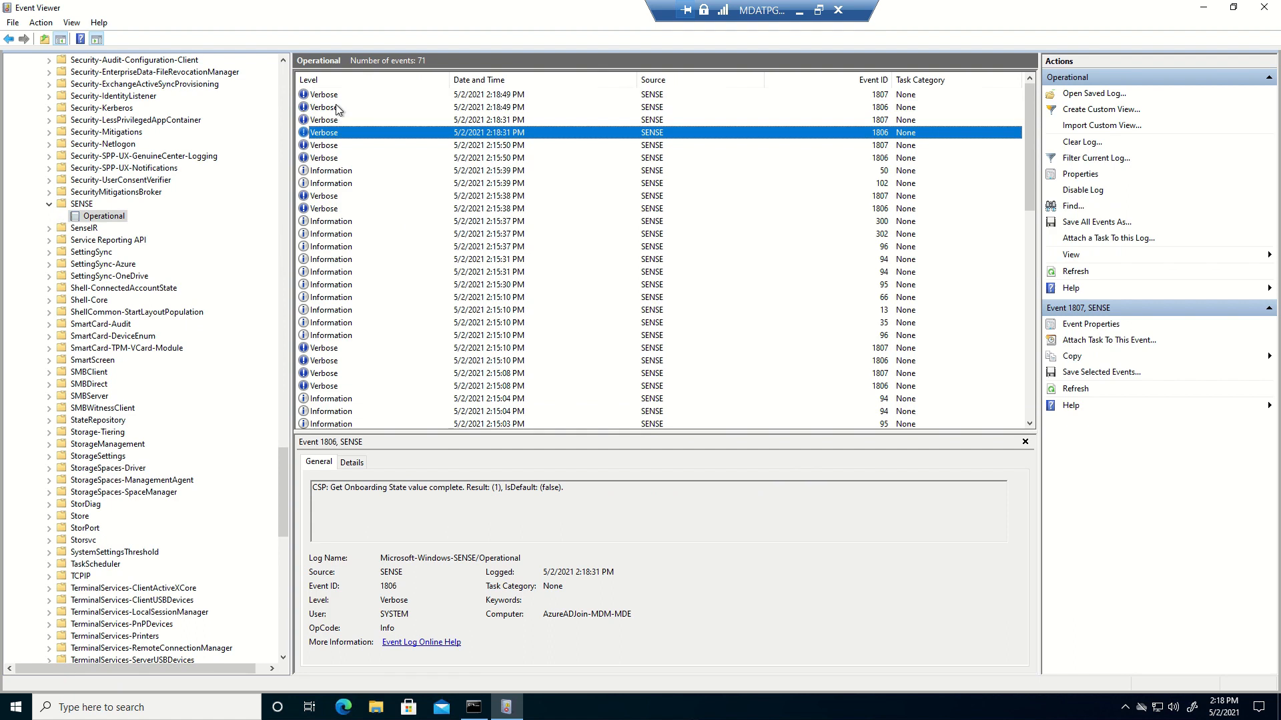
click(339, 141)
click(324, 260)
click(328, 235)
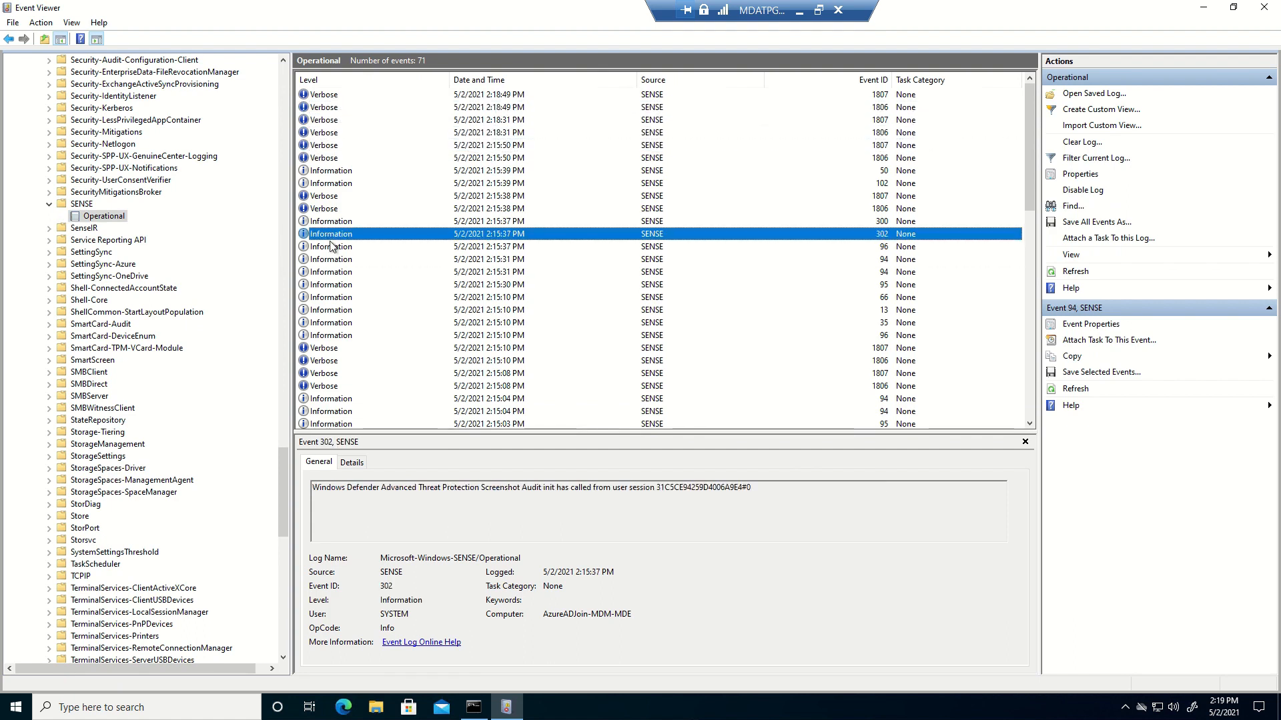
click(331, 246)
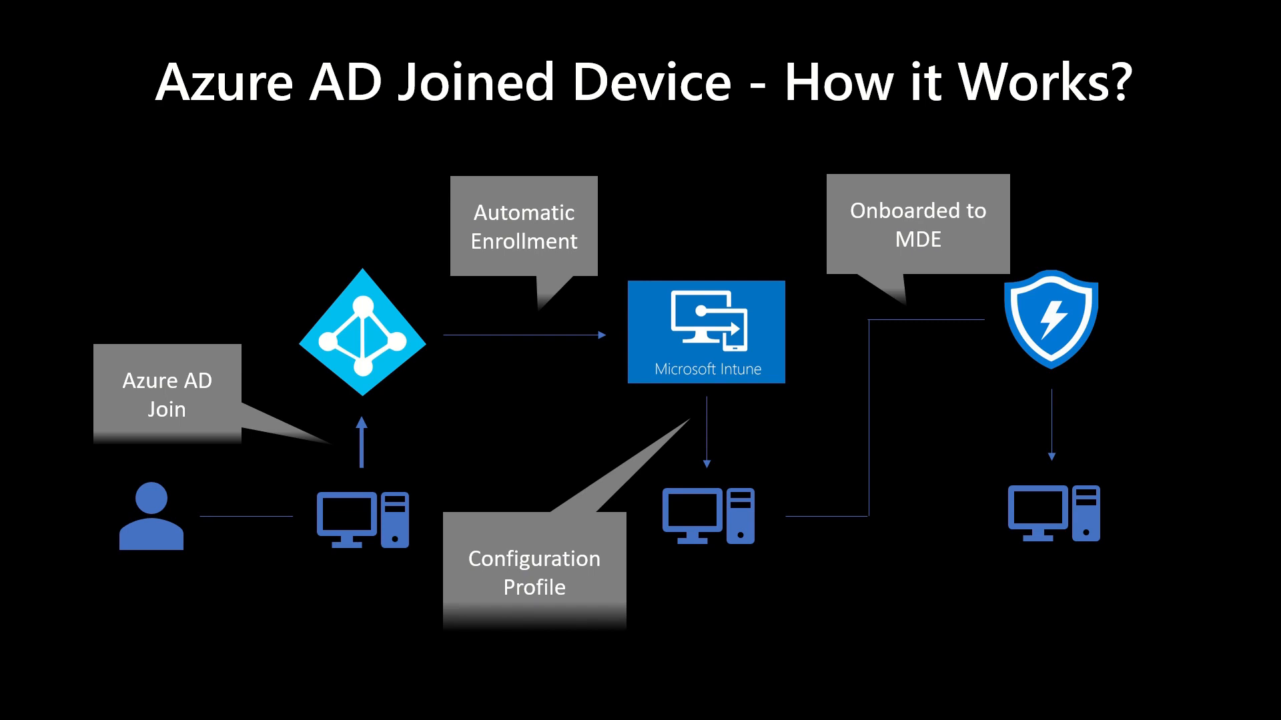
Advance the slideshow to the 'MDM Enrollment - How it Works?' slide
key(Right)
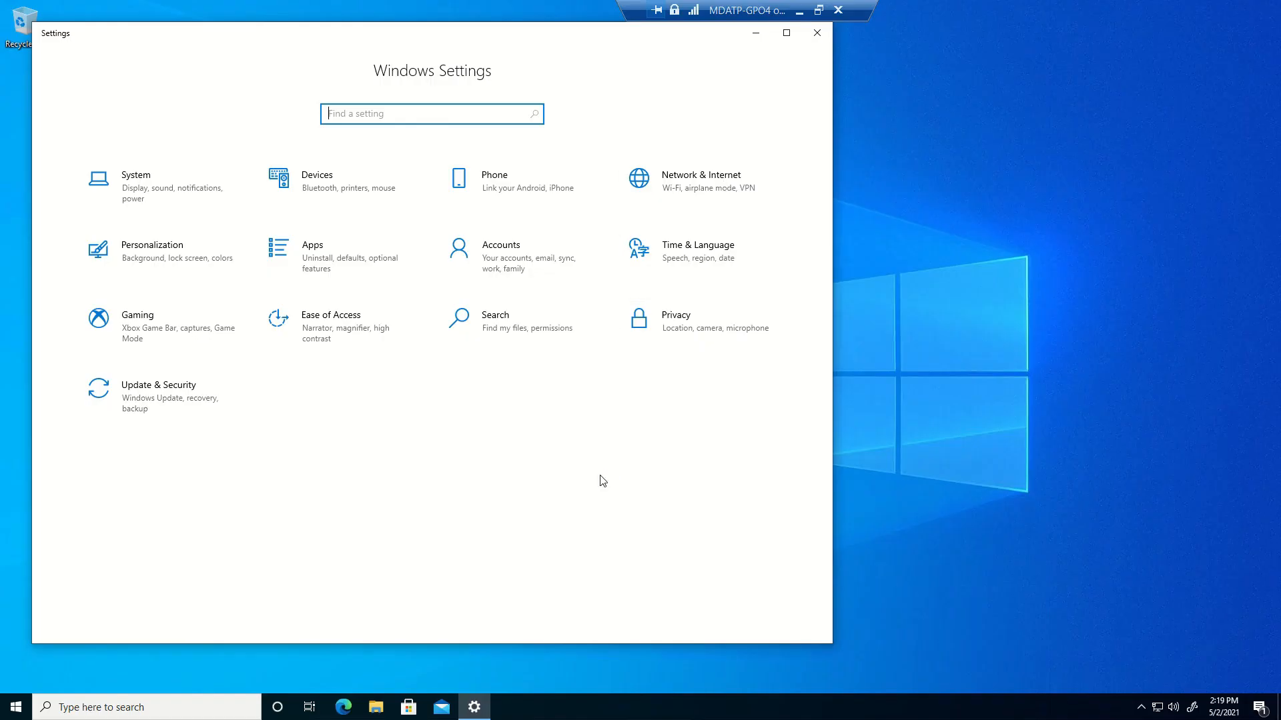
Launch Command Prompt from Run with cmd
key(super+r)
text(cmd)
key(BackSpace)
key(BackSpace)
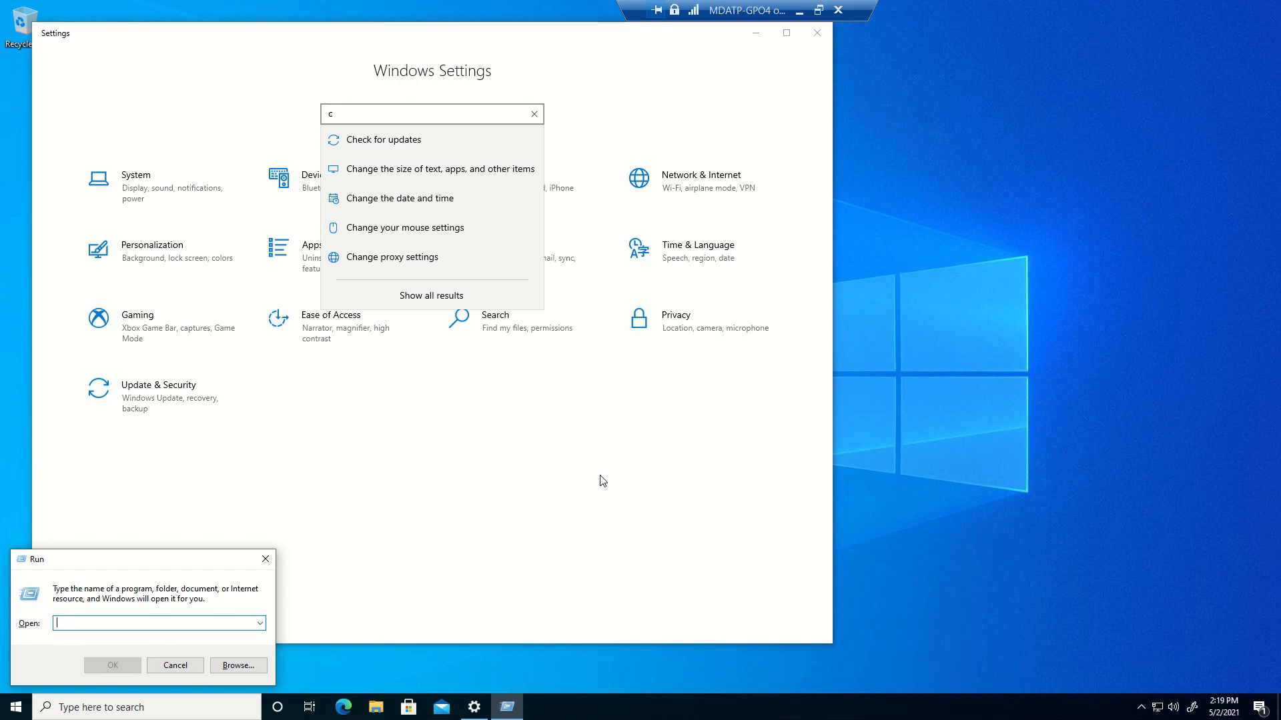
text(cmd)
key(Return)
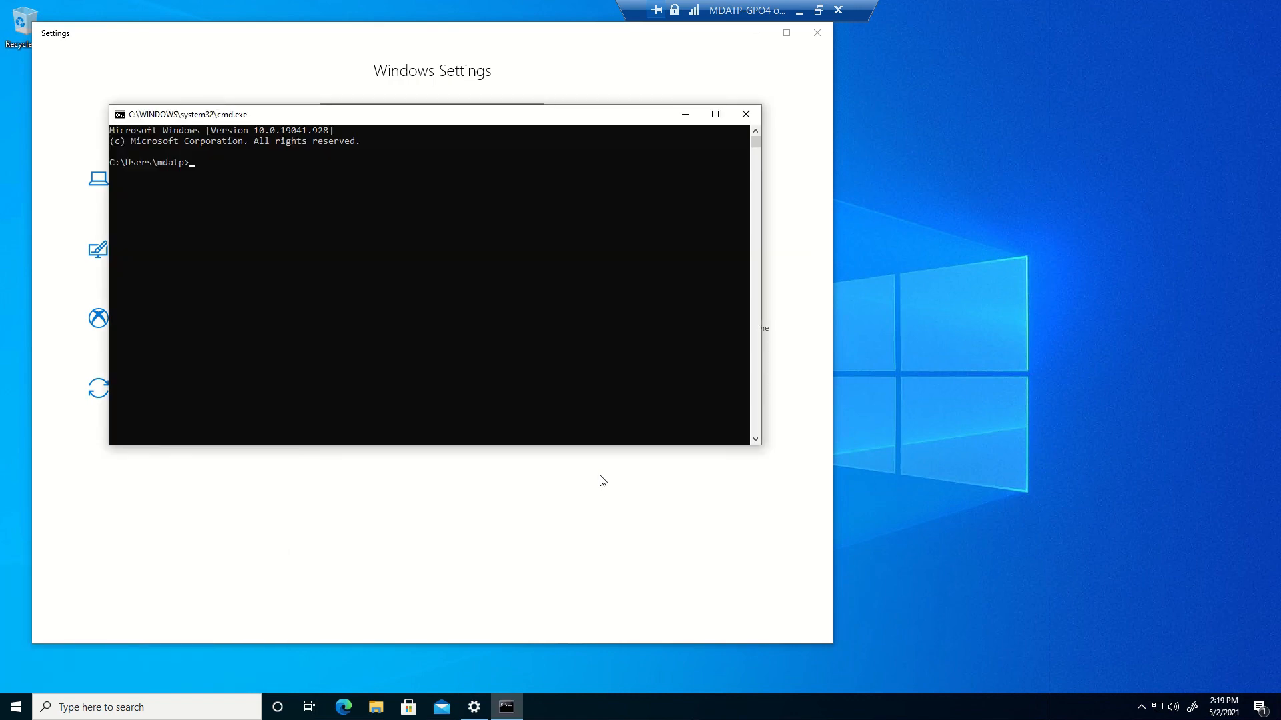
Run hostname to confirm the device name MDM-MDE, then return to Windows Settings
text(hostnmae)
key(BackSpace)
key(BackSpace)
key(BackSpace)
text(ame)
key(Return)
click(133, 175)
drag(132, 174, 141, 186)
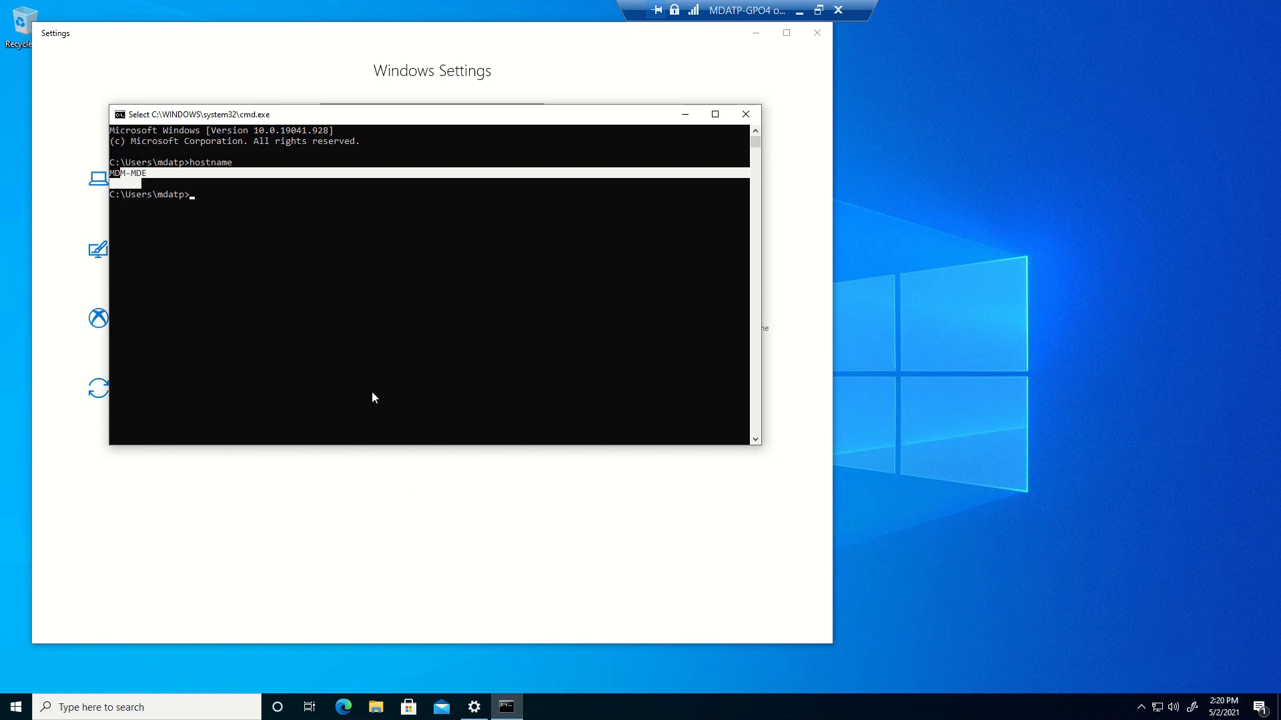
click(372, 398)
click(310, 529)
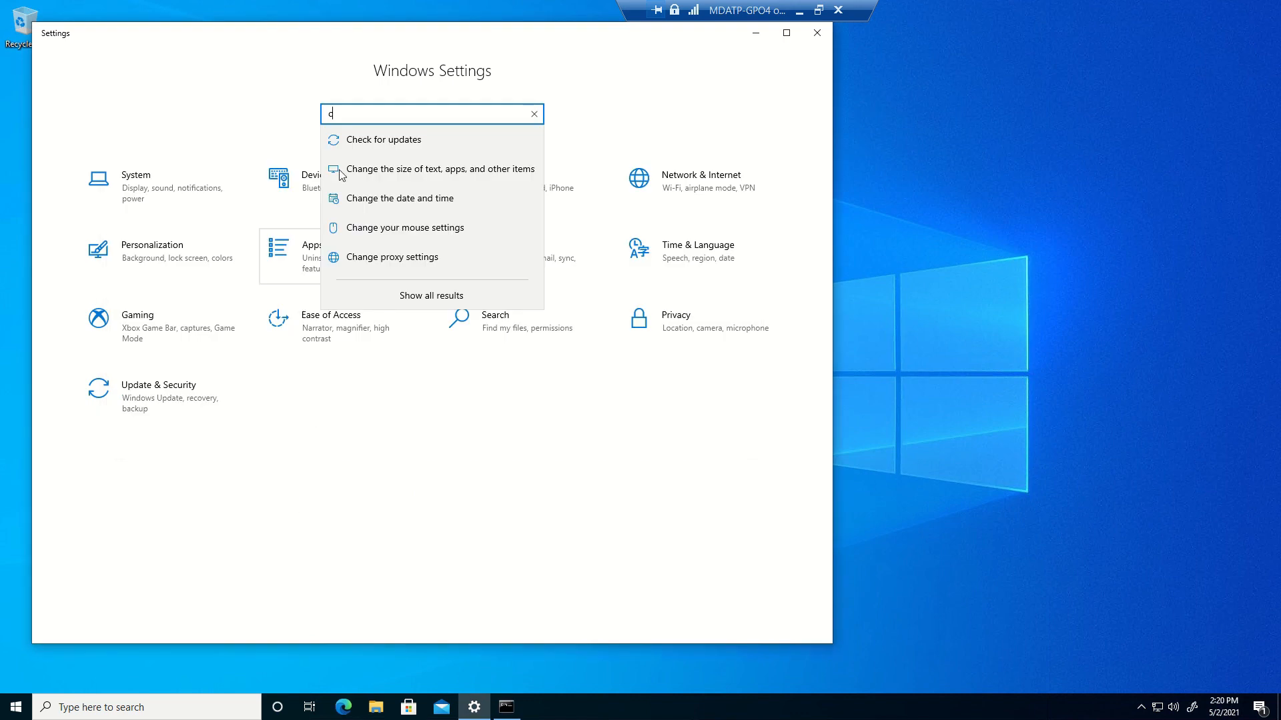
Clear the search, maximize Settings, and start Connect under Accounts > Access work or school
key(BackSpace)
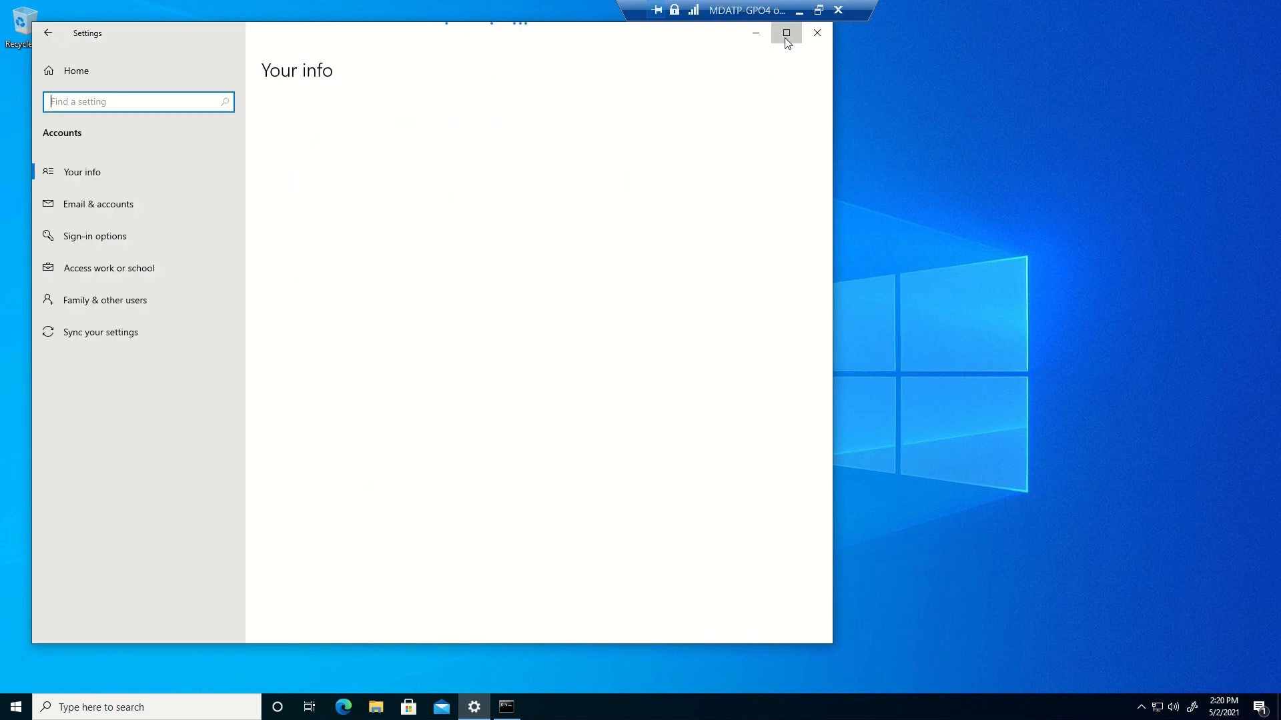
click(787, 34)
click(106, 251)
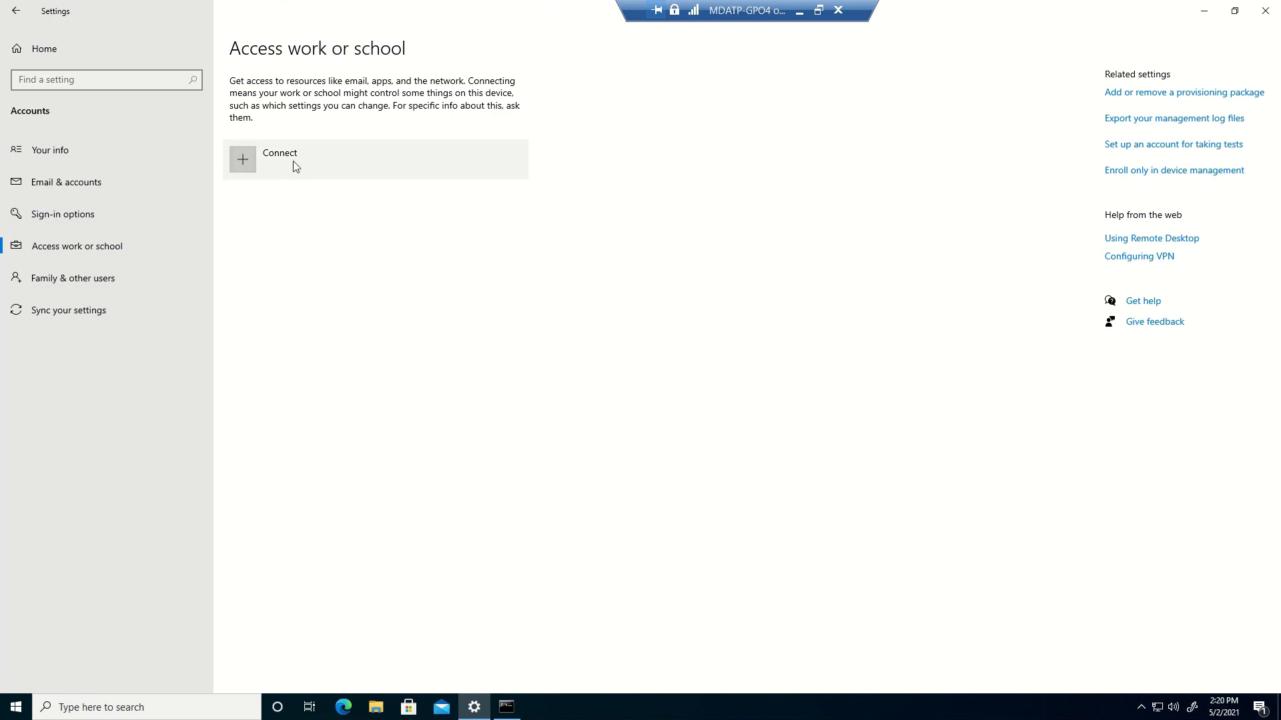
click(1134, 176)
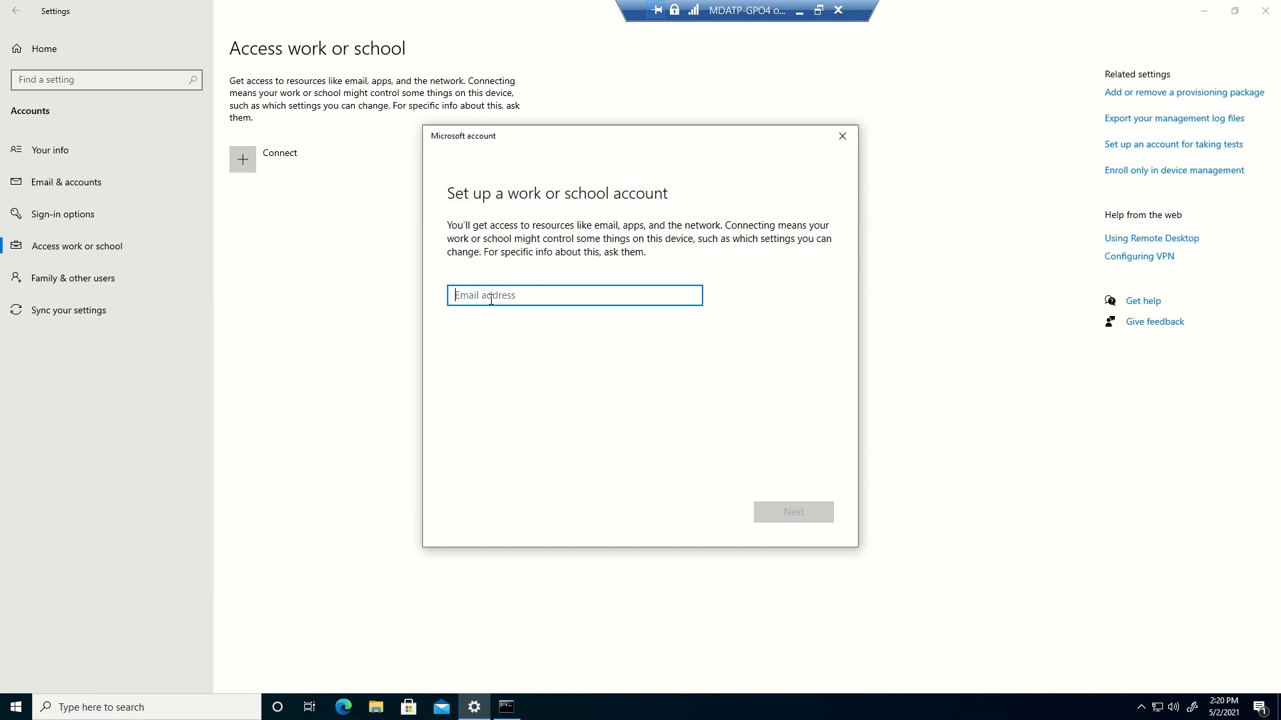
Sign in with the work account's email address and password
text(rish)
key(BackSpace)
key(BackSpace)
key(BackSpace)
key(BackSpace)
key(Return)
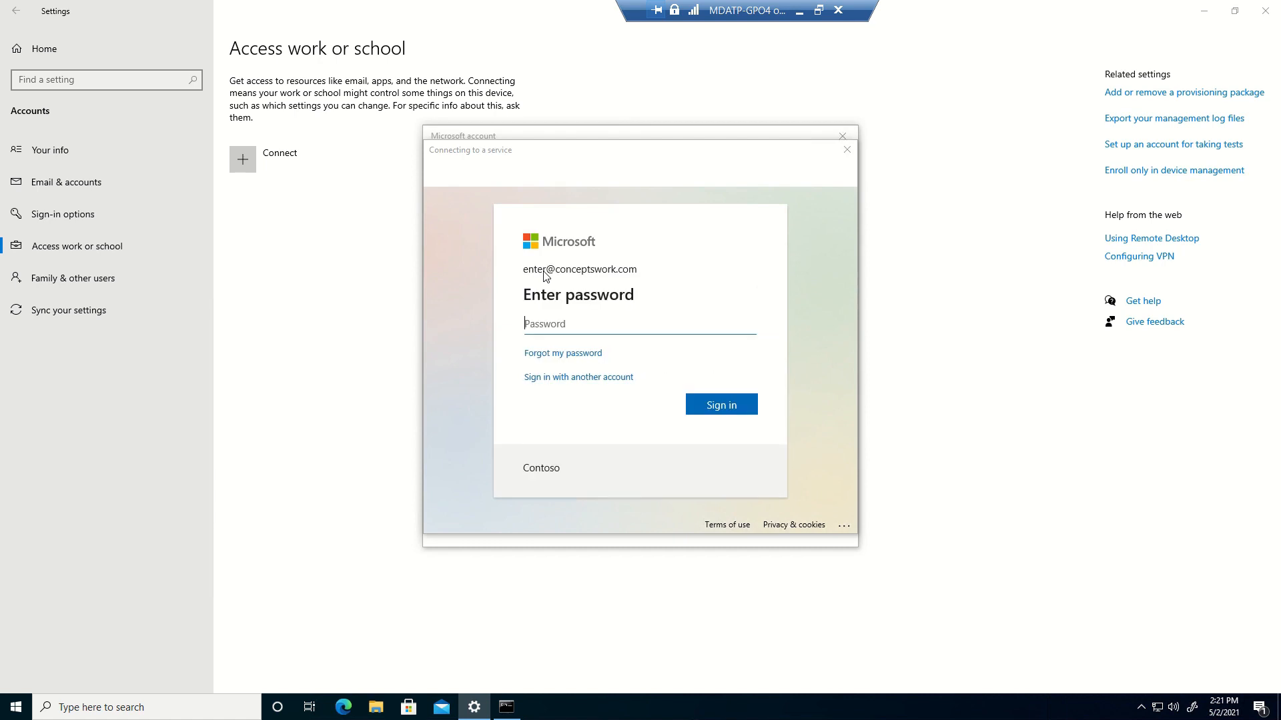
text(**************)
key(Return)
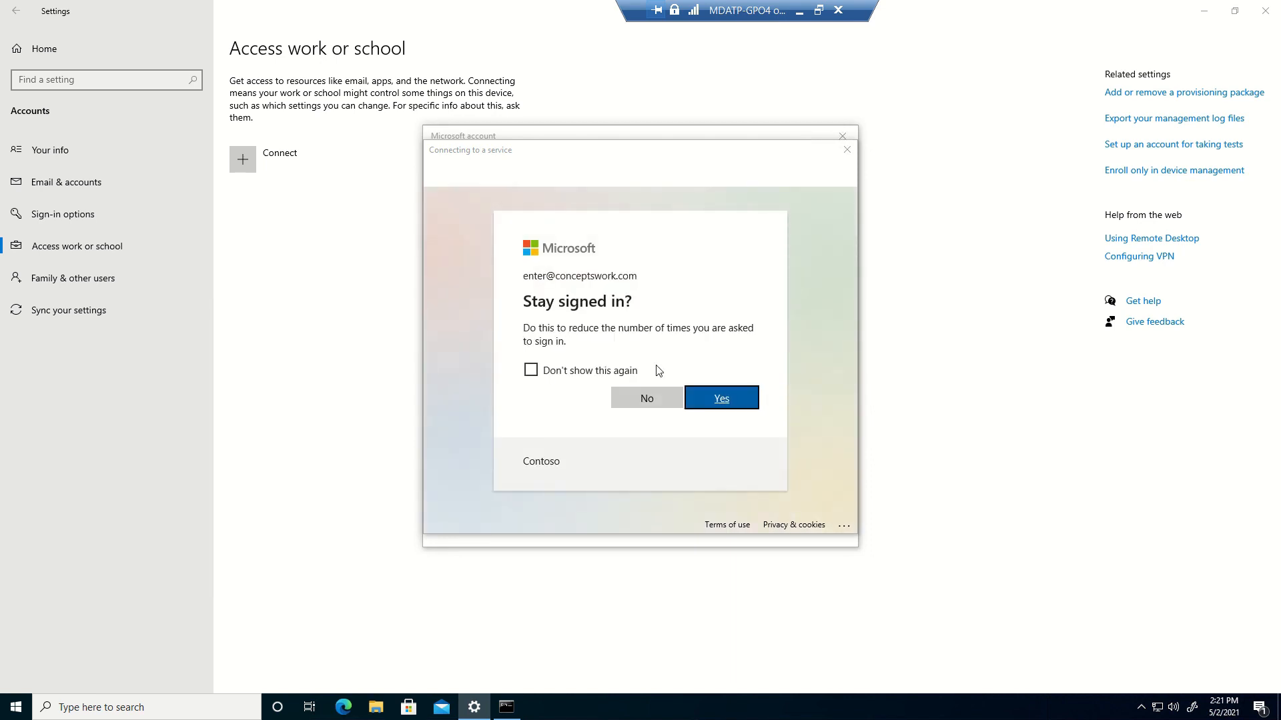
Choose to stay signed in, dismiss the setup notice, and expand the Conceptswork MDM connection
click(732, 402)
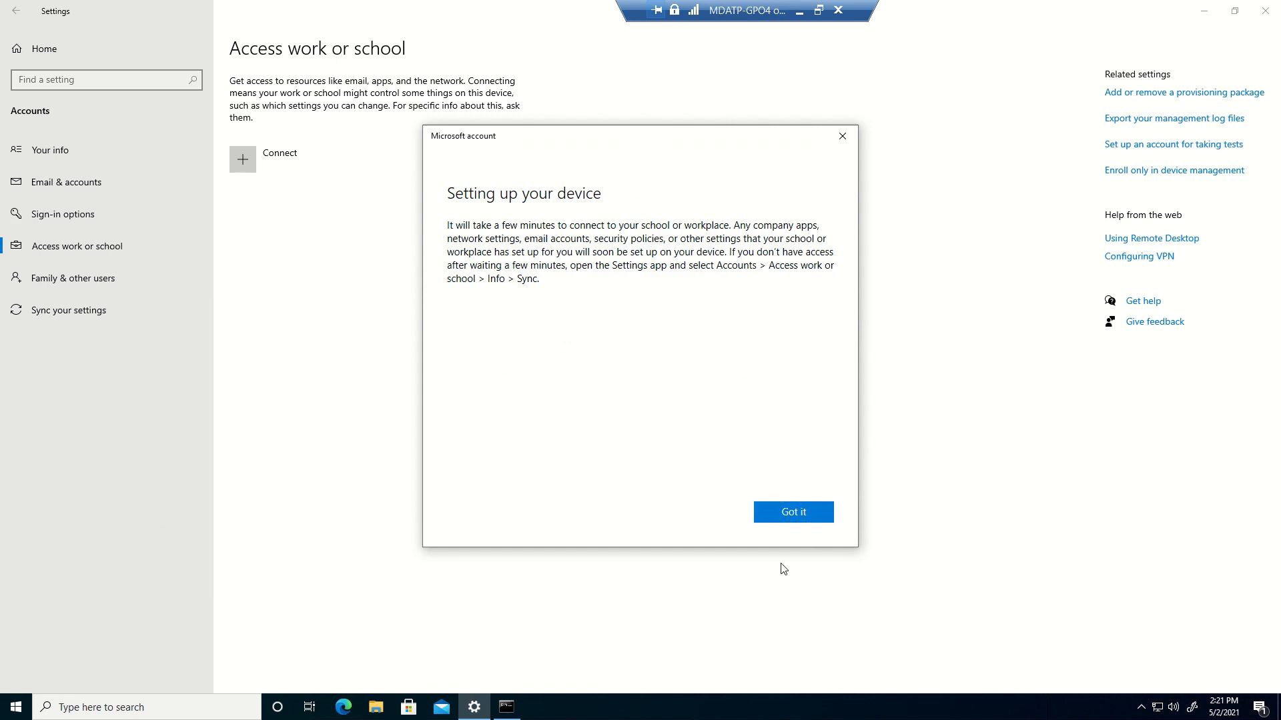
click(777, 514)
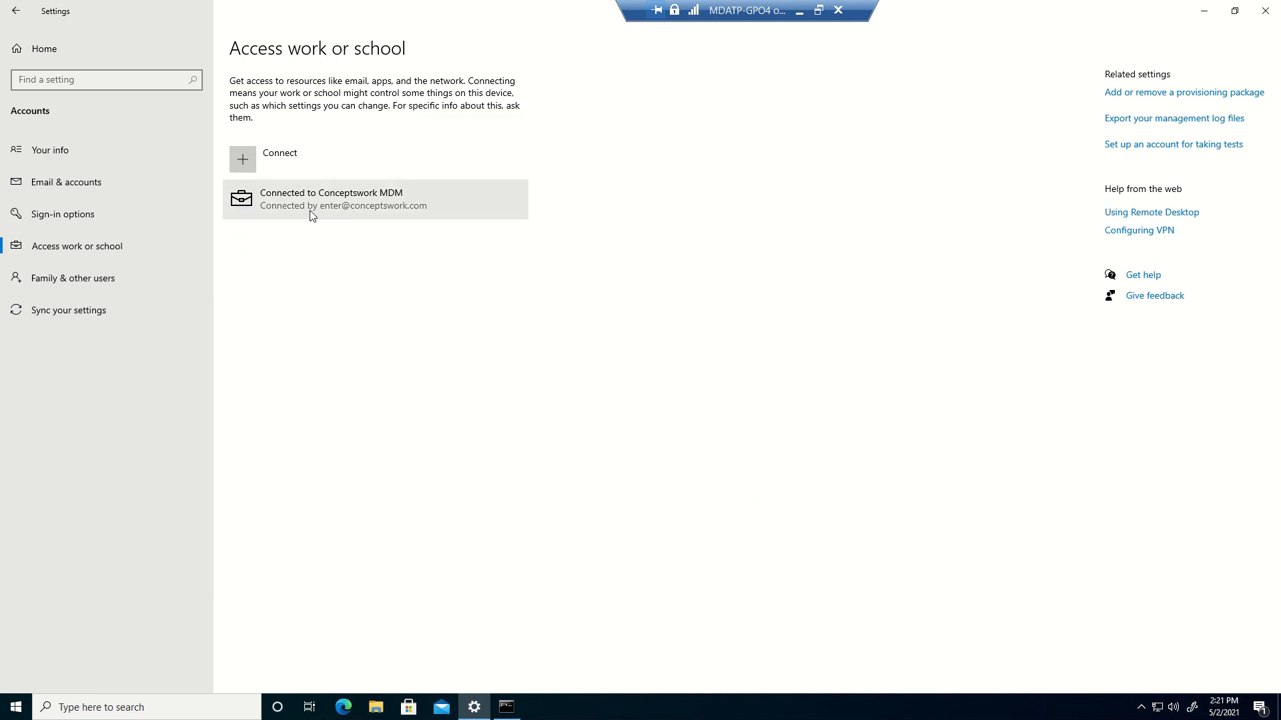
click(339, 213)
Open the Conceptswork connection info, then refresh Endpoint Manager's list showing AzureADJoin-MDM-MDE compliant
click(417, 242)
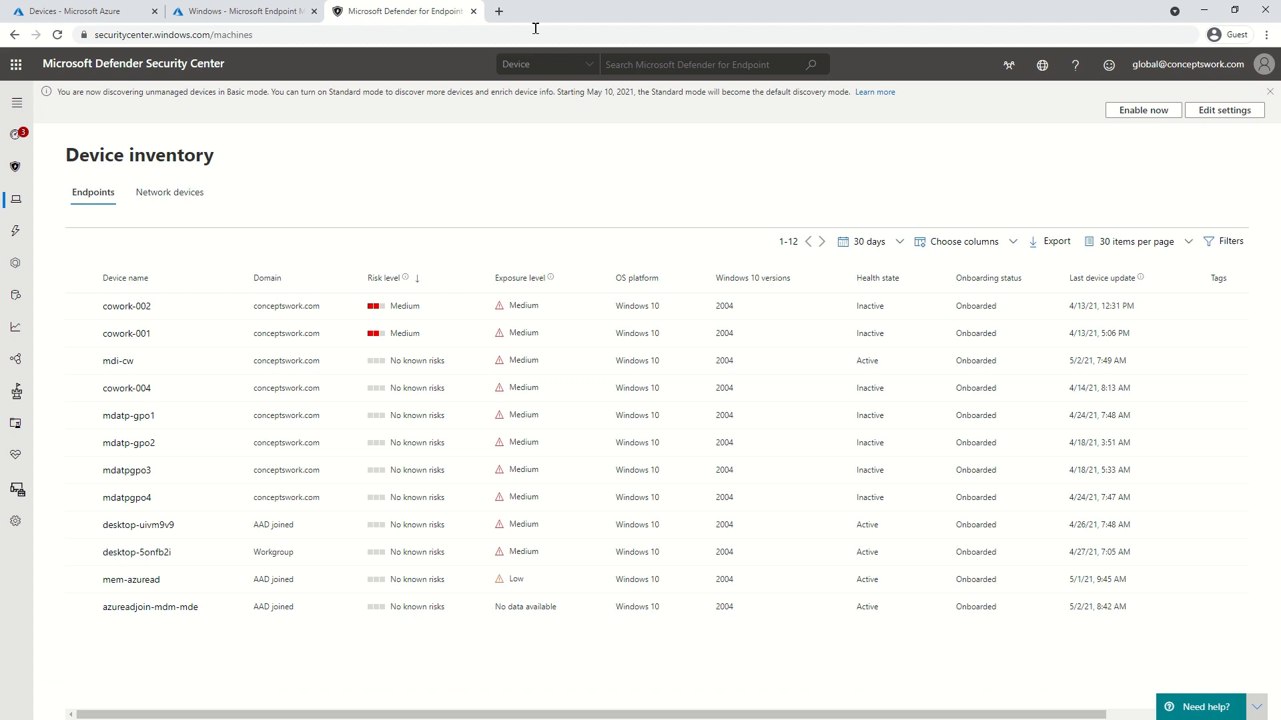
click(253, 10)
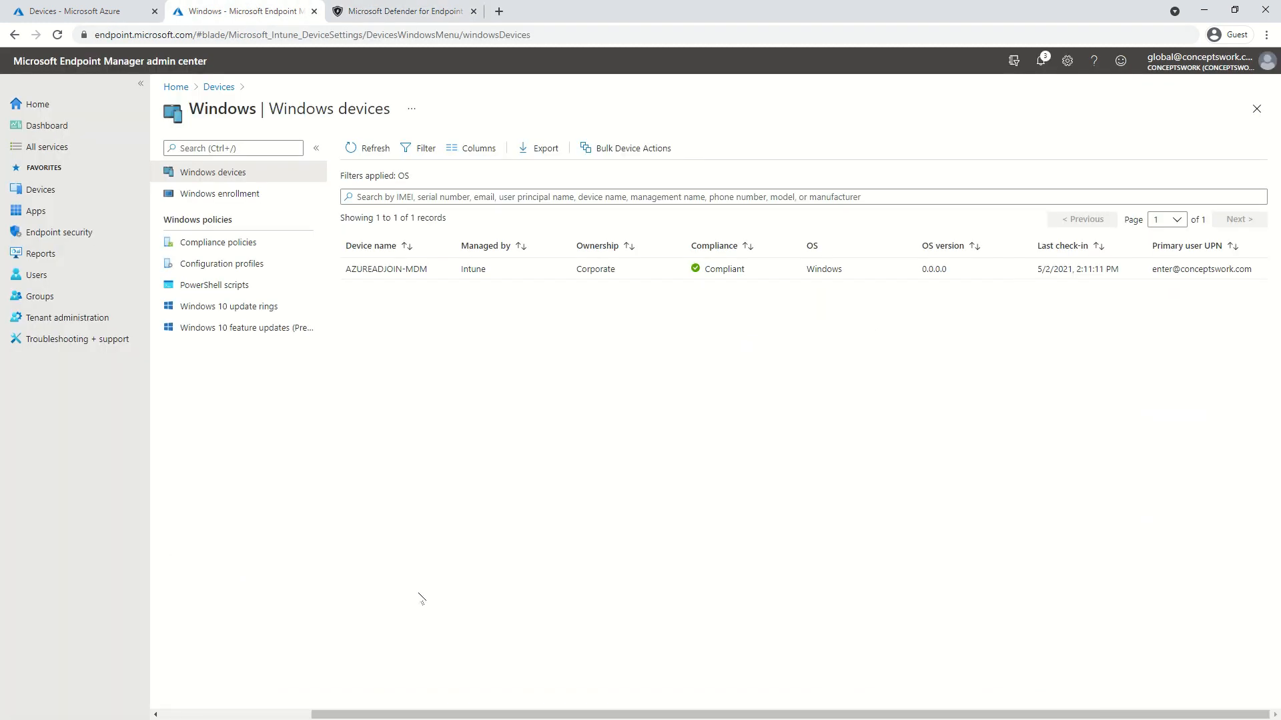
click(373, 149)
key(alt+Tab)
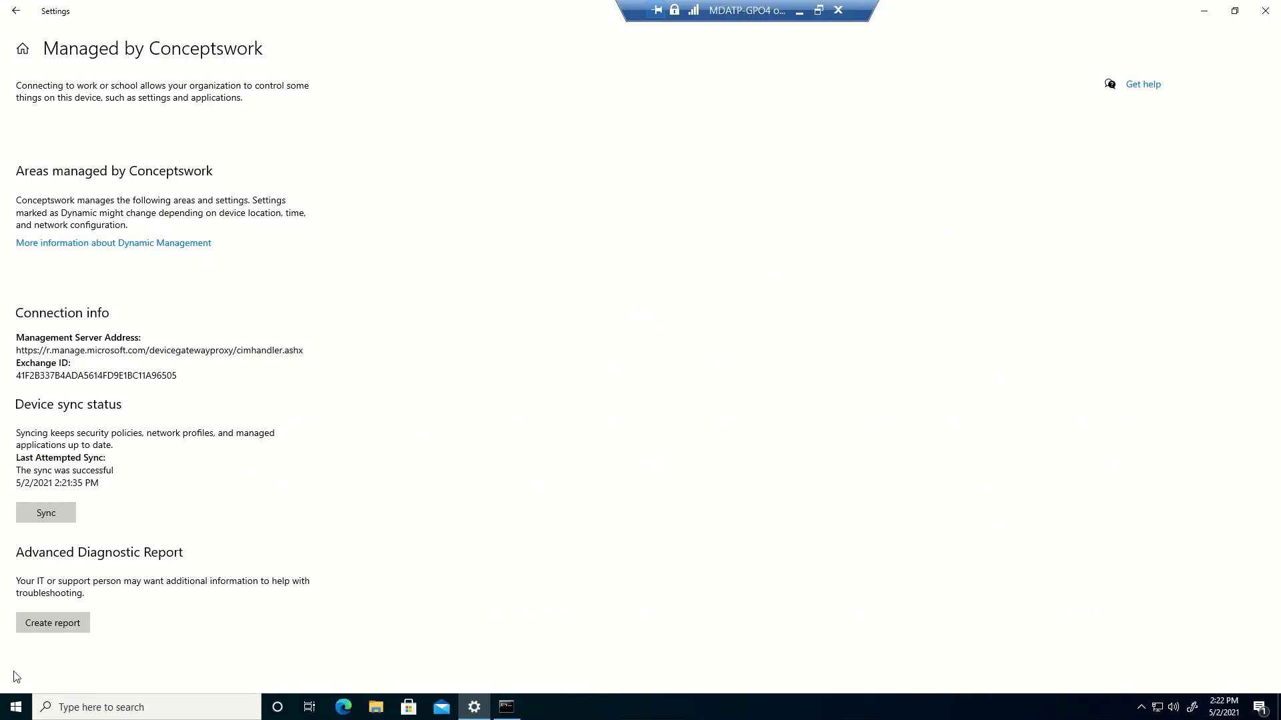
Restart the VM from Start > Power and sign back in with the account password
click(14, 705)
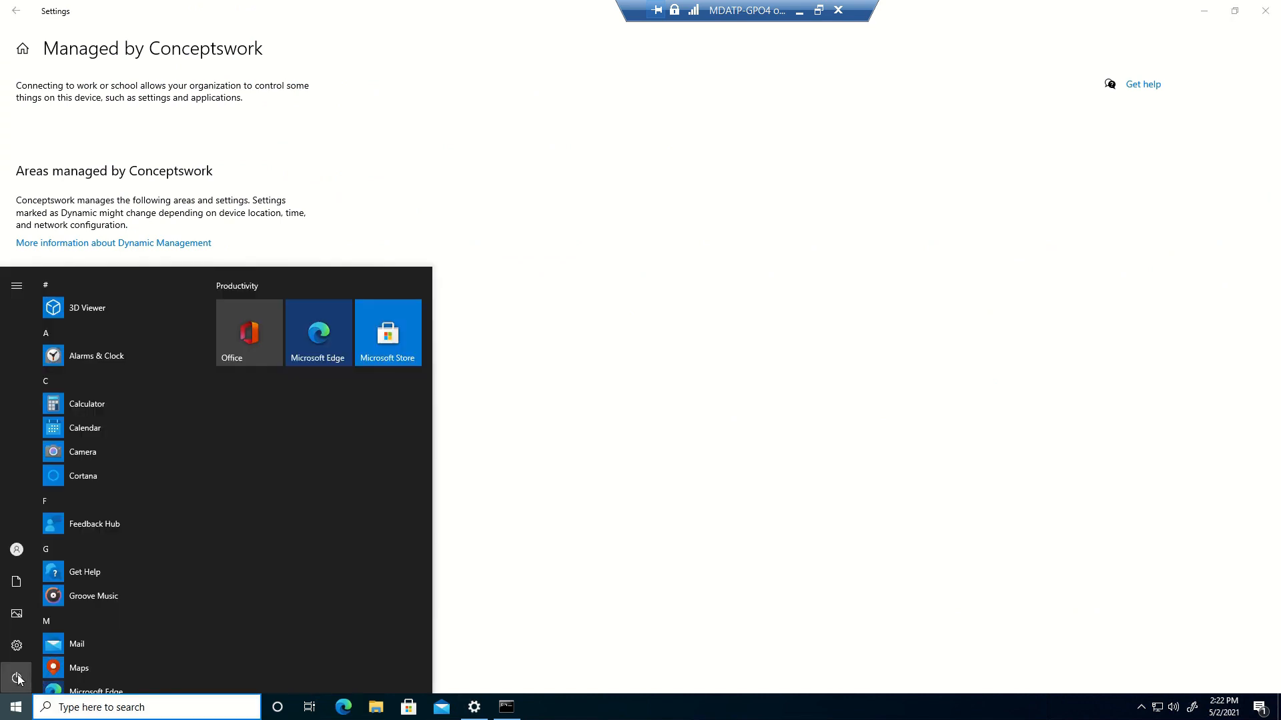
click(17, 679)
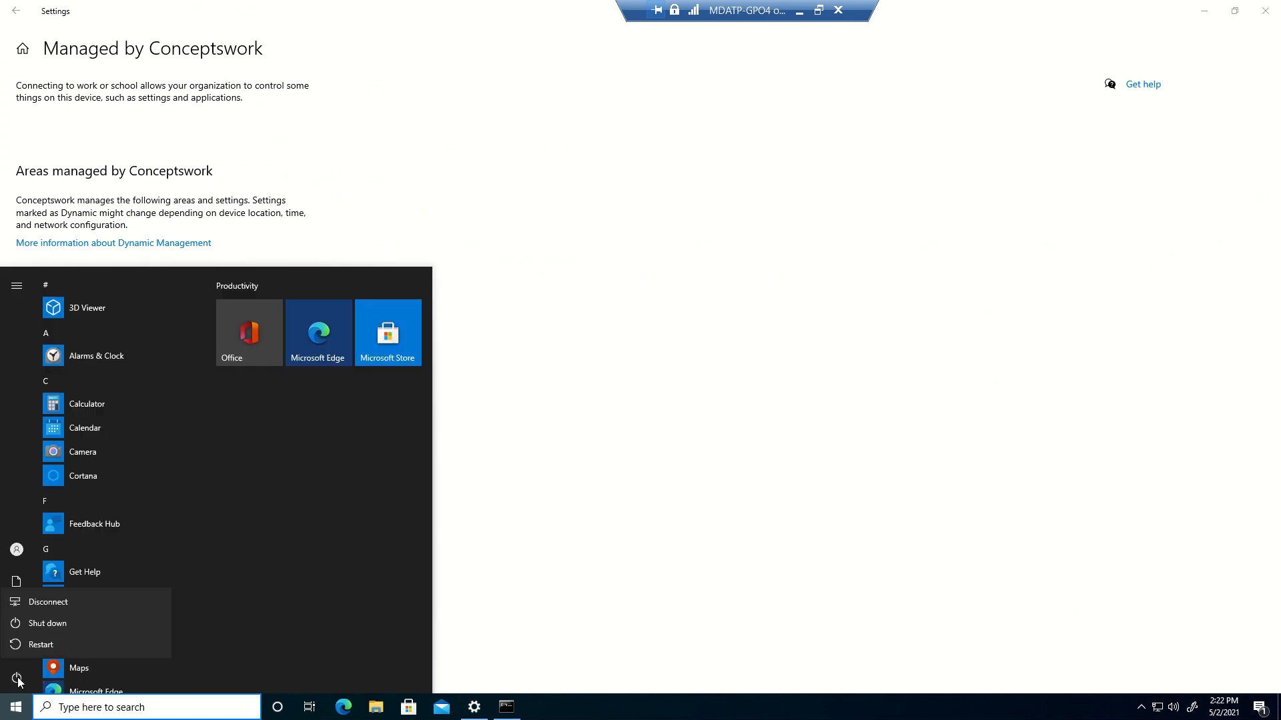
click(54, 651)
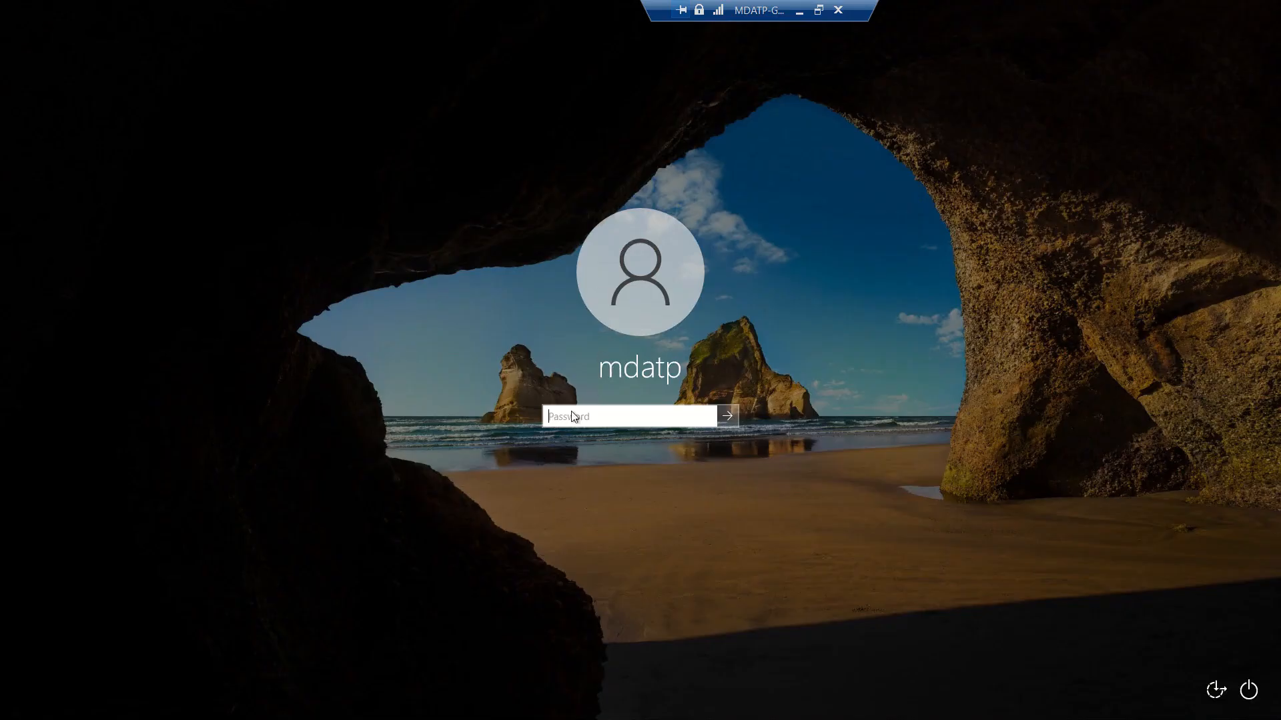
text(•••••••••)
key(Return)
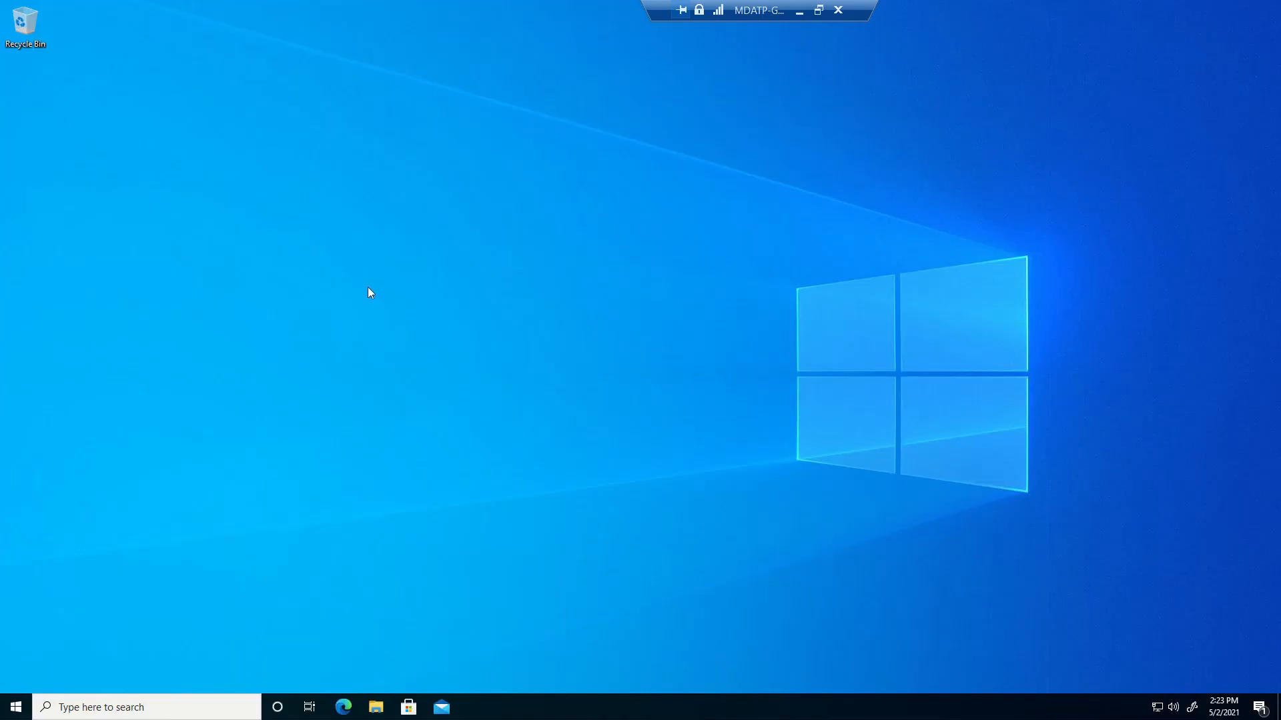
Open Command Prompt and run hostname, confirming the name MDM-MDE
key(super+r)
text(cmd)
key(Return)
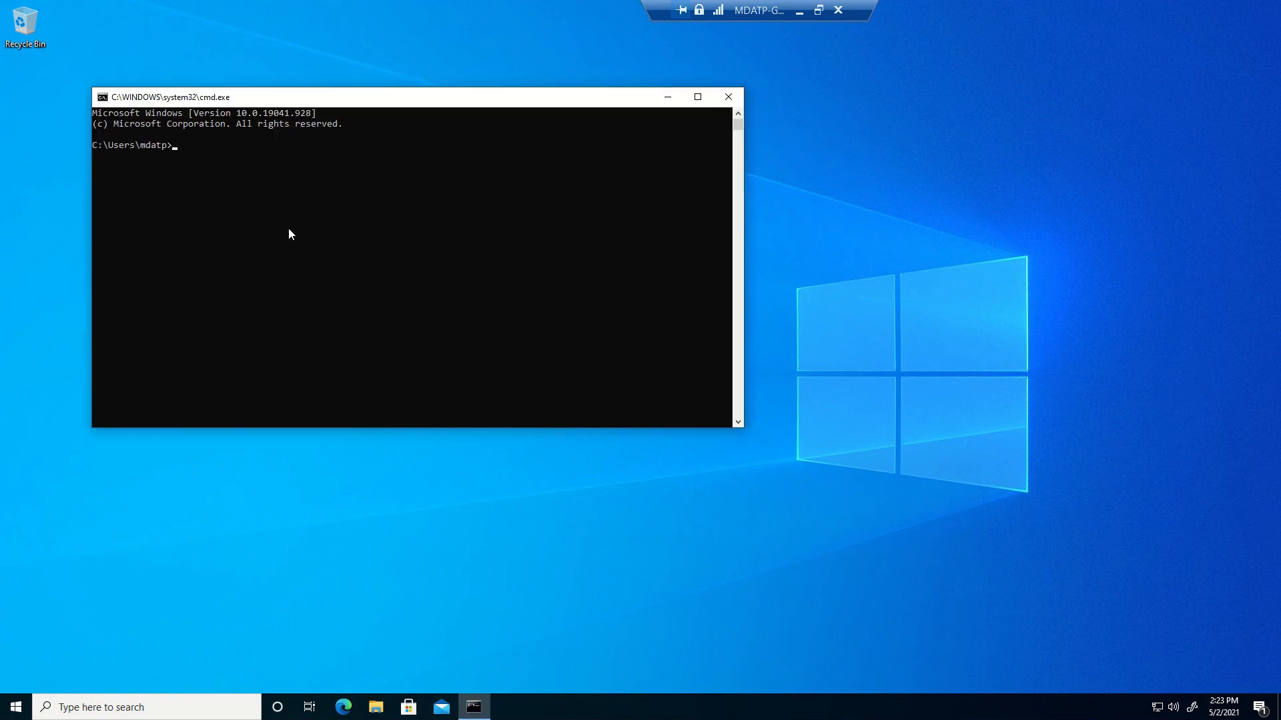
text(hostnam)
key(Return)
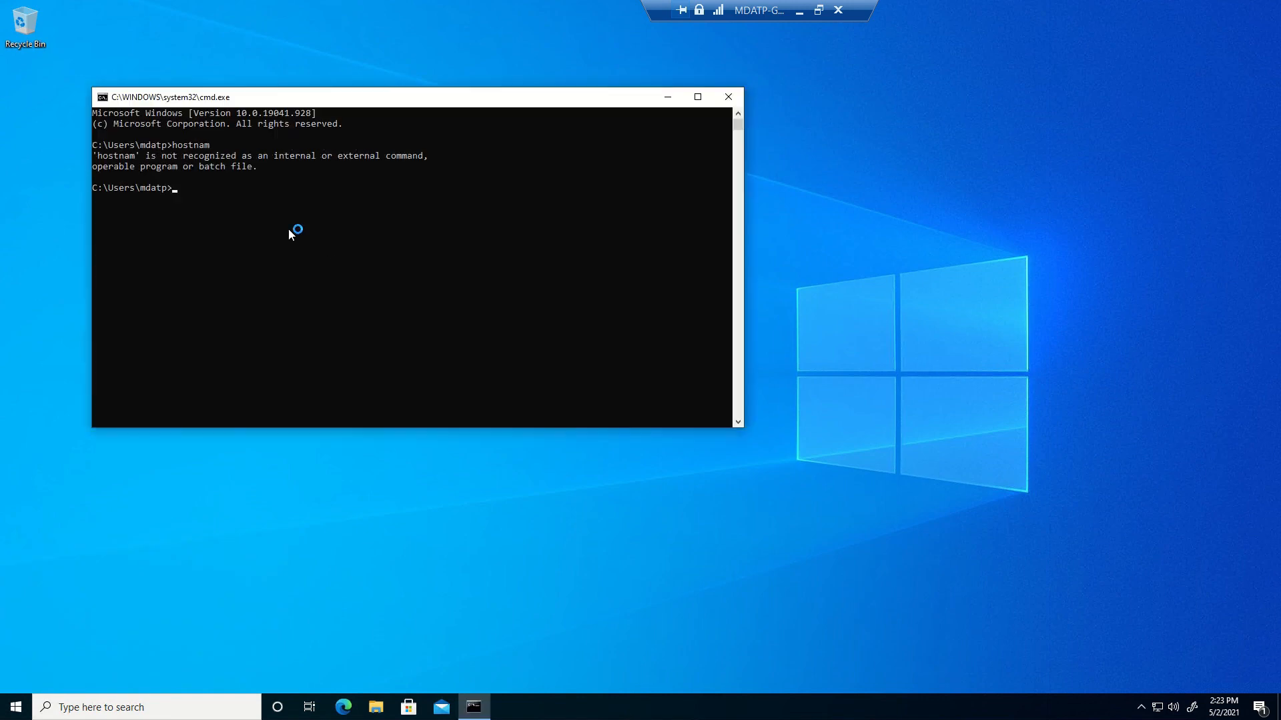
text(hostname)
key(Return)
drag(99, 198, 194, 223)
click(239, 251)
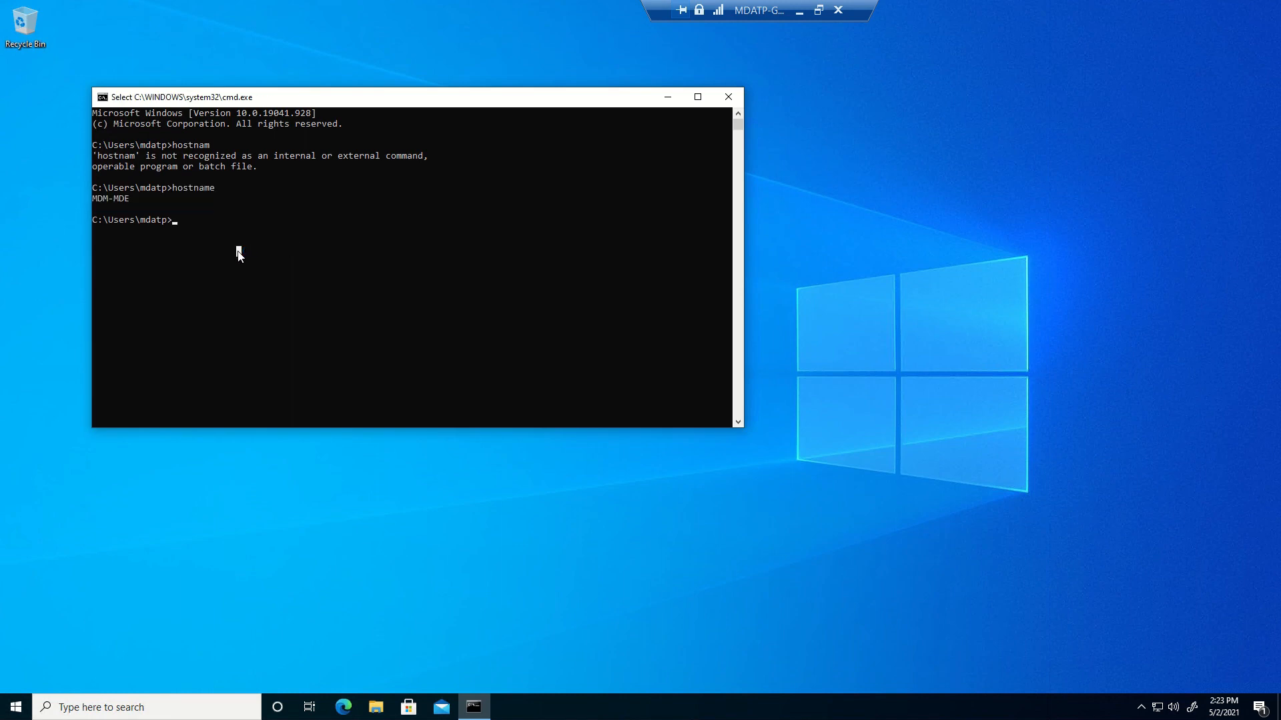
Run sc query sense, which shows the sense service STOPPED
text(sc query sense)
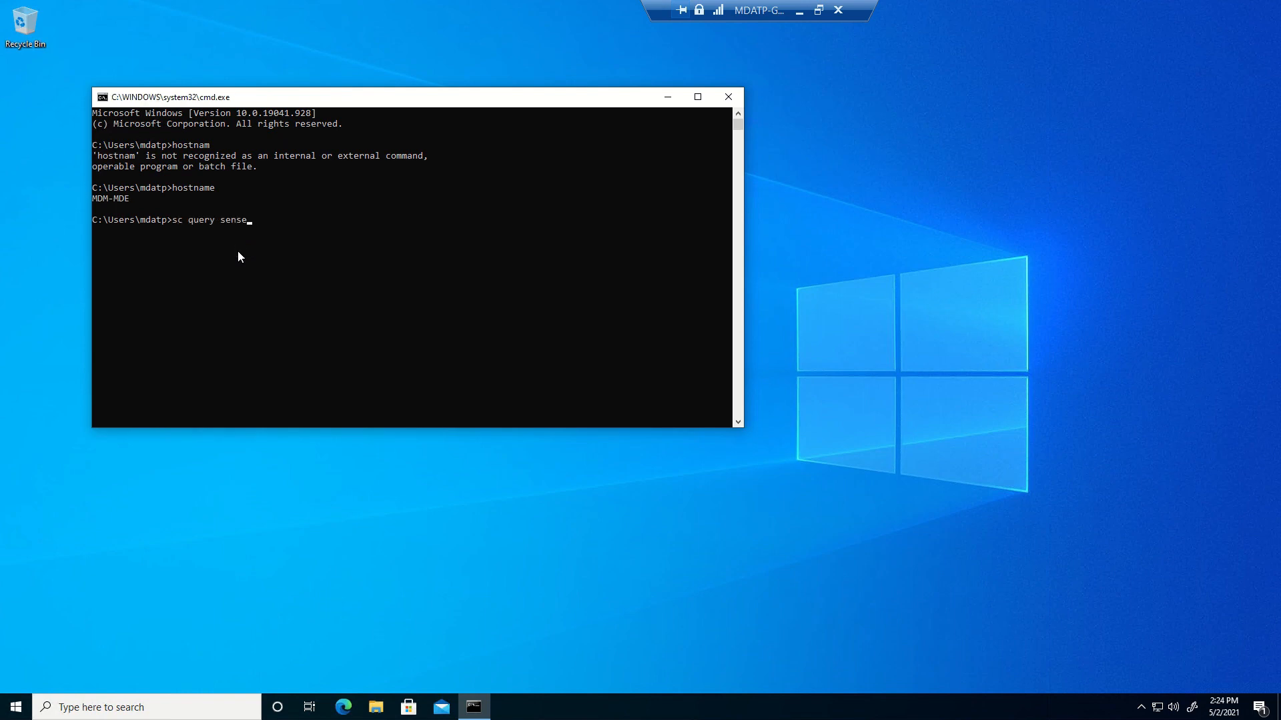
key(Return)
drag(224, 262, 323, 287)
click(315, 273)
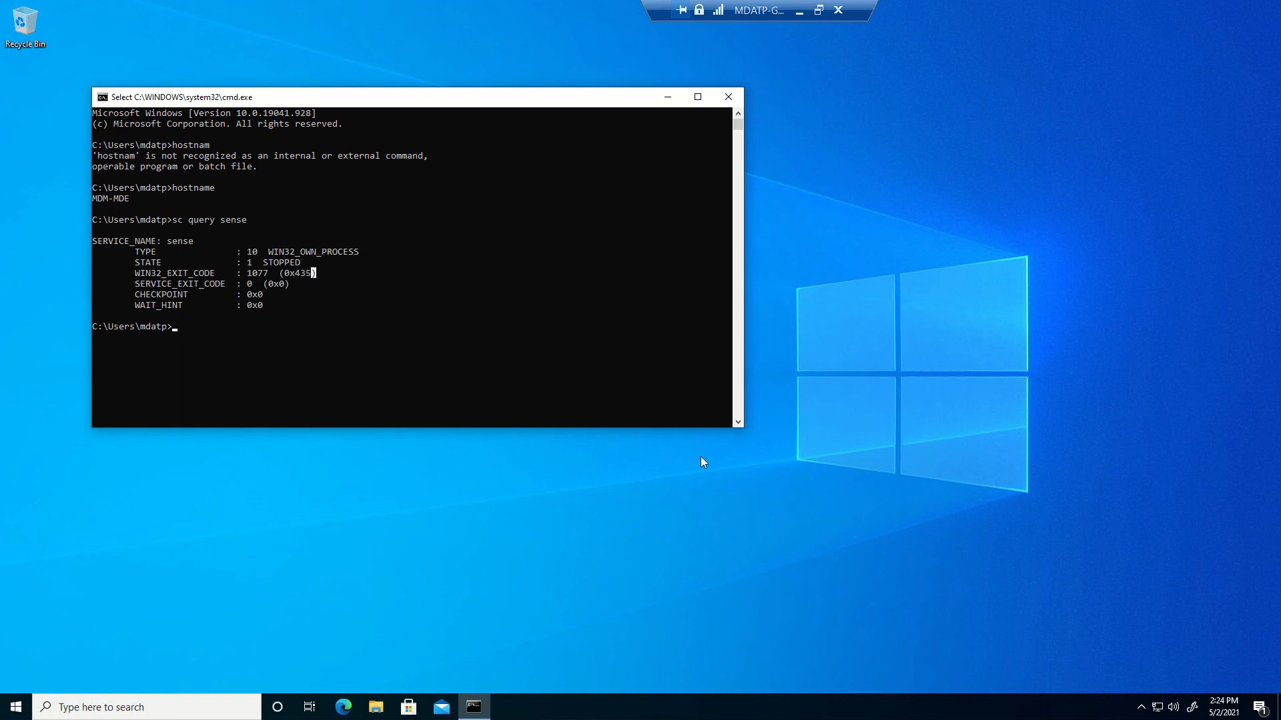
click(403, 262)
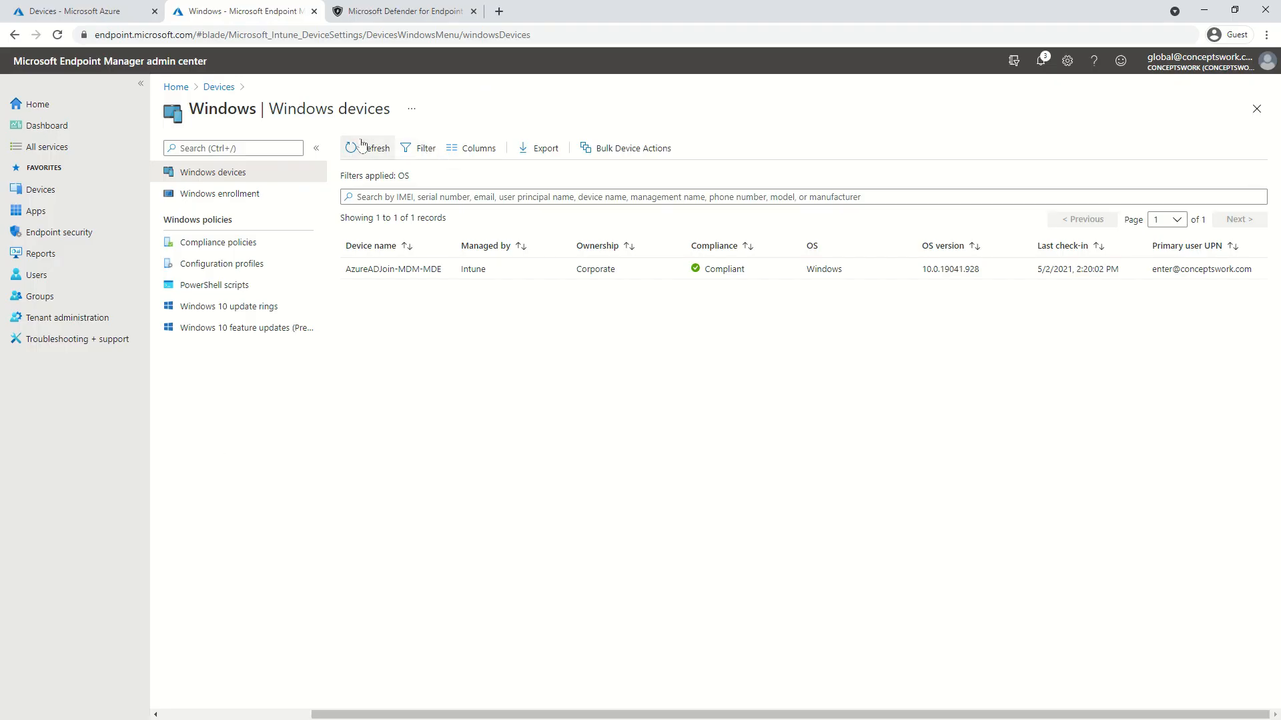
Refresh the Windows devices list, then open and close the new Not Evaluated device record with OS 0.0.0.0
click(361, 146)
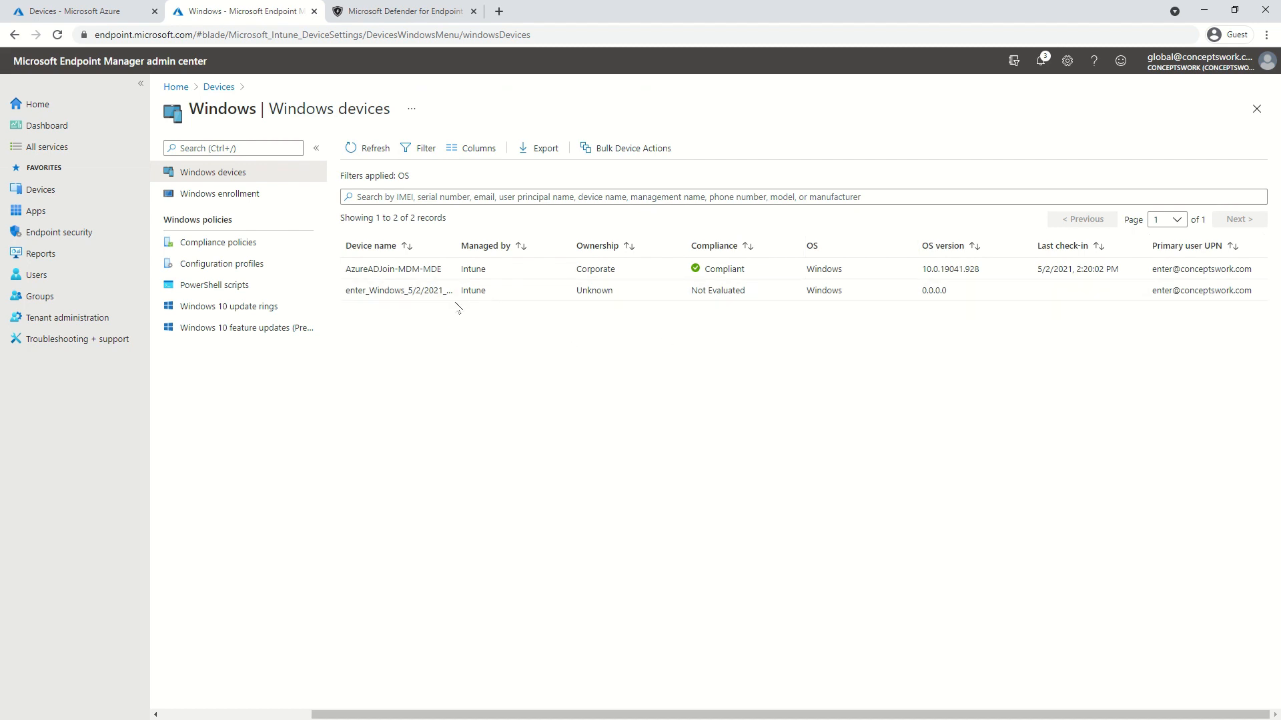
click(697, 291)
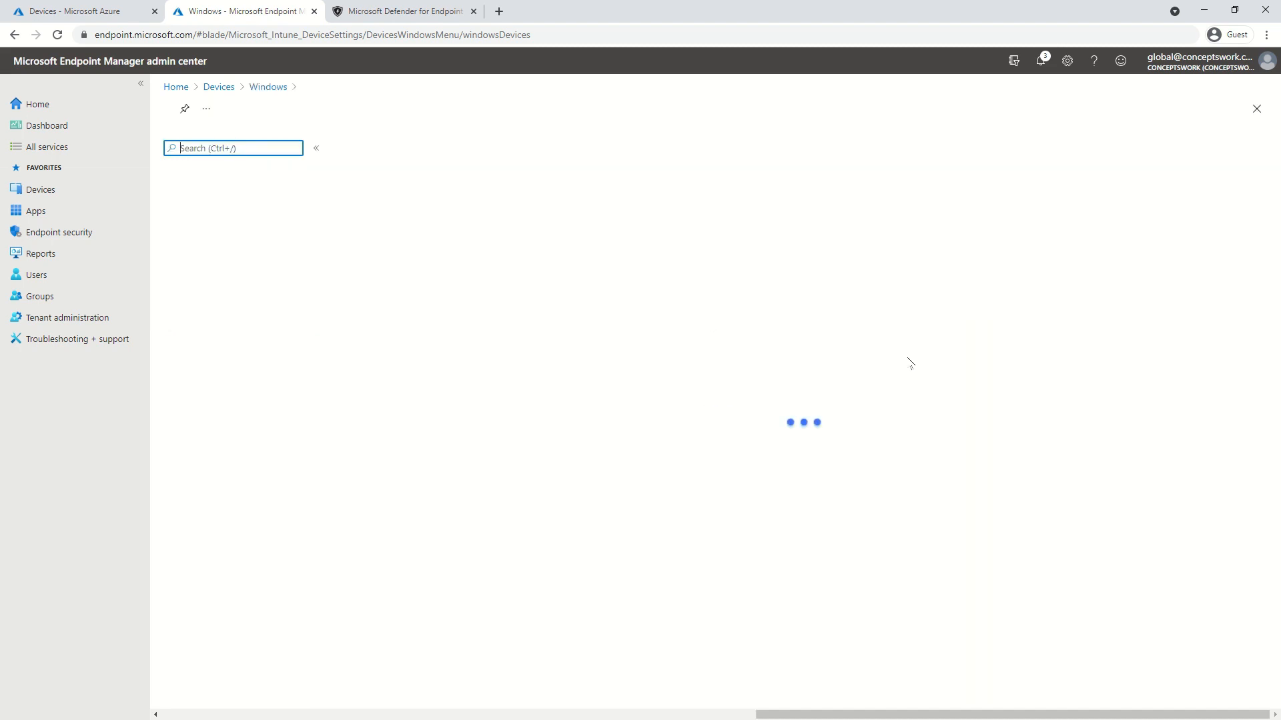
click(1256, 109)
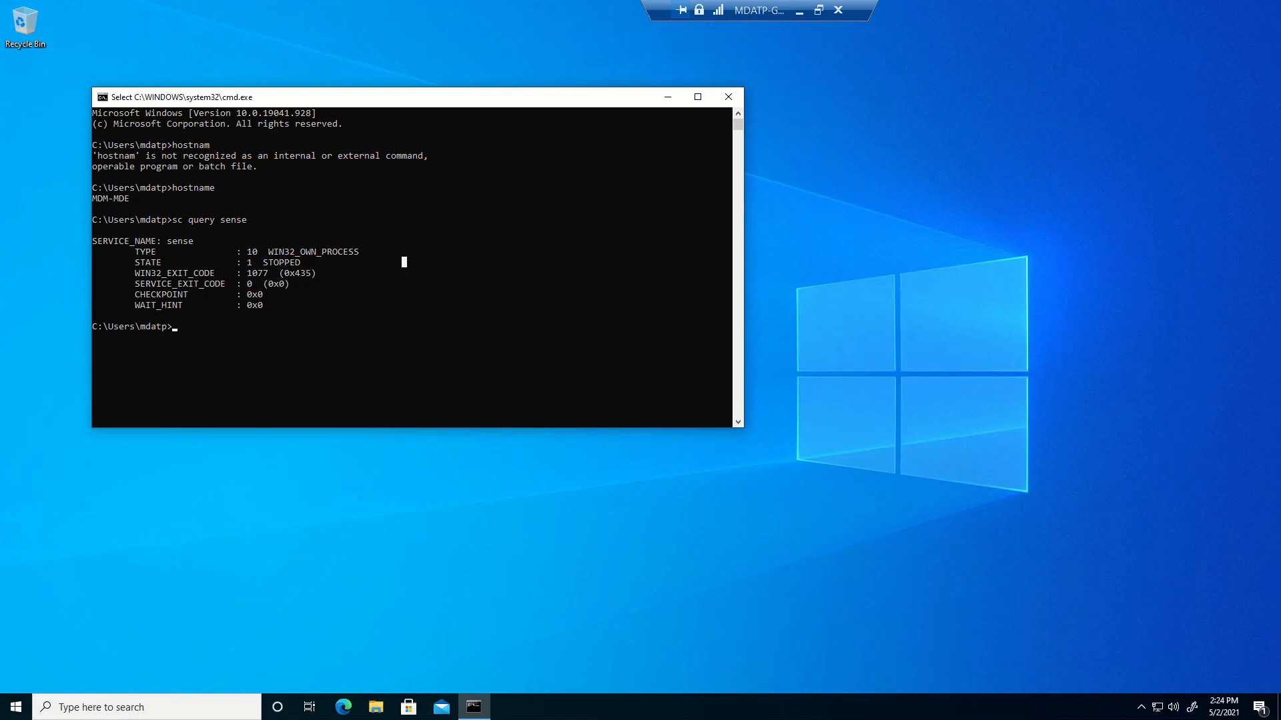
Sync the Conceptswork MDM connection from Settings > Accounts > Access work or school
click(16, 707)
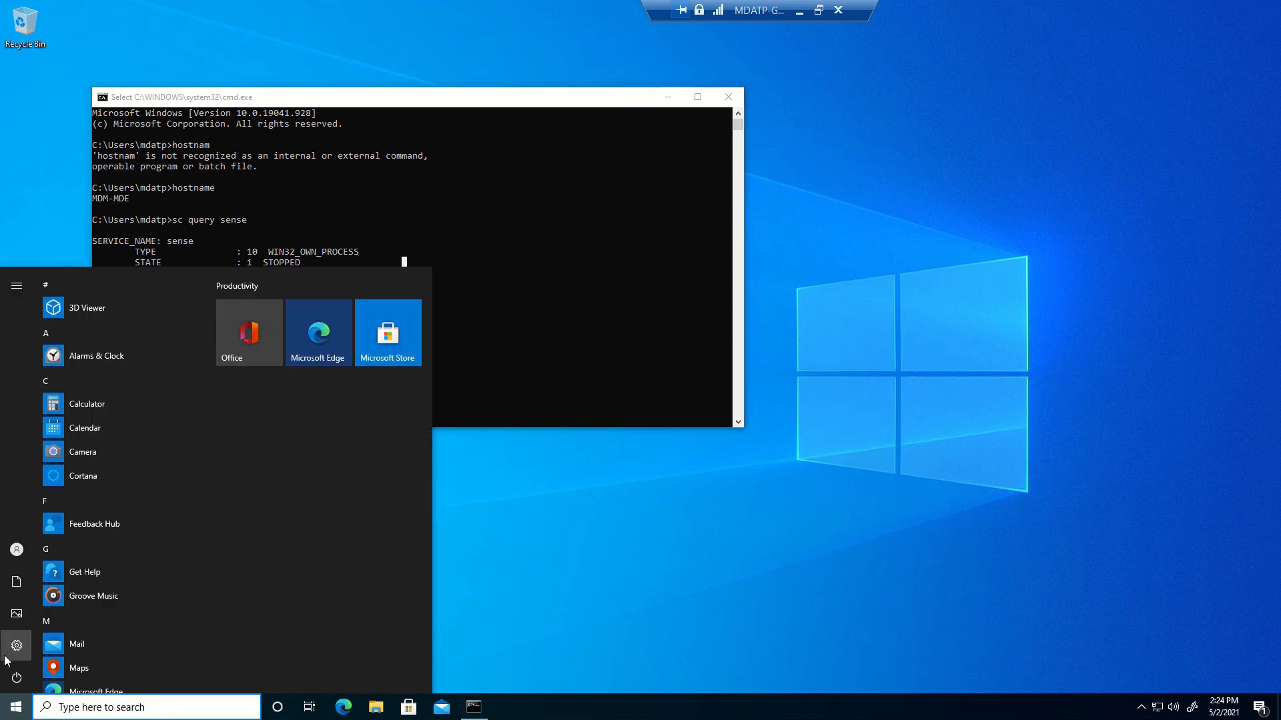
click(48, 644)
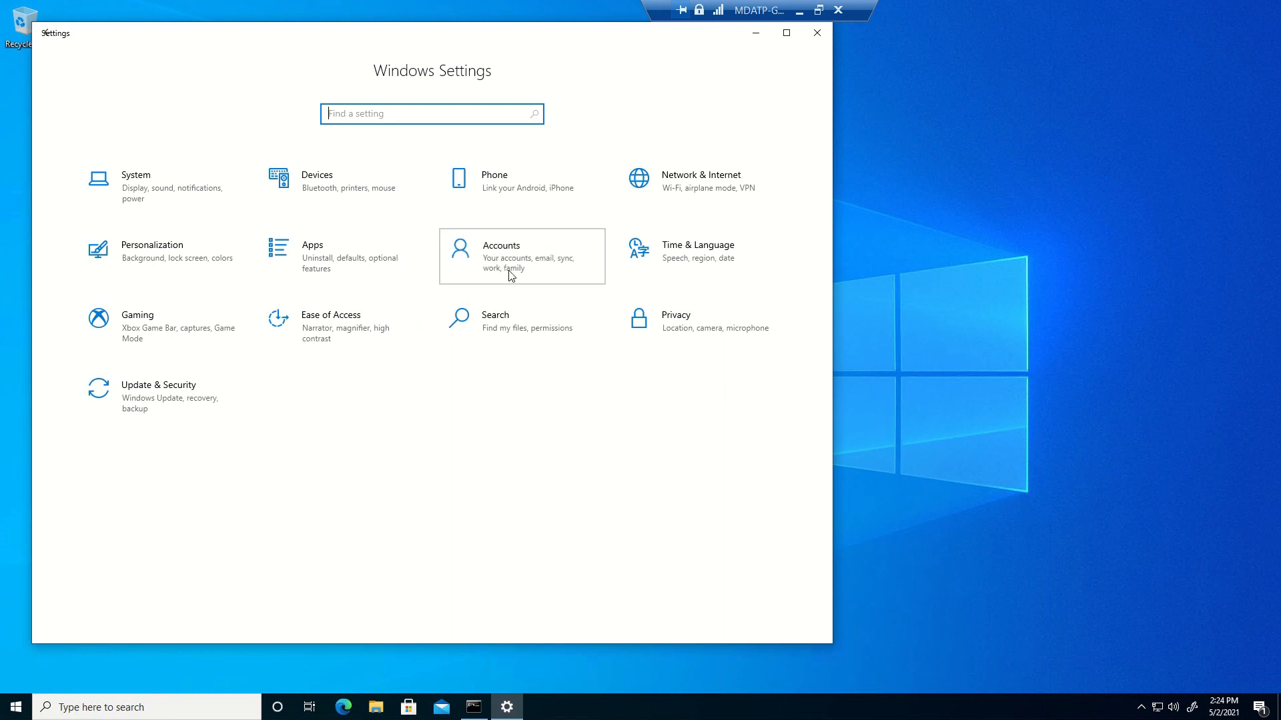
click(511, 275)
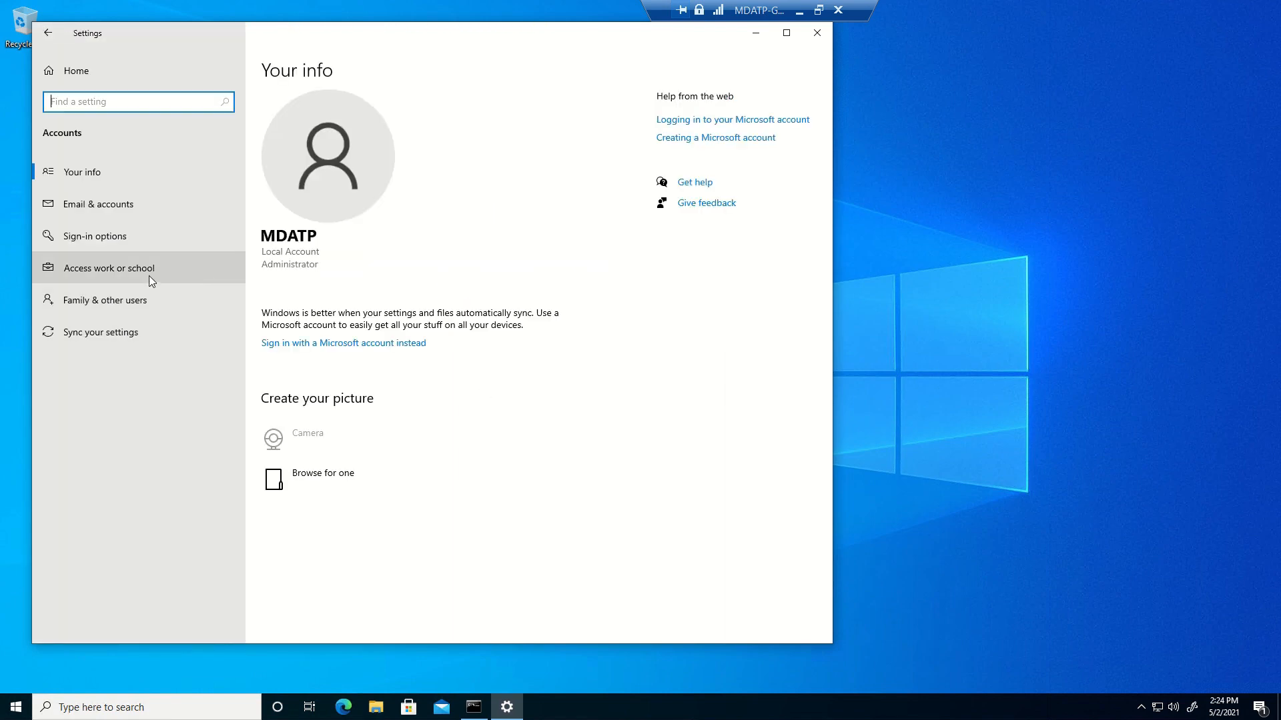
click(150, 275)
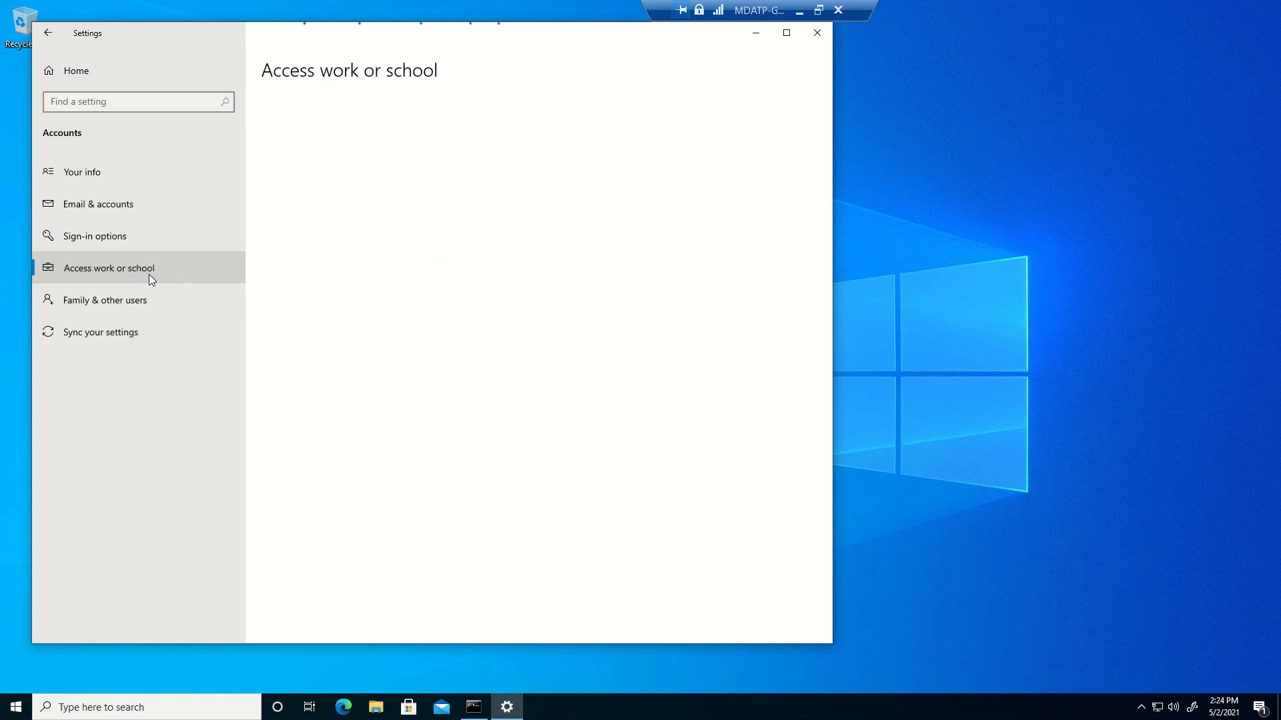
click(318, 221)
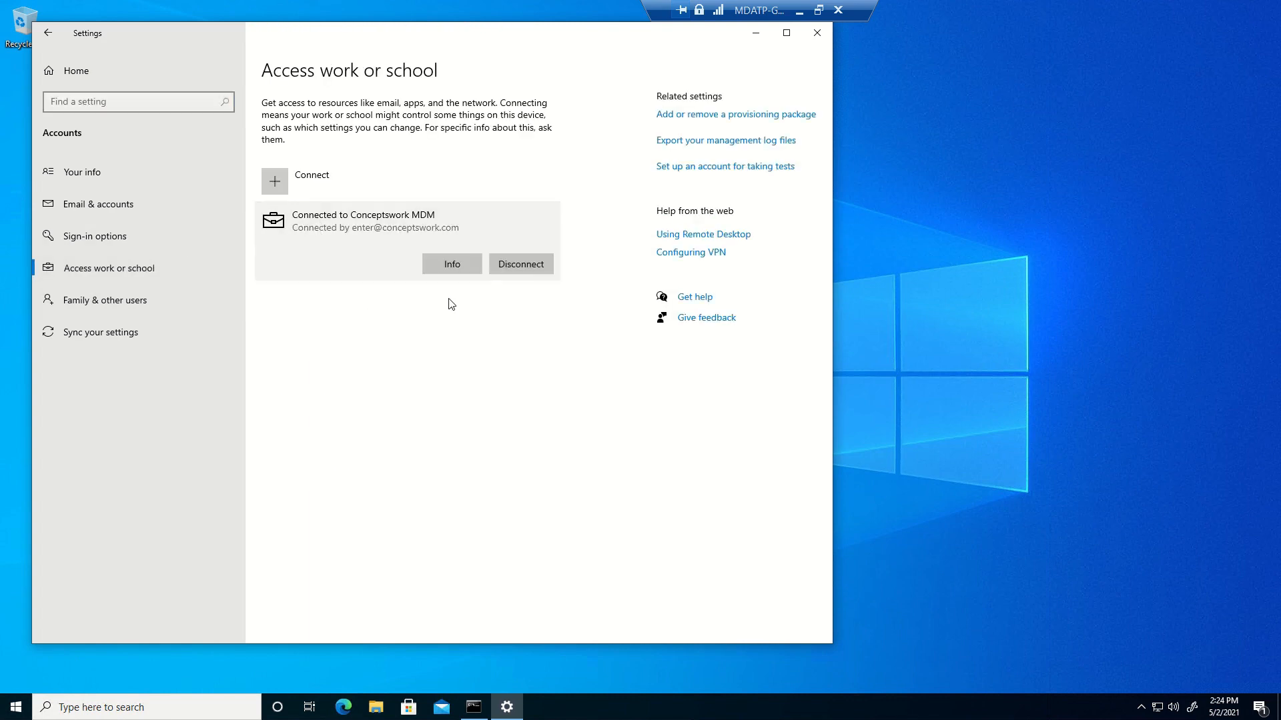
click(446, 266)
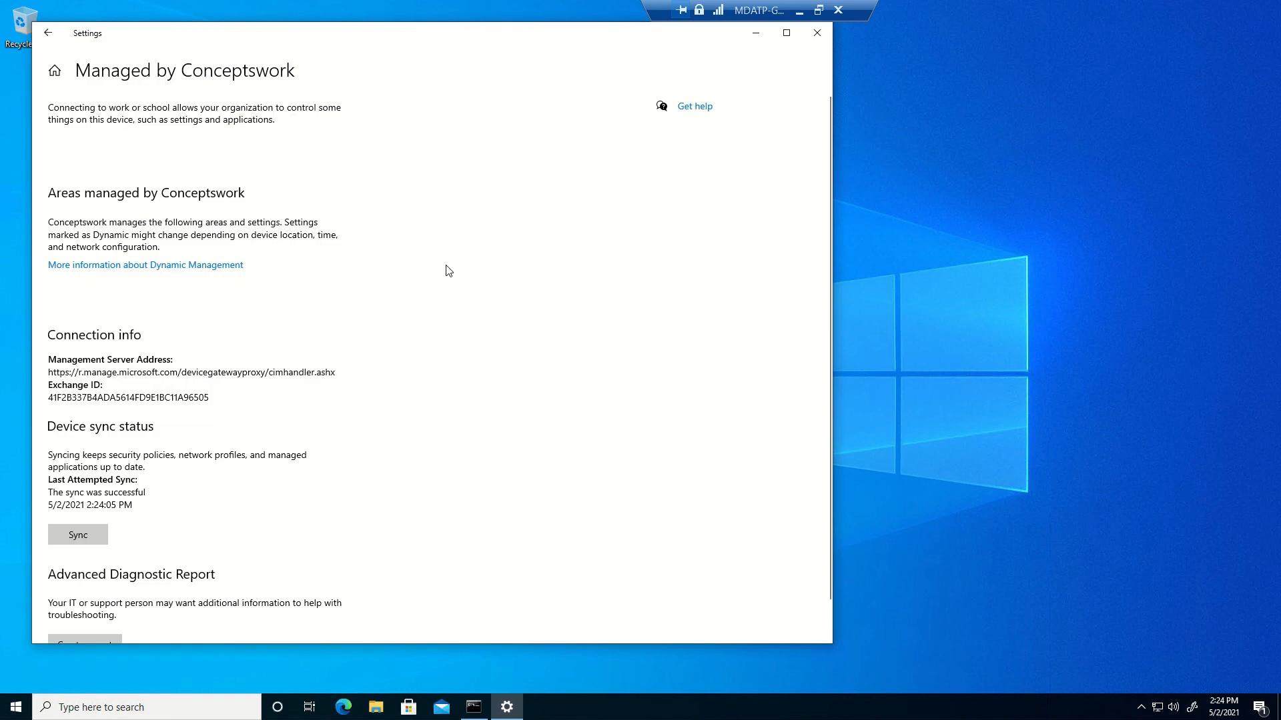
click(78, 535)
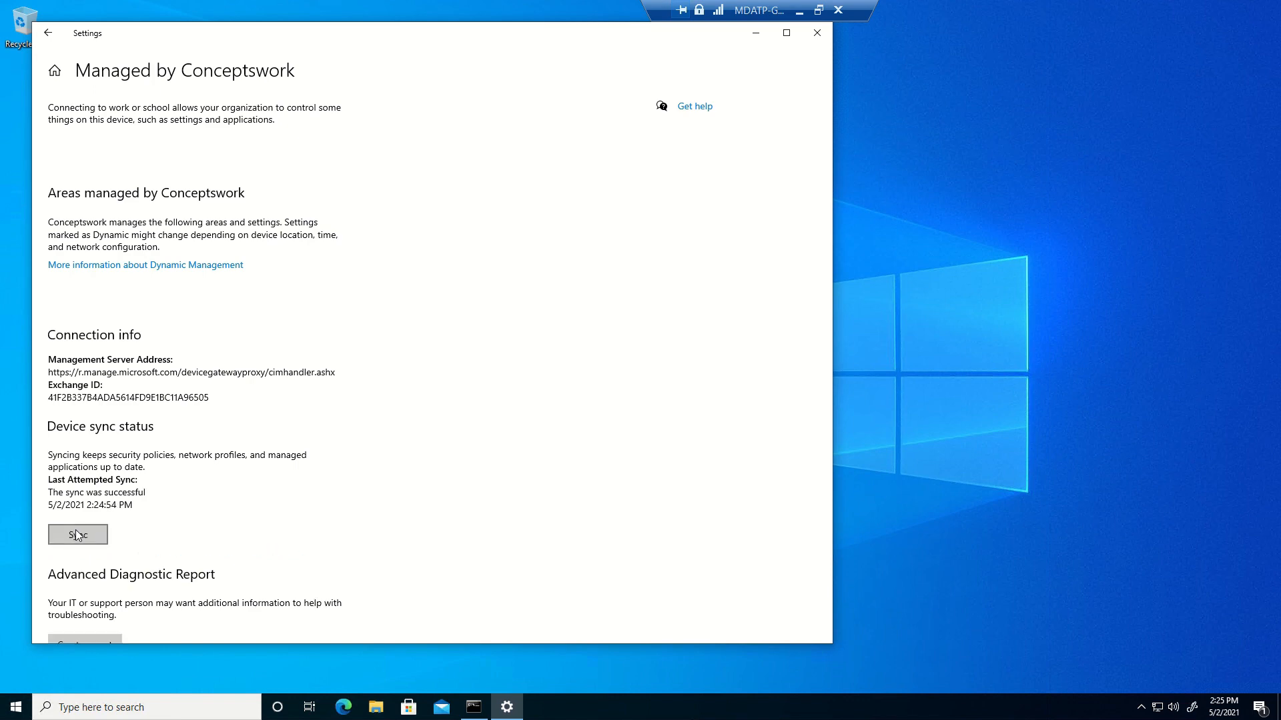
Launch Event Viewer with eventvwr and maximize its window
key(super+r)
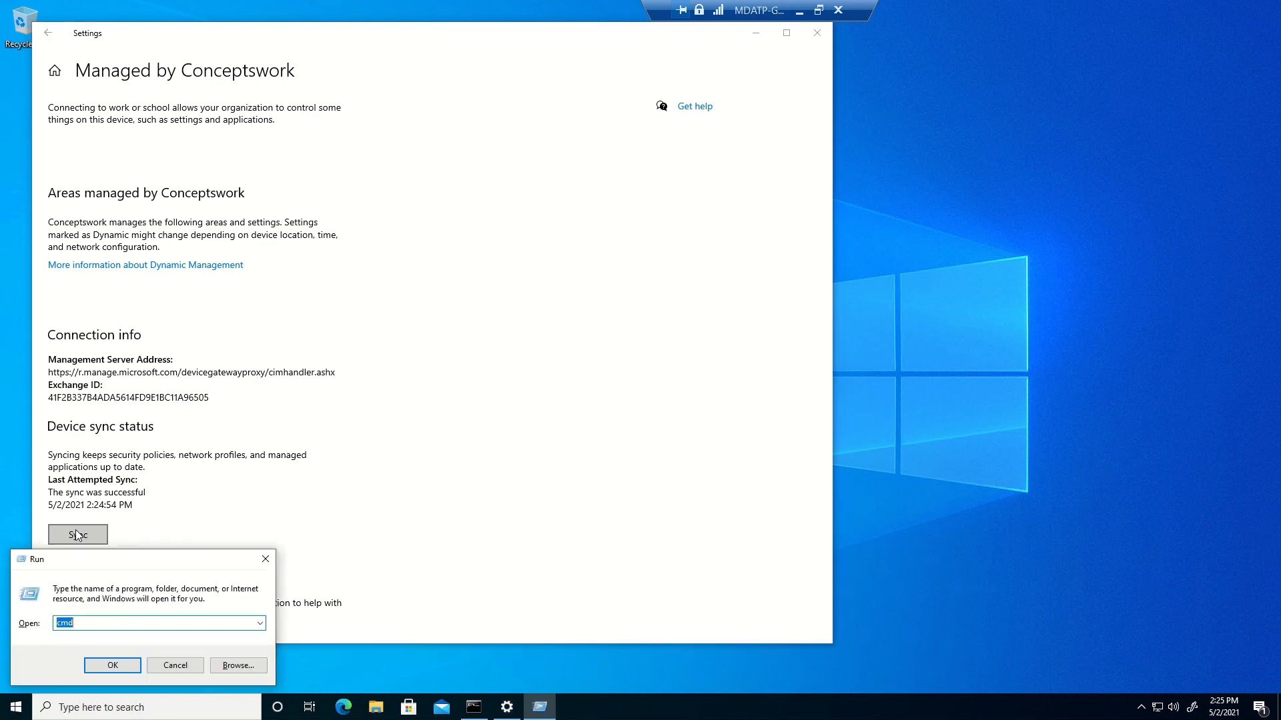
text(eventvwr)
key(Return)
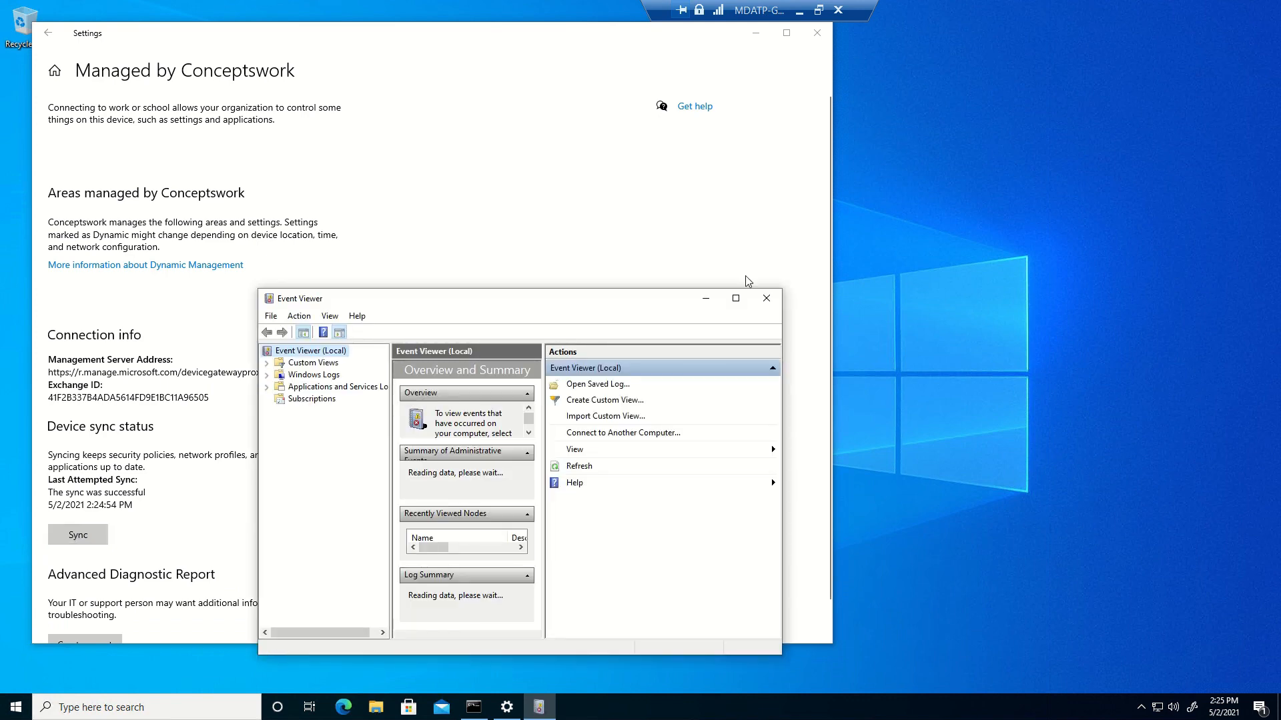
click(736, 298)
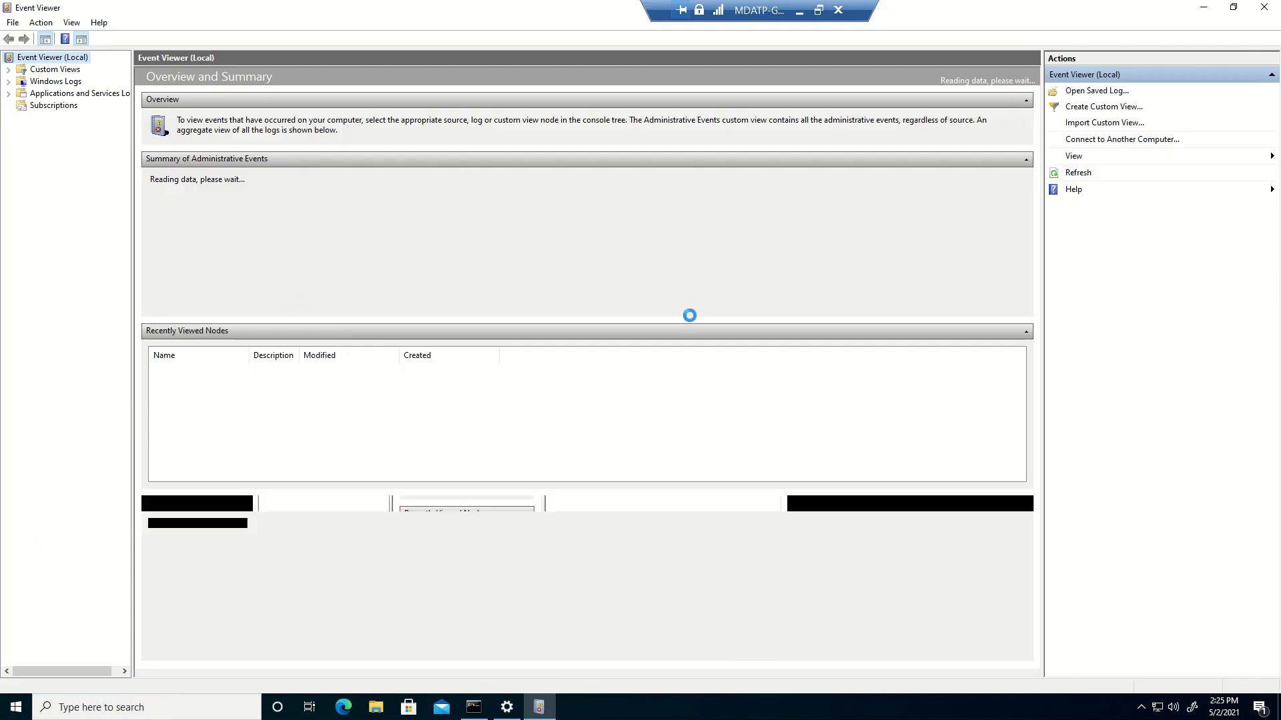
Show the Applications and Services Logs > Microsoft > Windows > DeviceManagement-Enterprise-Diagnostics-Provider logs
double_click(52, 98)
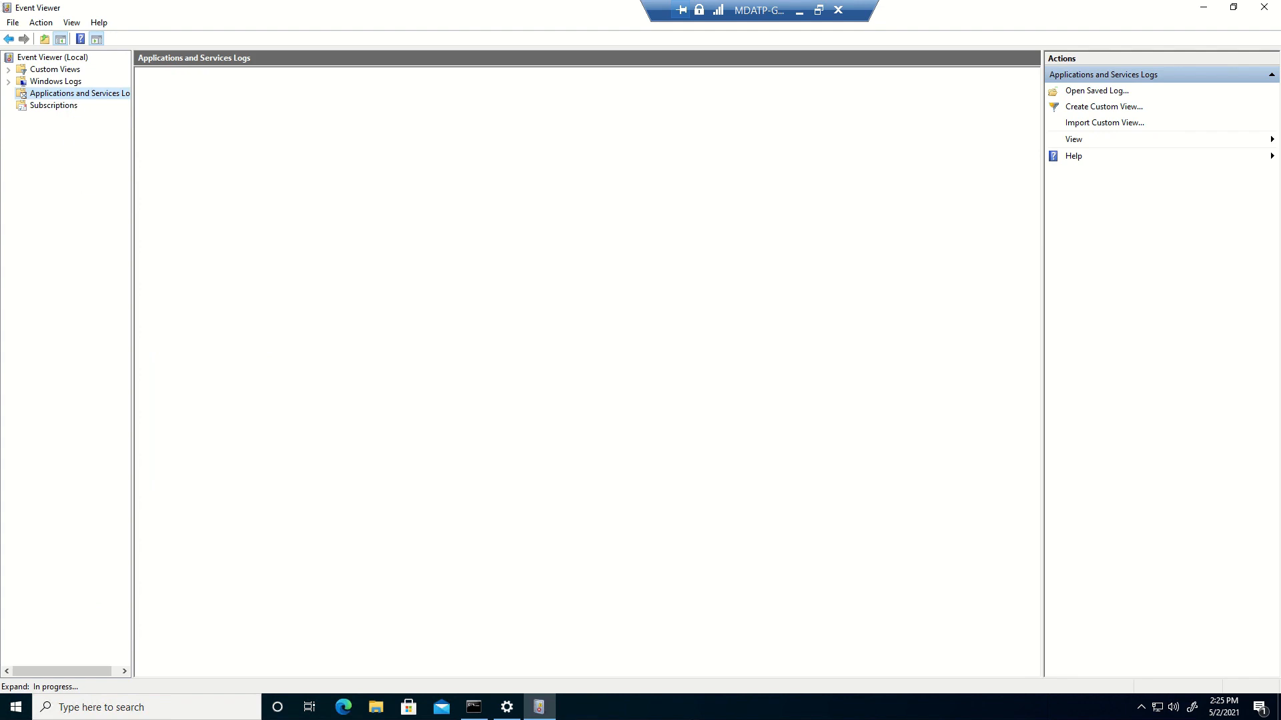
click(7, 94)
click(21, 142)
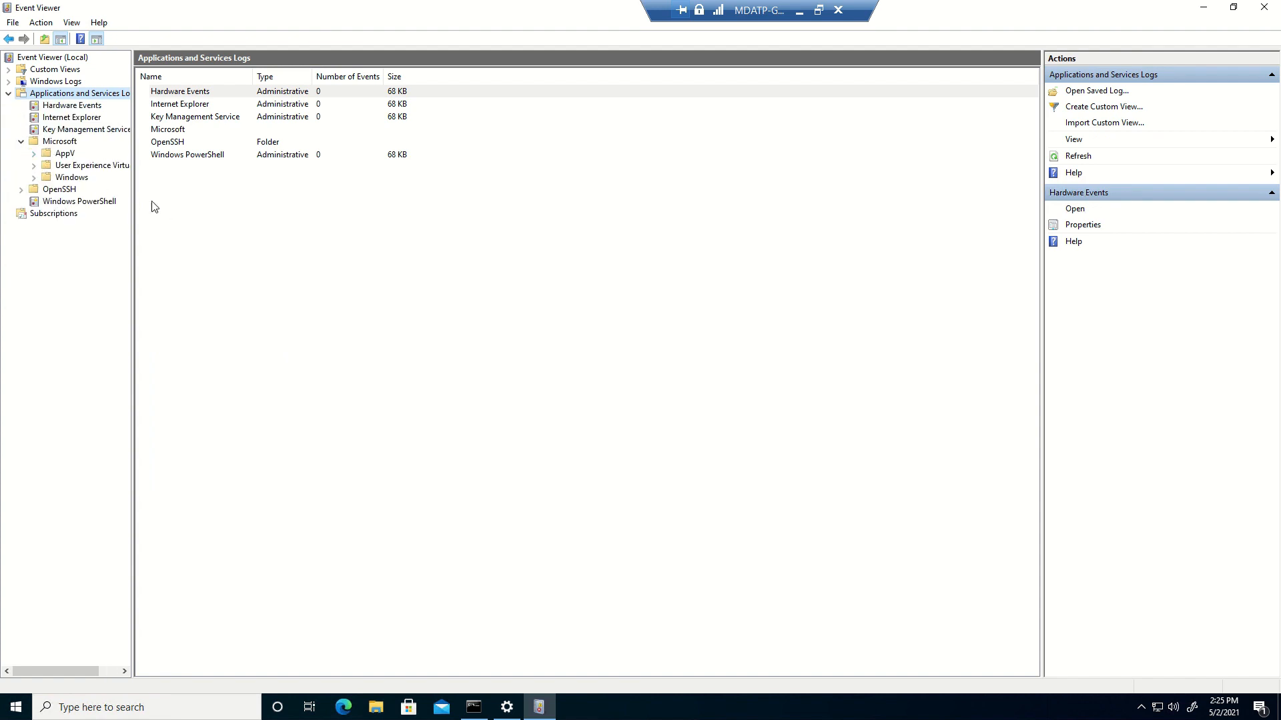
click(34, 178)
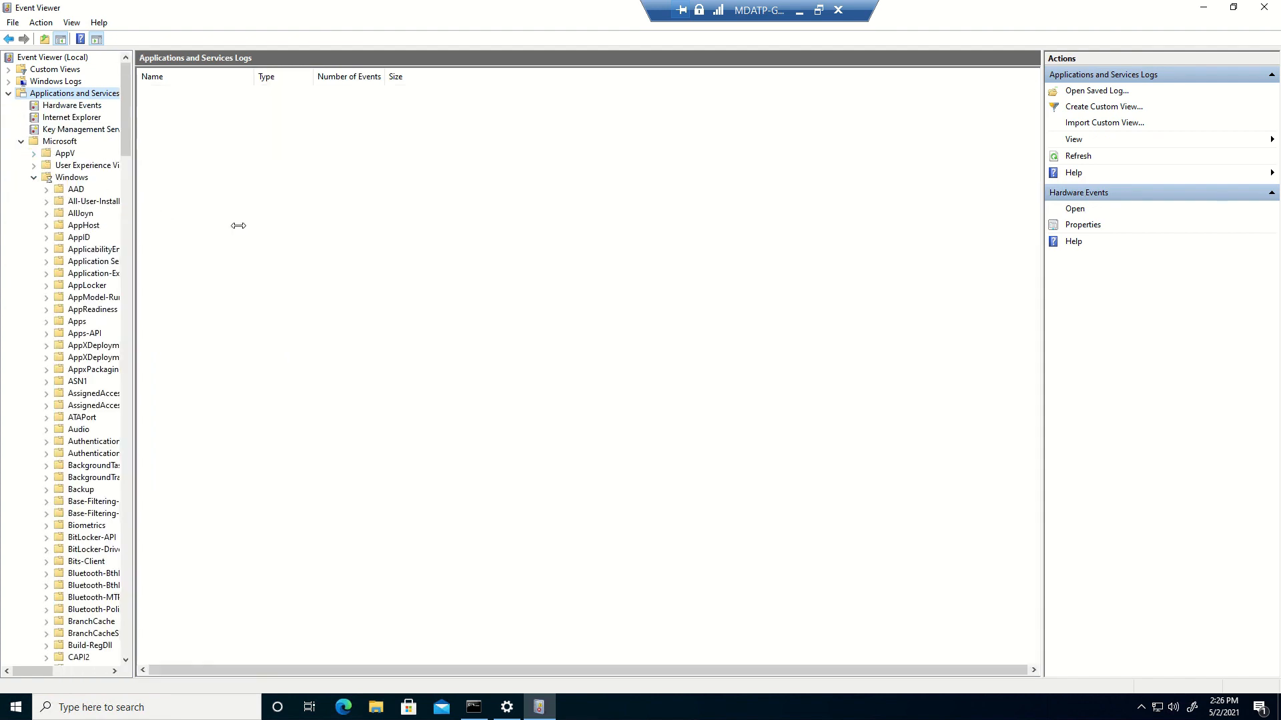
scroll(152, 267, down, 20)
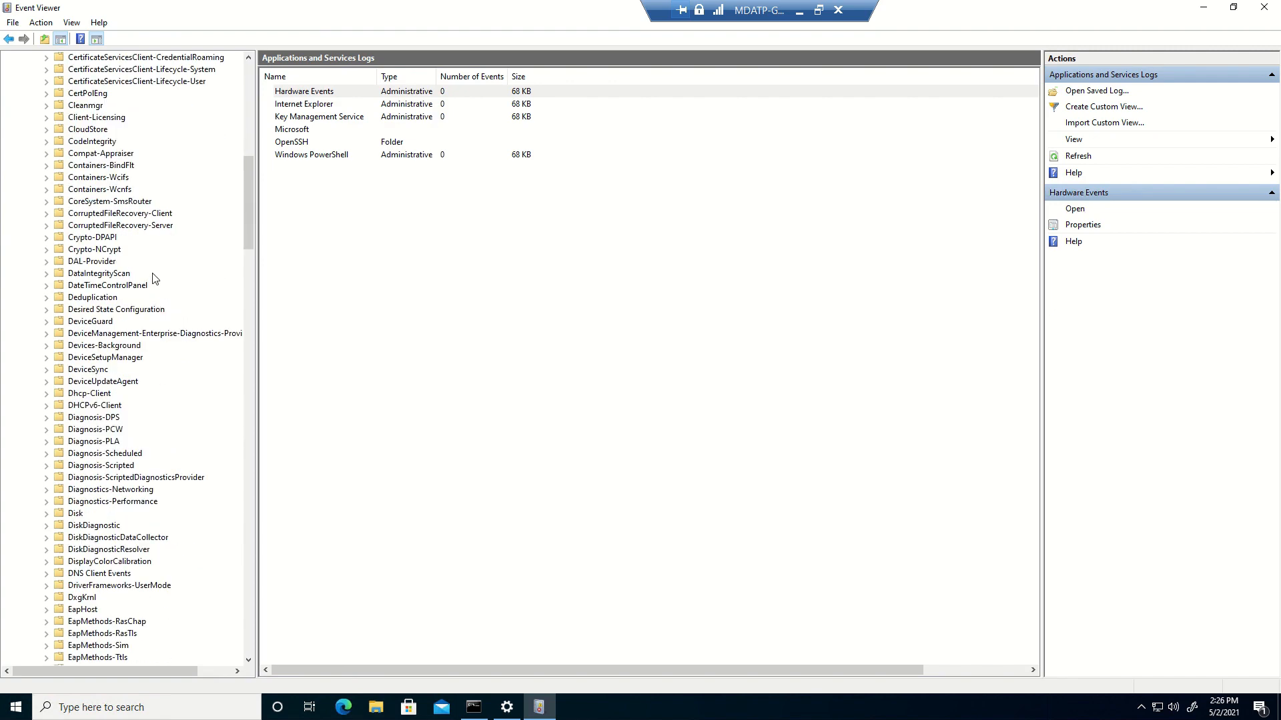
click(143, 334)
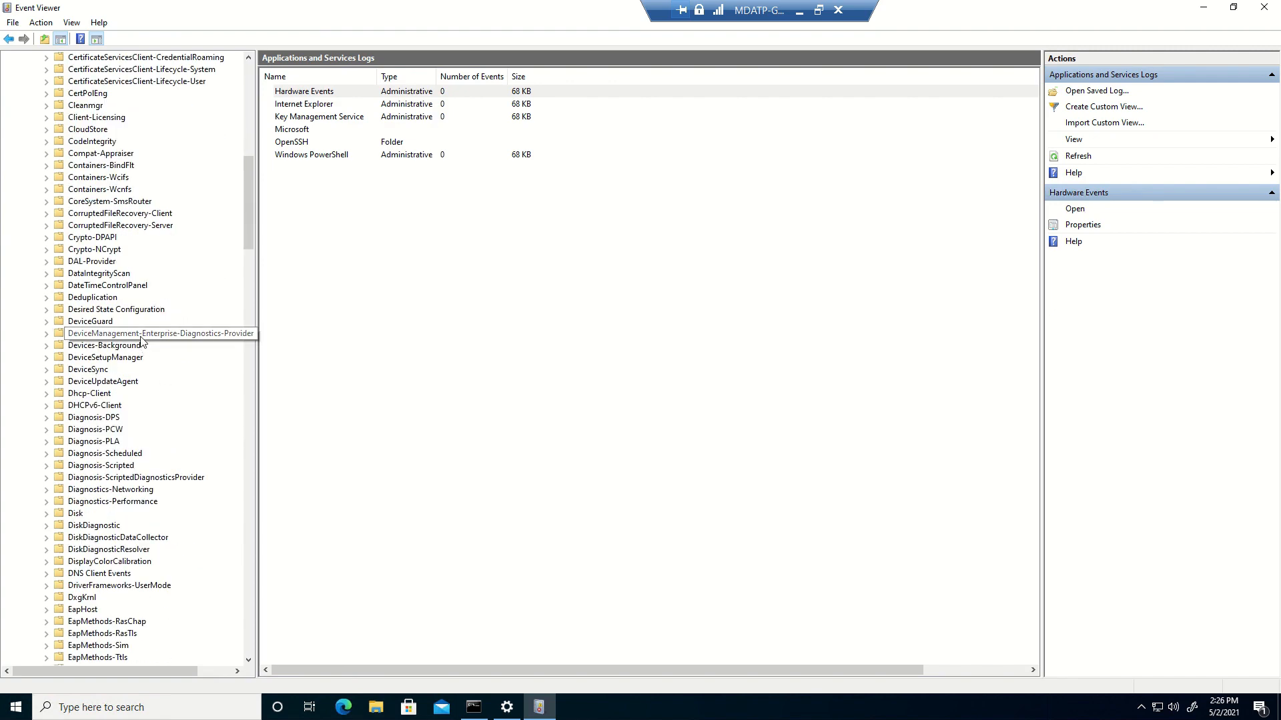
click(47, 334)
click(94, 346)
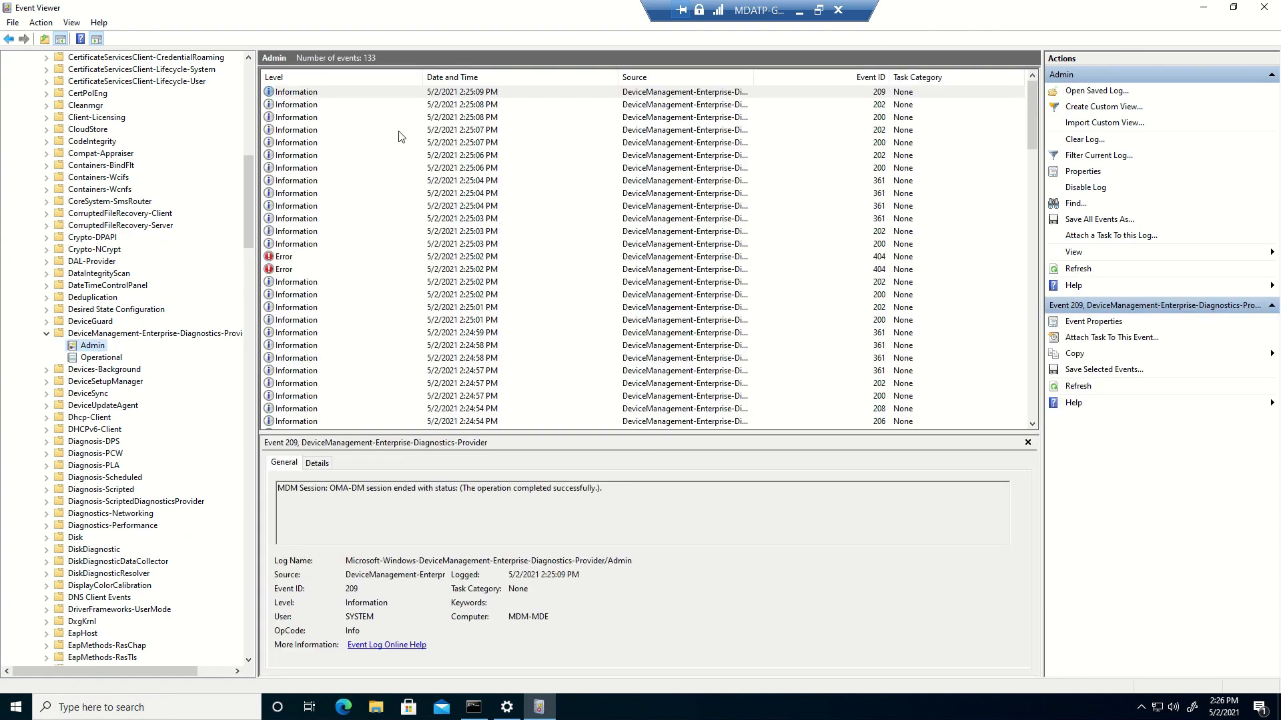
click(318, 106)
click(299, 118)
click(322, 193)
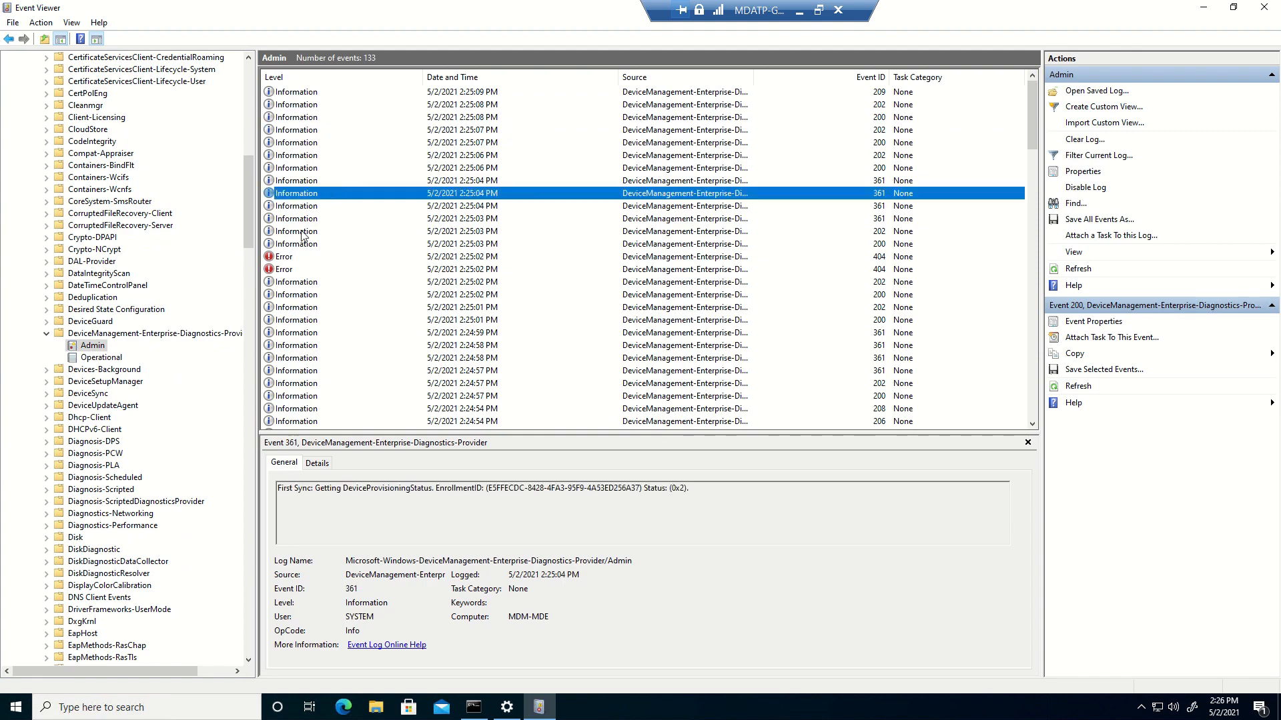
click(302, 232)
click(300, 257)
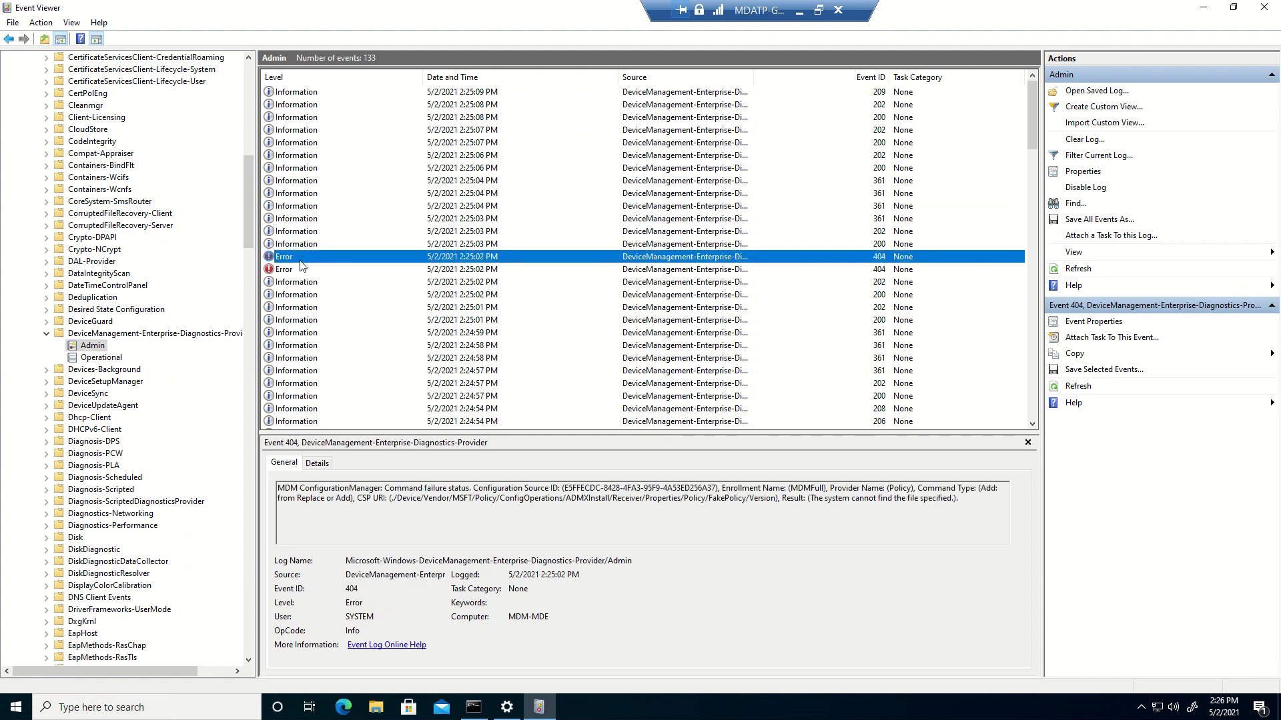
click(300, 269)
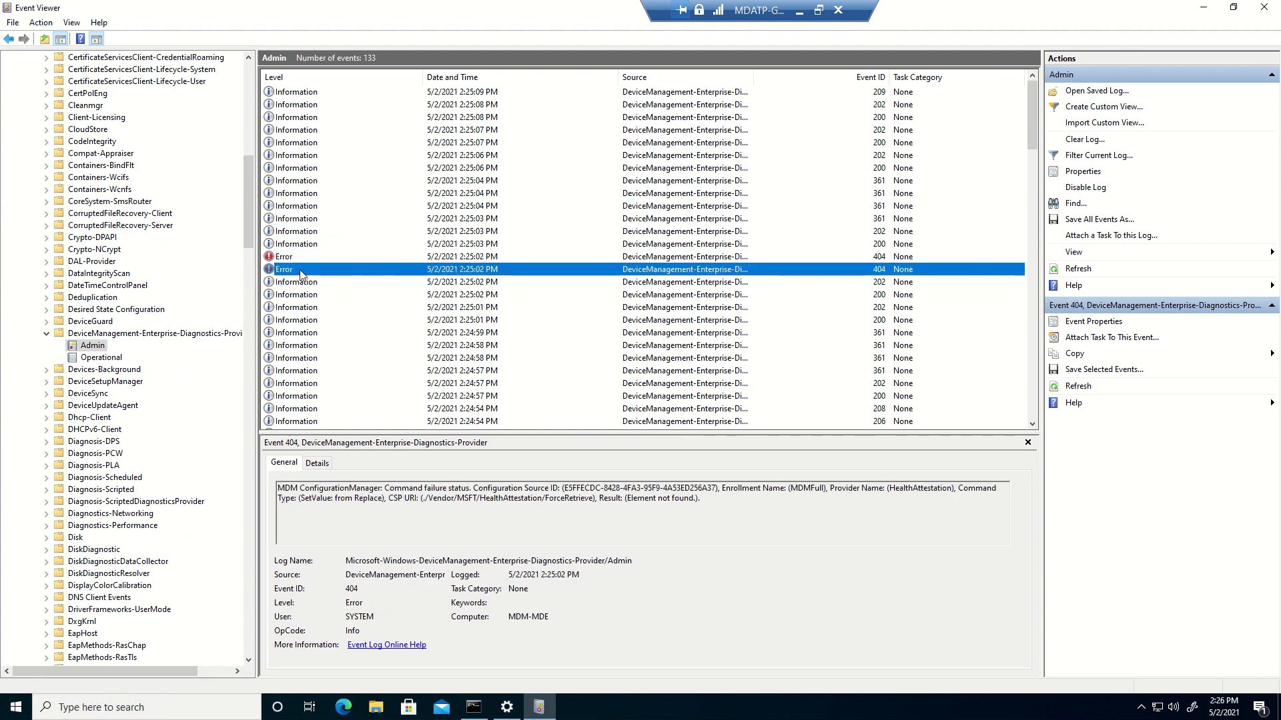
click(292, 243)
click(291, 231)
click(290, 219)
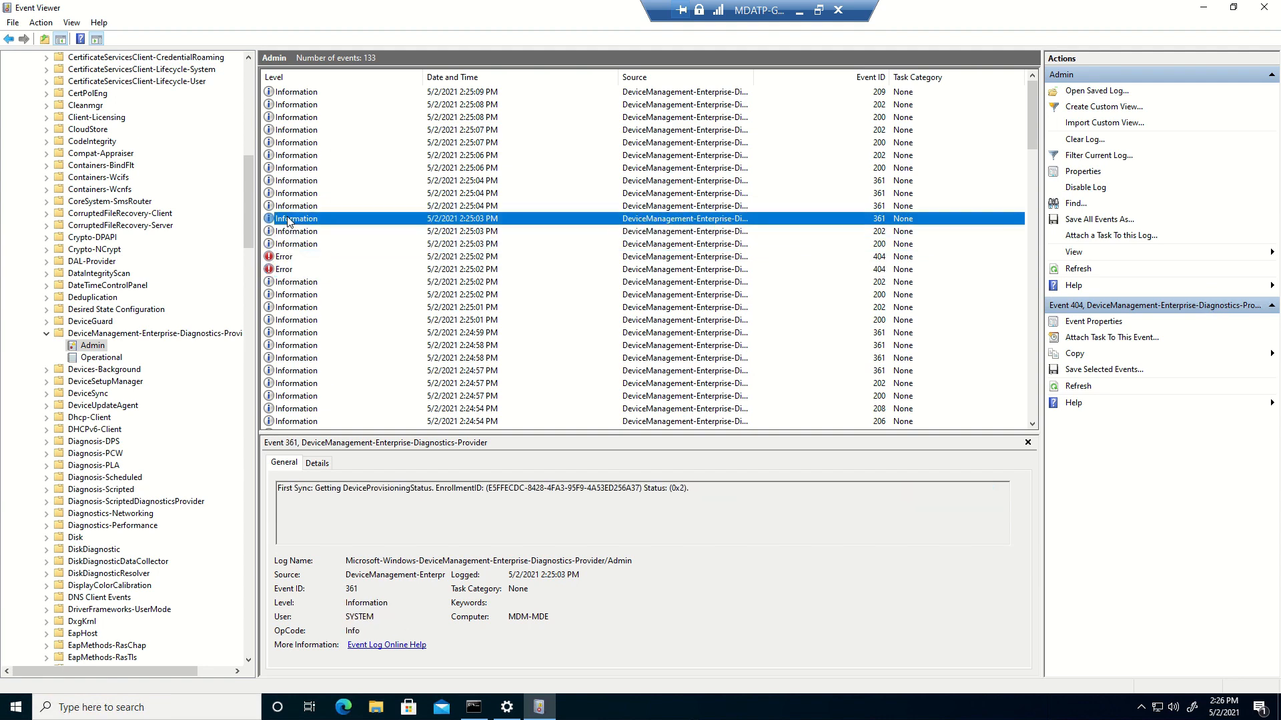
click(287, 205)
click(284, 181)
click(282, 155)
click(280, 142)
click(299, 117)
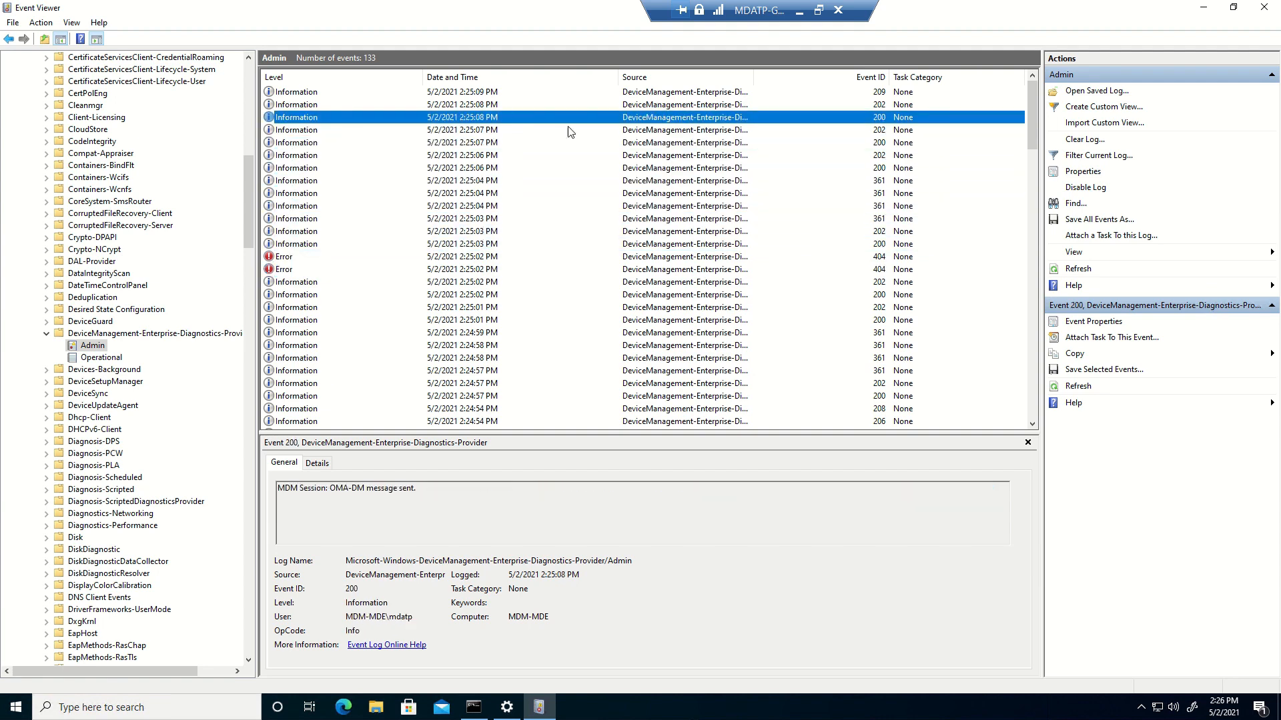
scroll(172, 413, down, 20)
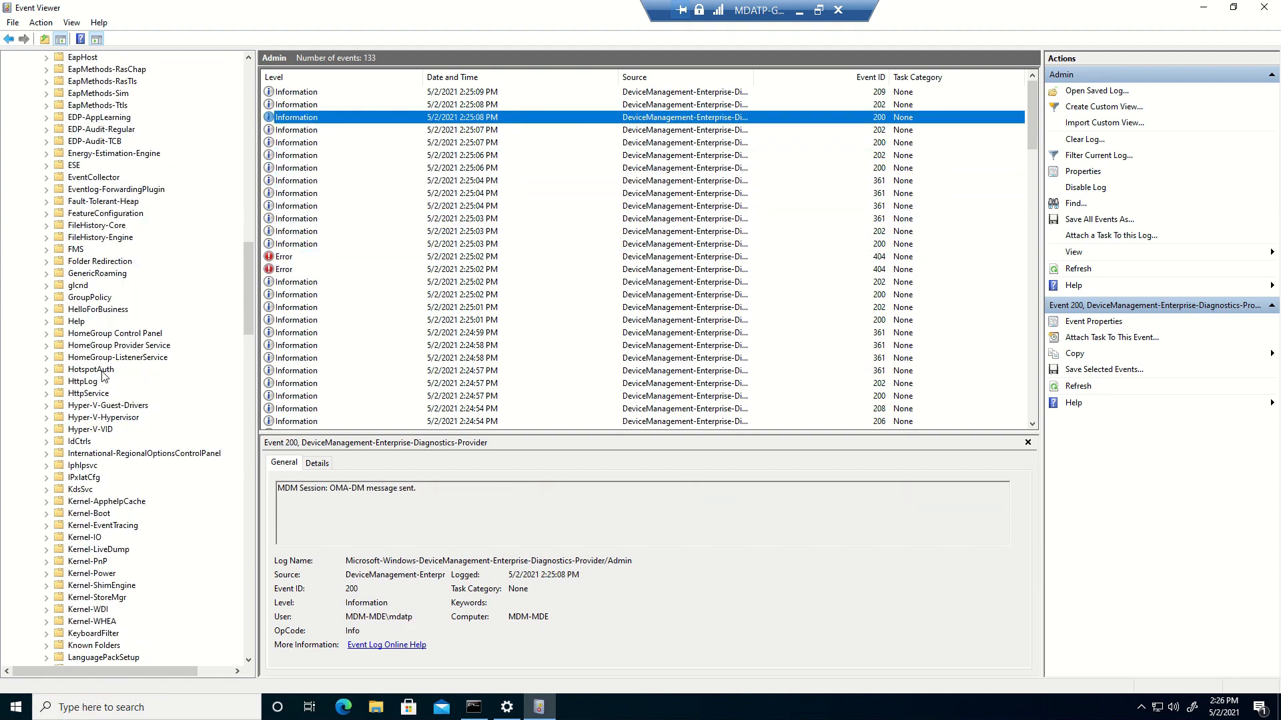
scroll(107, 366, down, 17)
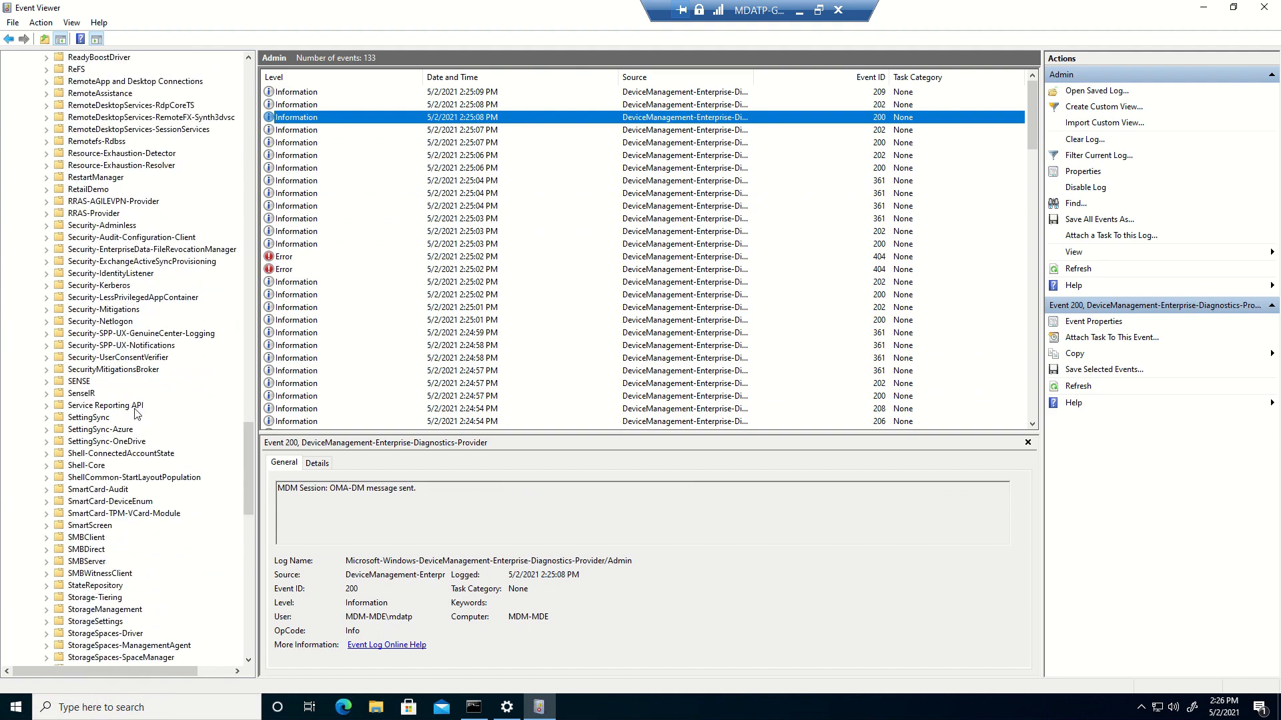
Open the SENSE Operational log and review events 36, 41, 94, 1807 and 1806
click(78, 383)
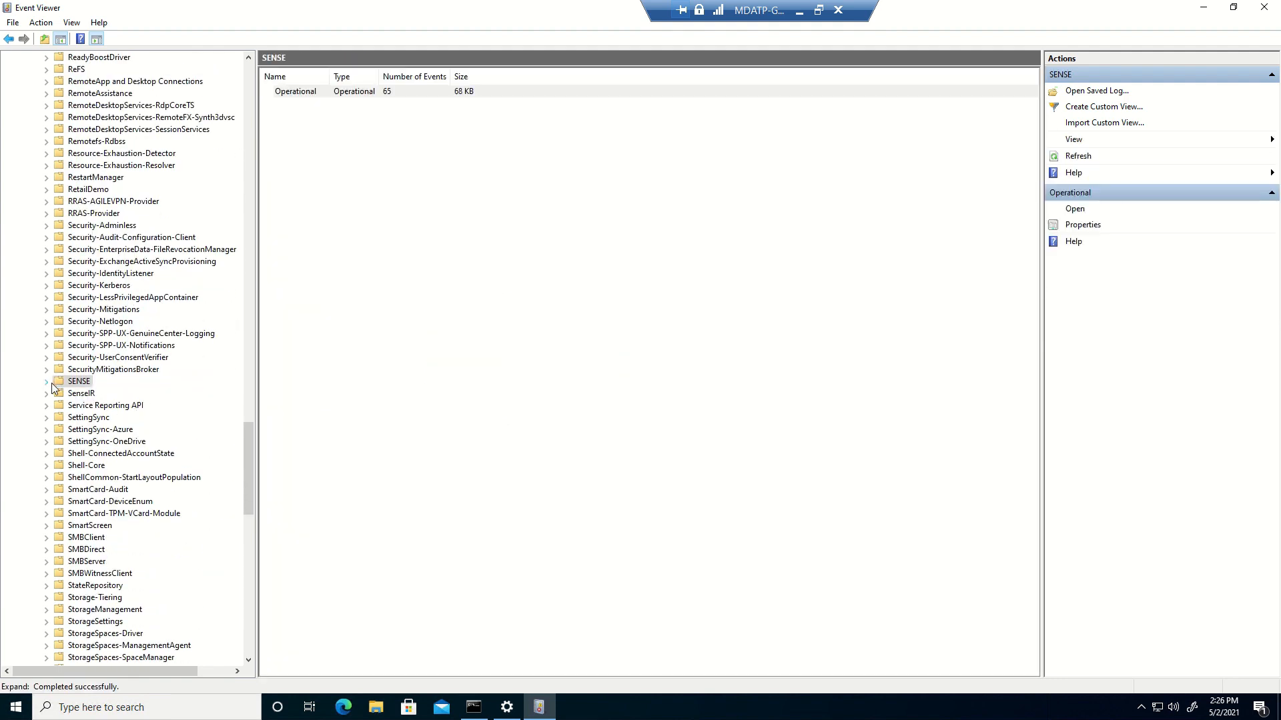
click(49, 382)
click(95, 396)
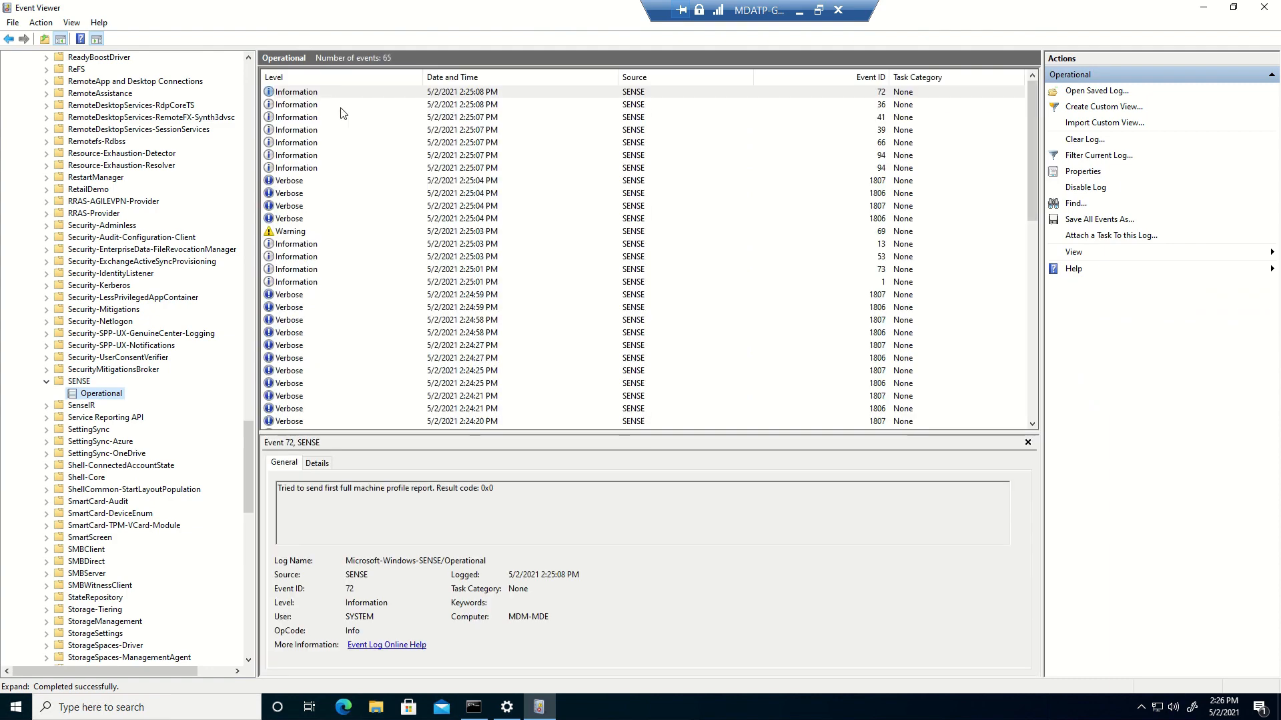
click(300, 105)
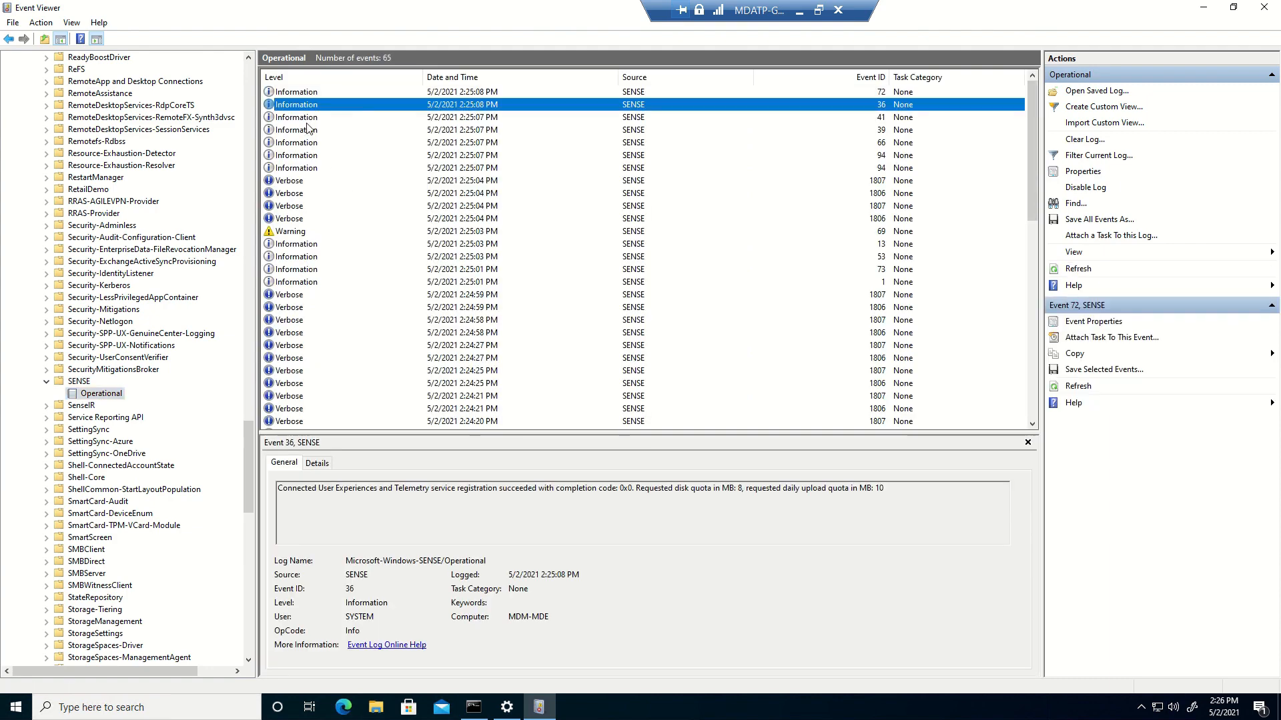
click(308, 119)
click(308, 156)
click(308, 180)
click(312, 193)
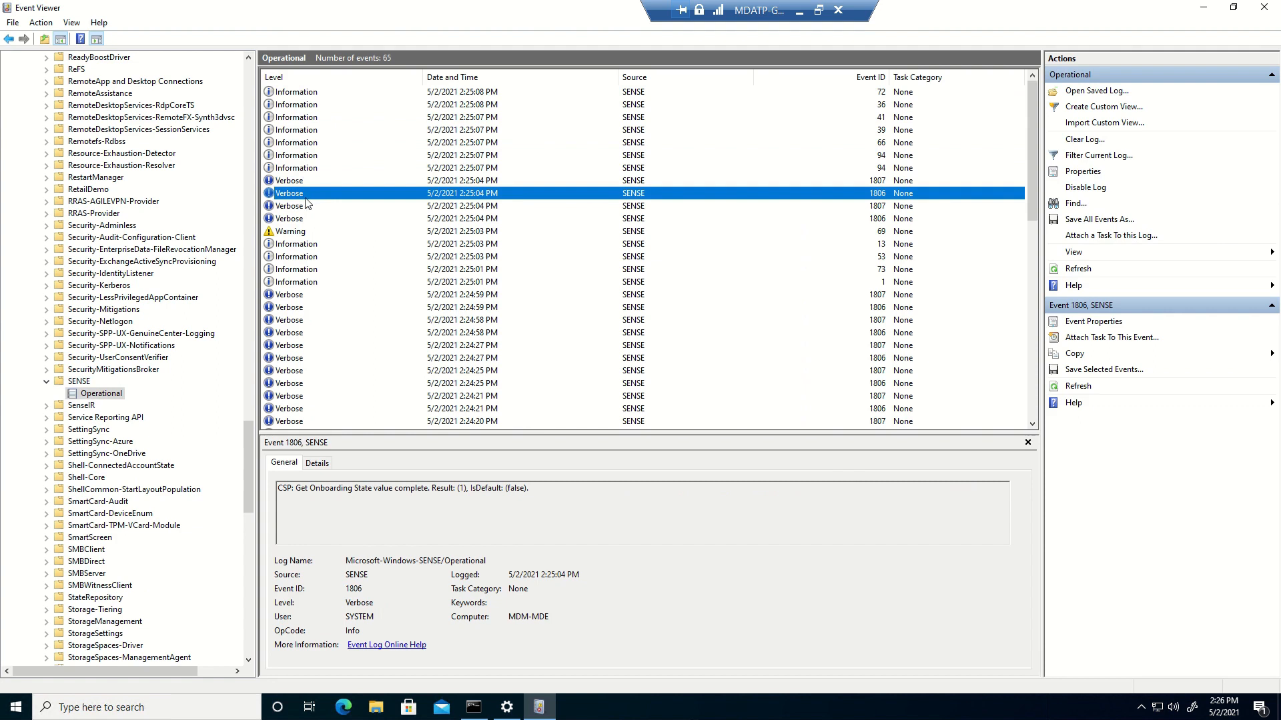
Step through events 94, 66, 39 and 41, then refresh the SENSE Operational log
key(Up)
key(Up)
key(Up)
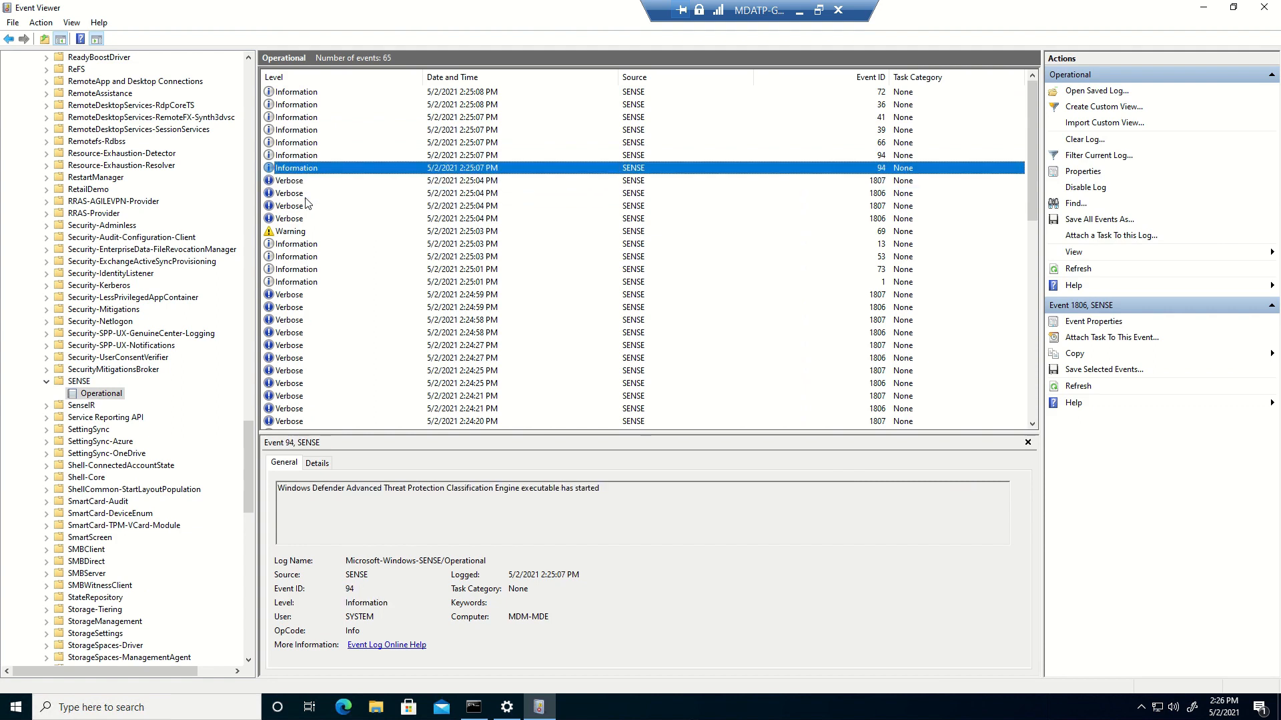
key(Up)
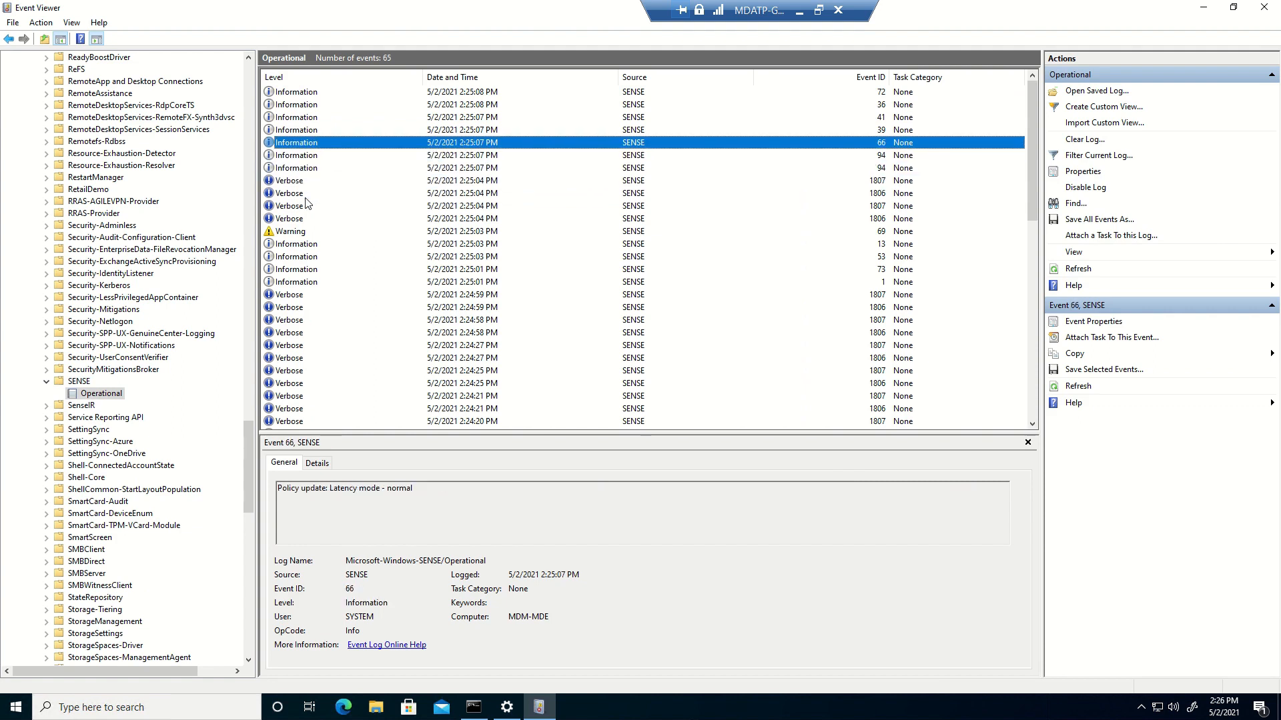
key(Up)
key(Up)
key(Down)
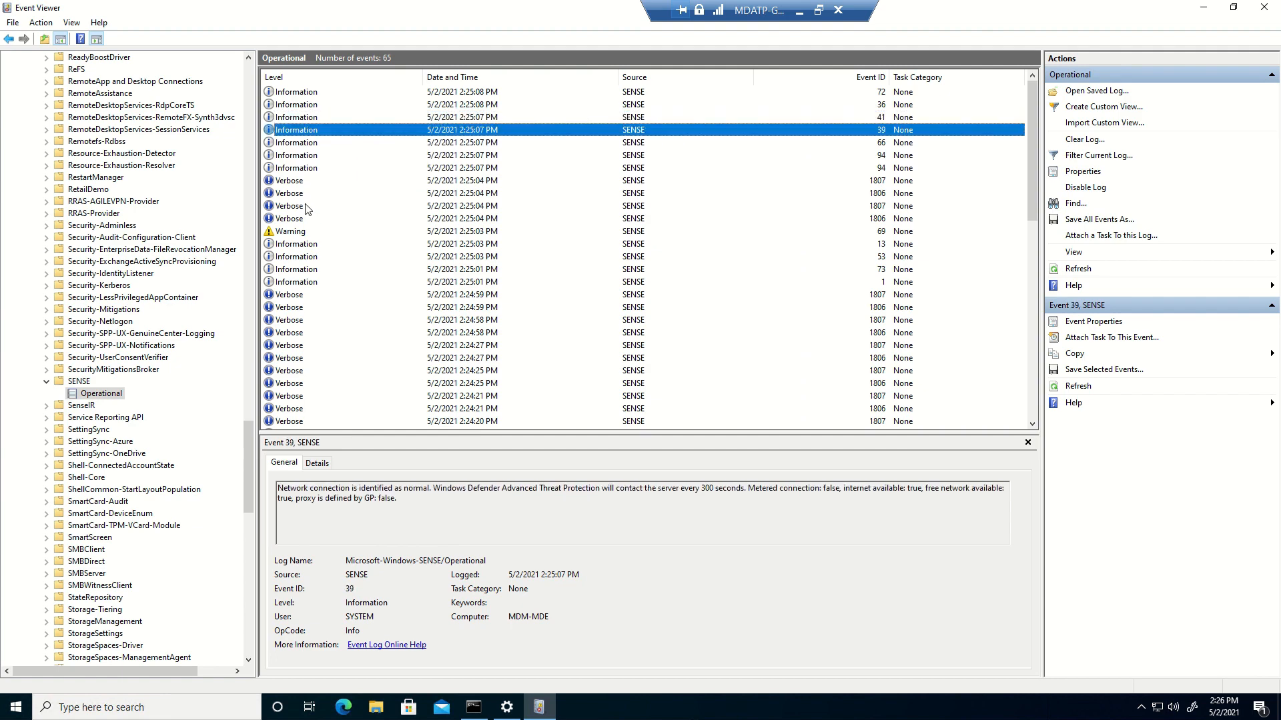
key(Up)
key(Up)
key(Up)
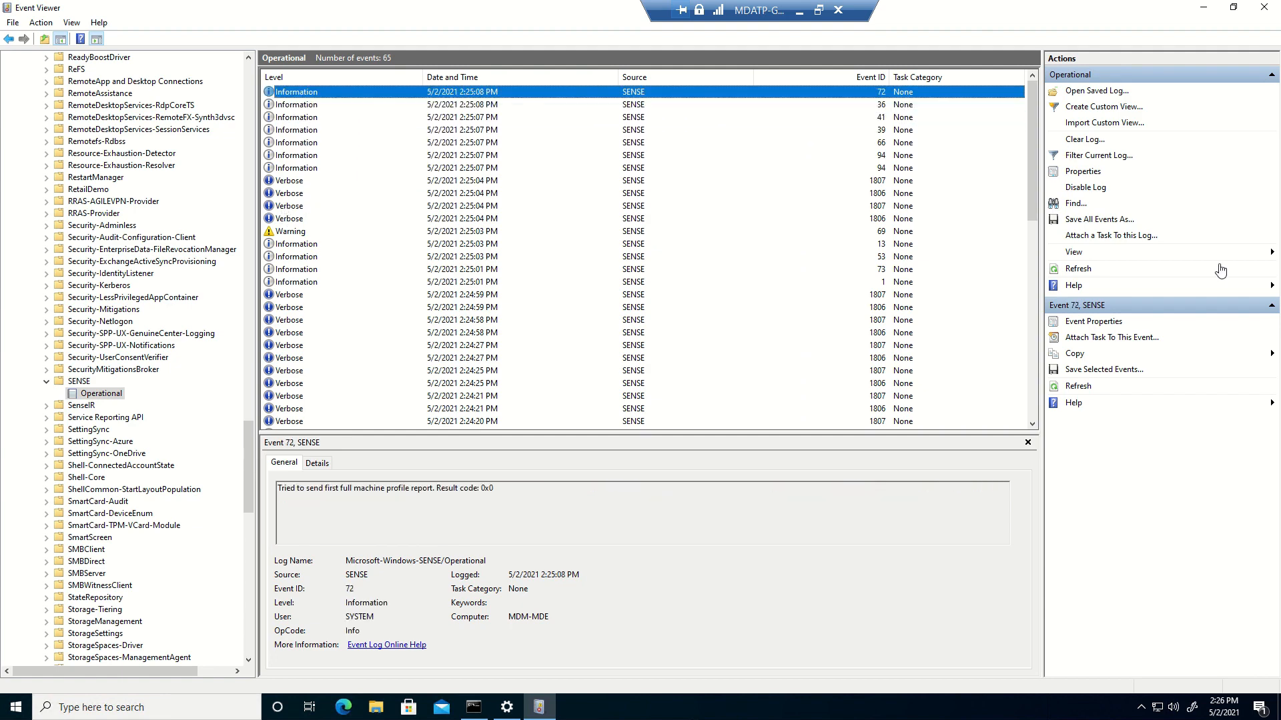
click(1079, 269)
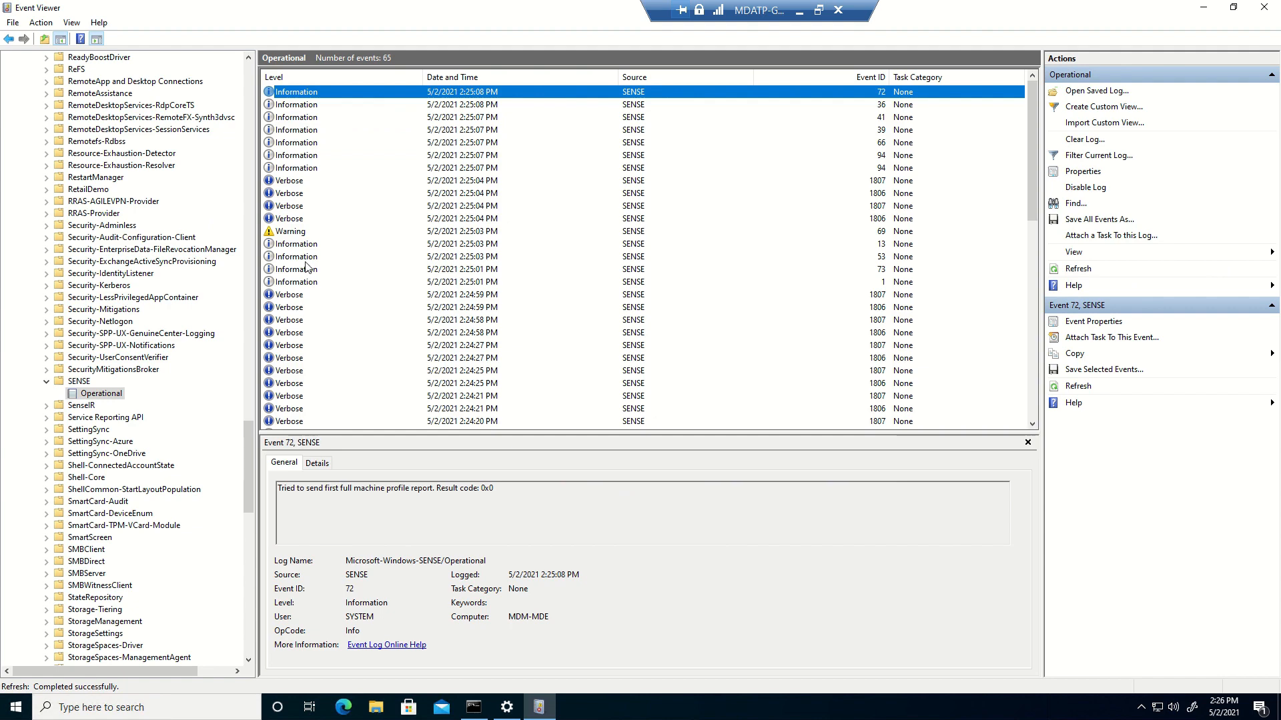
Rerun sc query sense in the Command Prompt
click(473, 707)
click(425, 346)
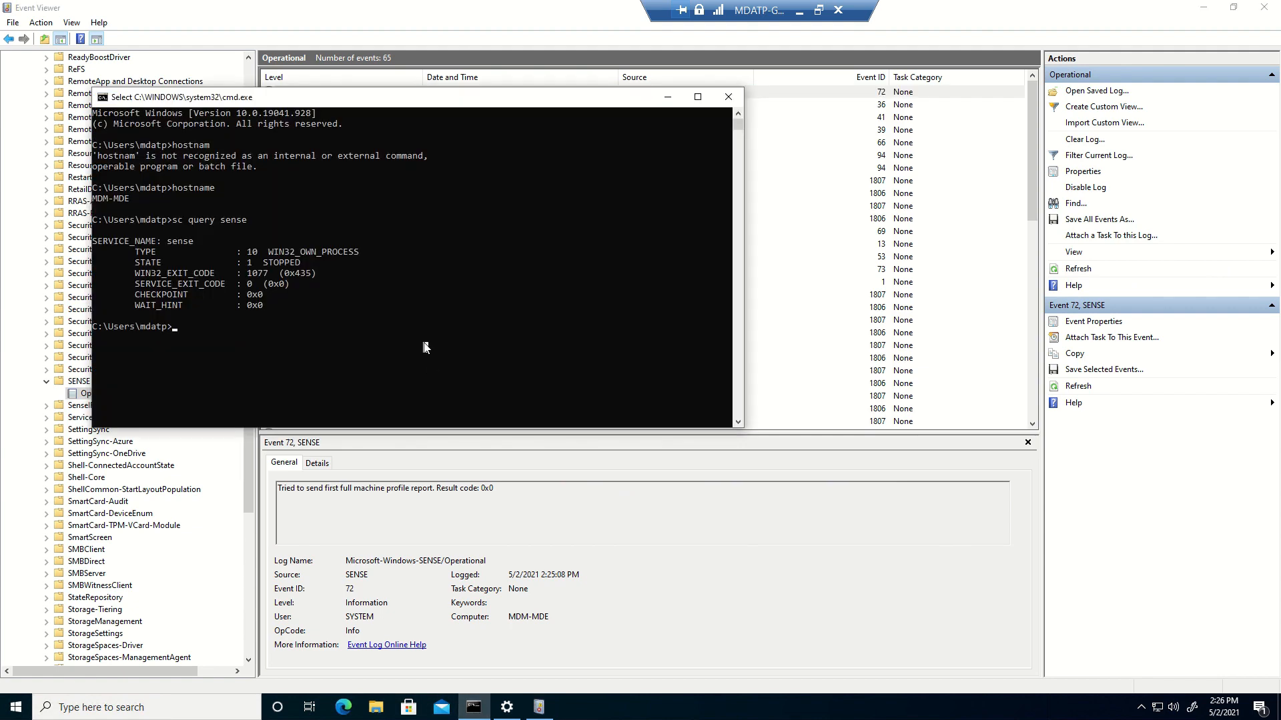
key(Escape)
key(Up)
key(Return)
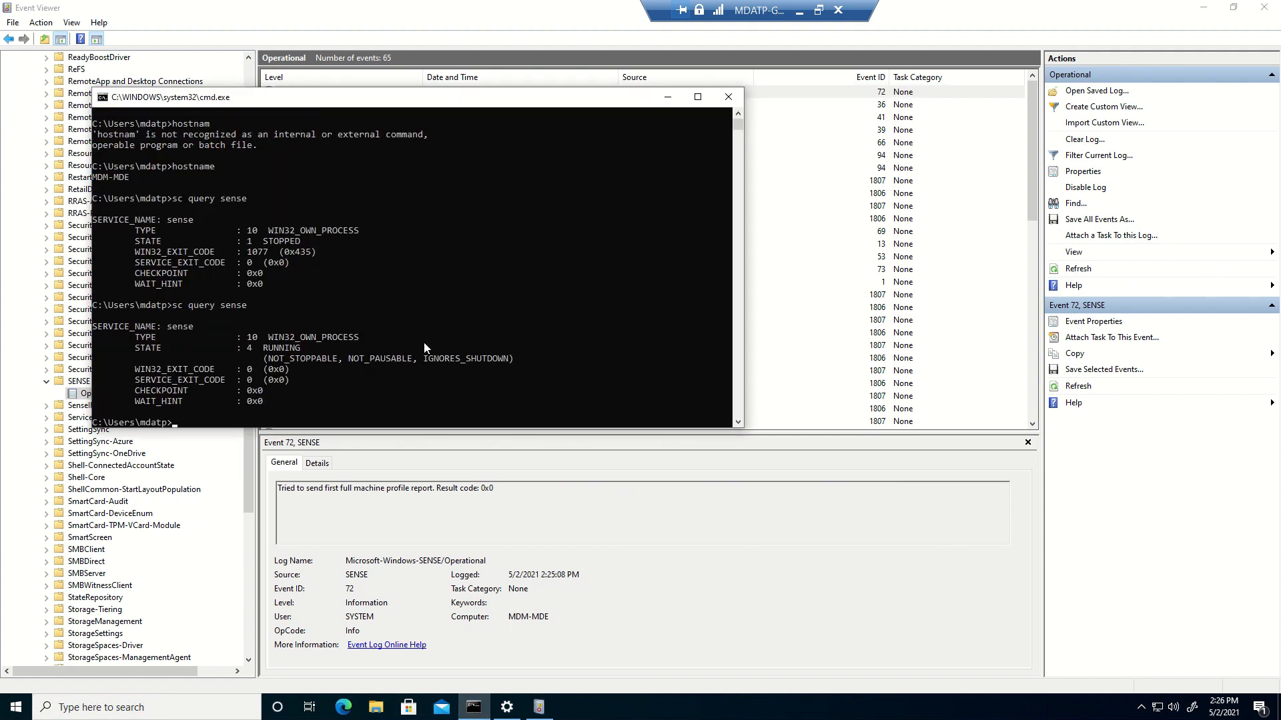
Highlight the output showing the sense service STATE as 4 RUNNING
drag(188, 297, 253, 360)
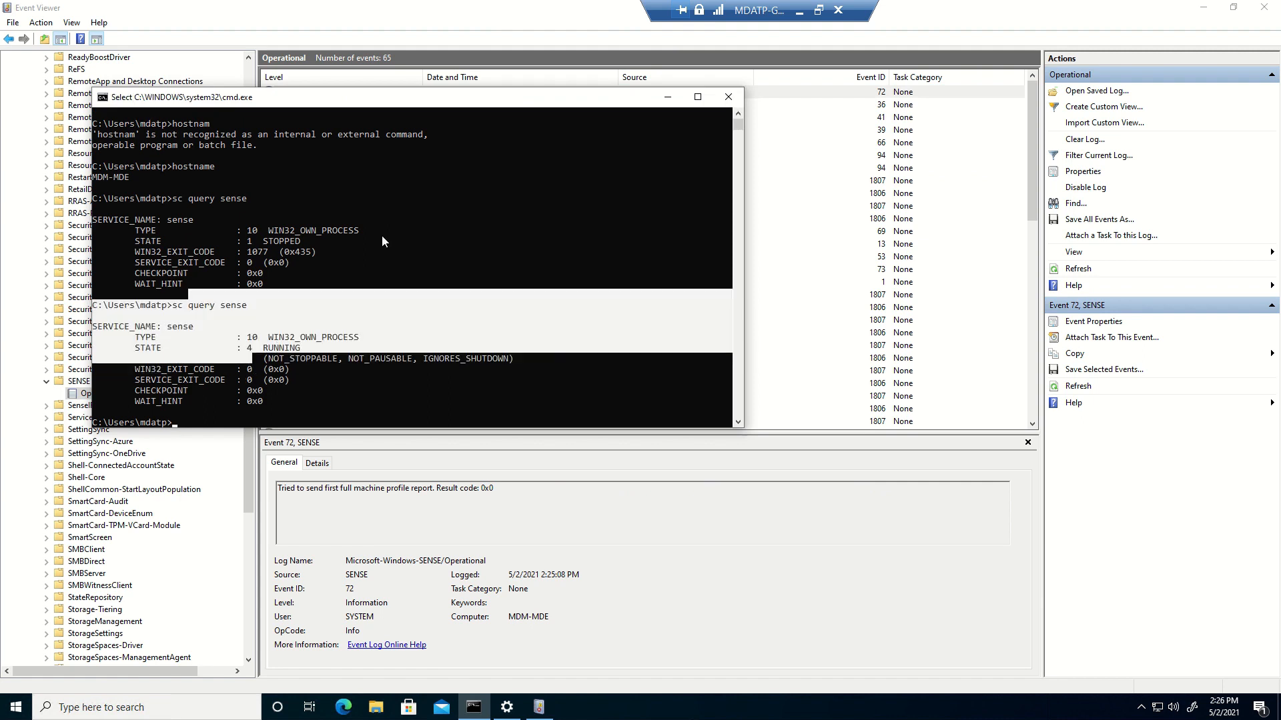
scroll(382, 235, down, 3)
click(275, 264)
drag(142, 199, 335, 369)
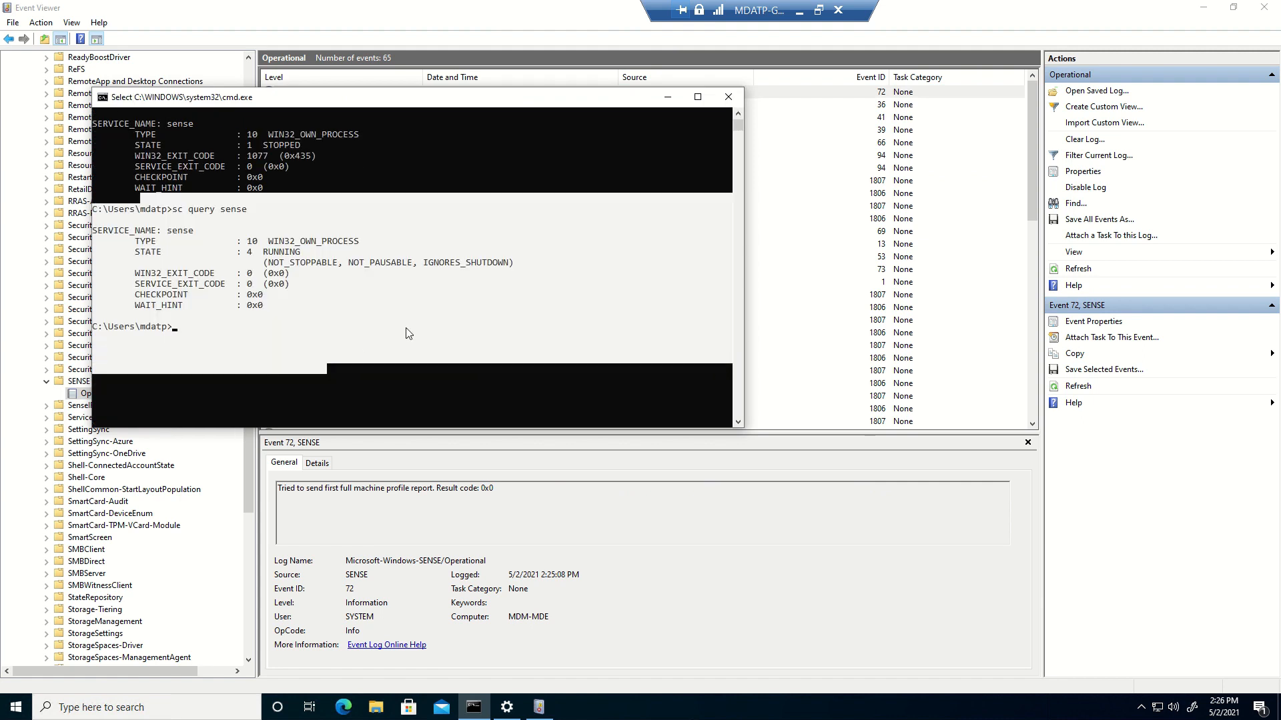
click(404, 327)
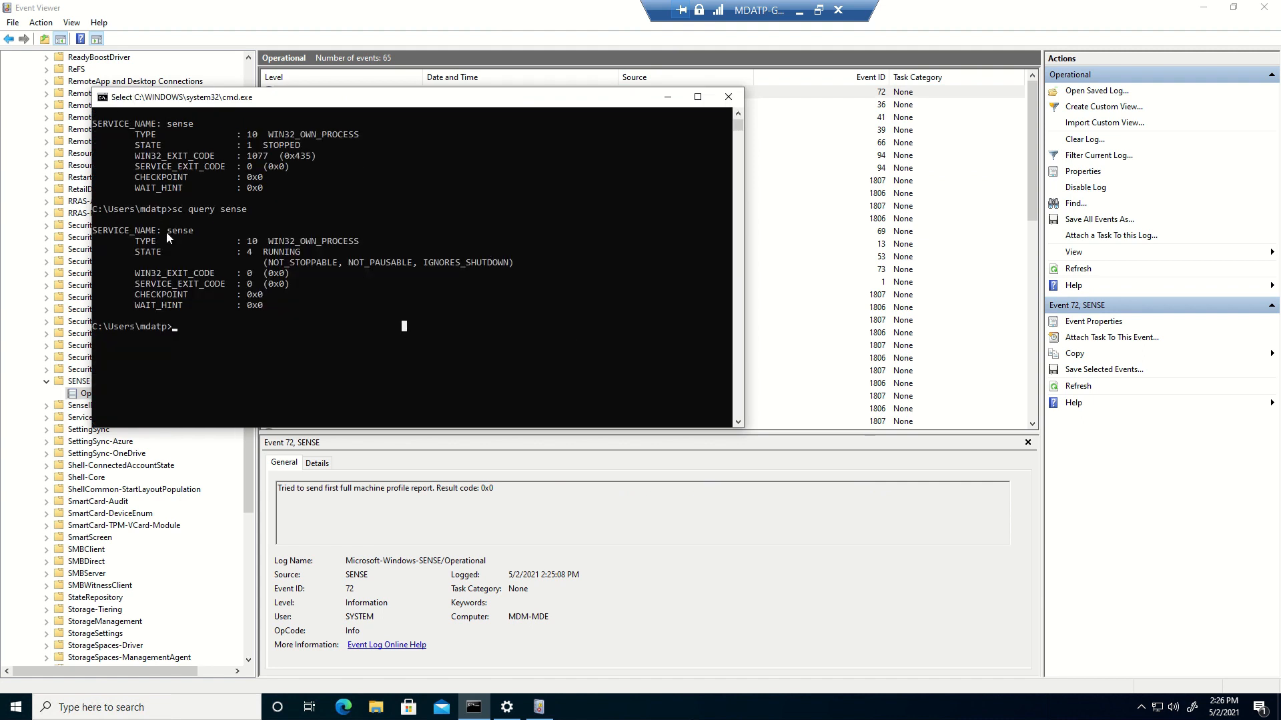
drag(153, 220, 318, 328)
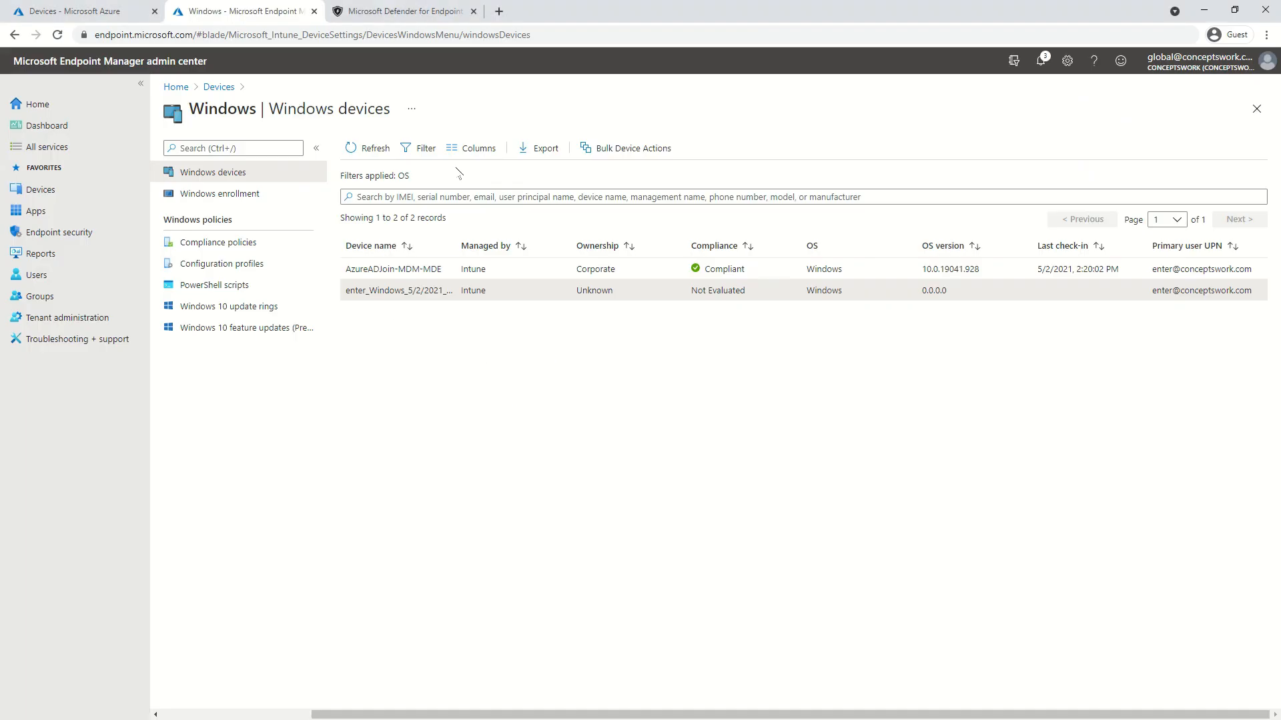
Refresh the devices list and check the MDM-MDE row: Personal, OS 10.0.19041.928, Not Evaluated
click(367, 148)
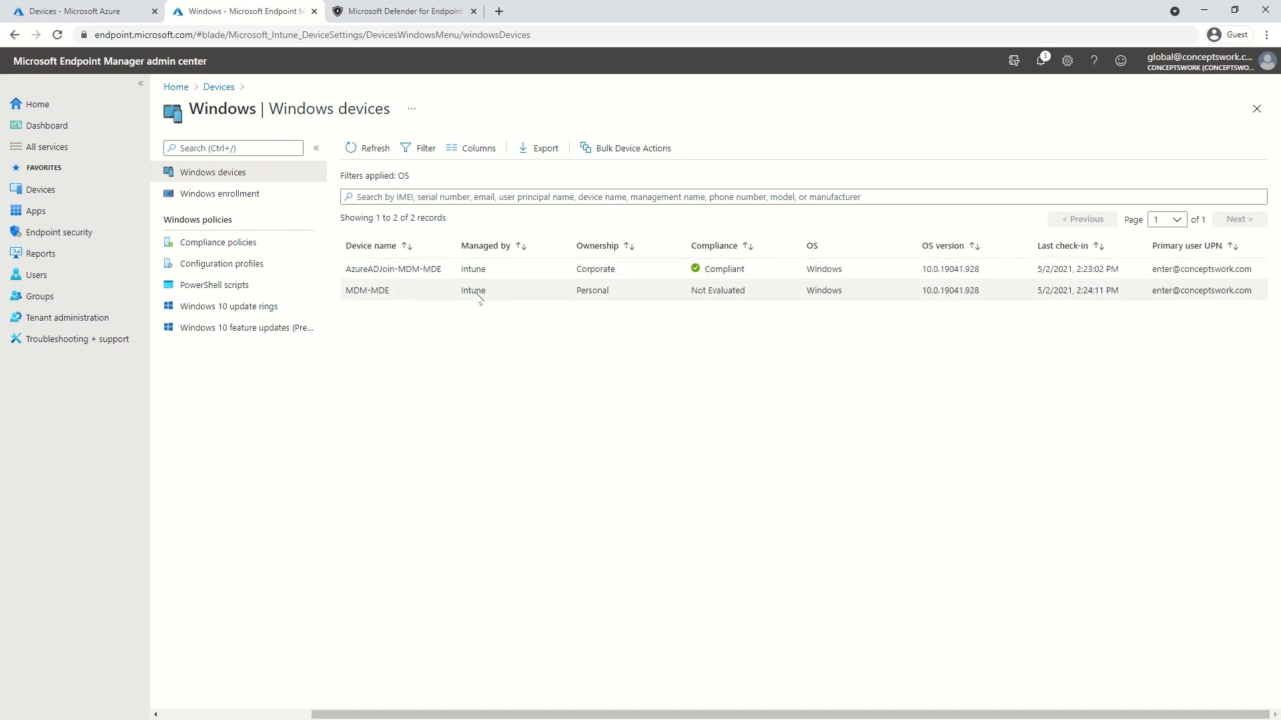
drag(577, 293, 618, 306)
click(612, 430)
click(610, 346)
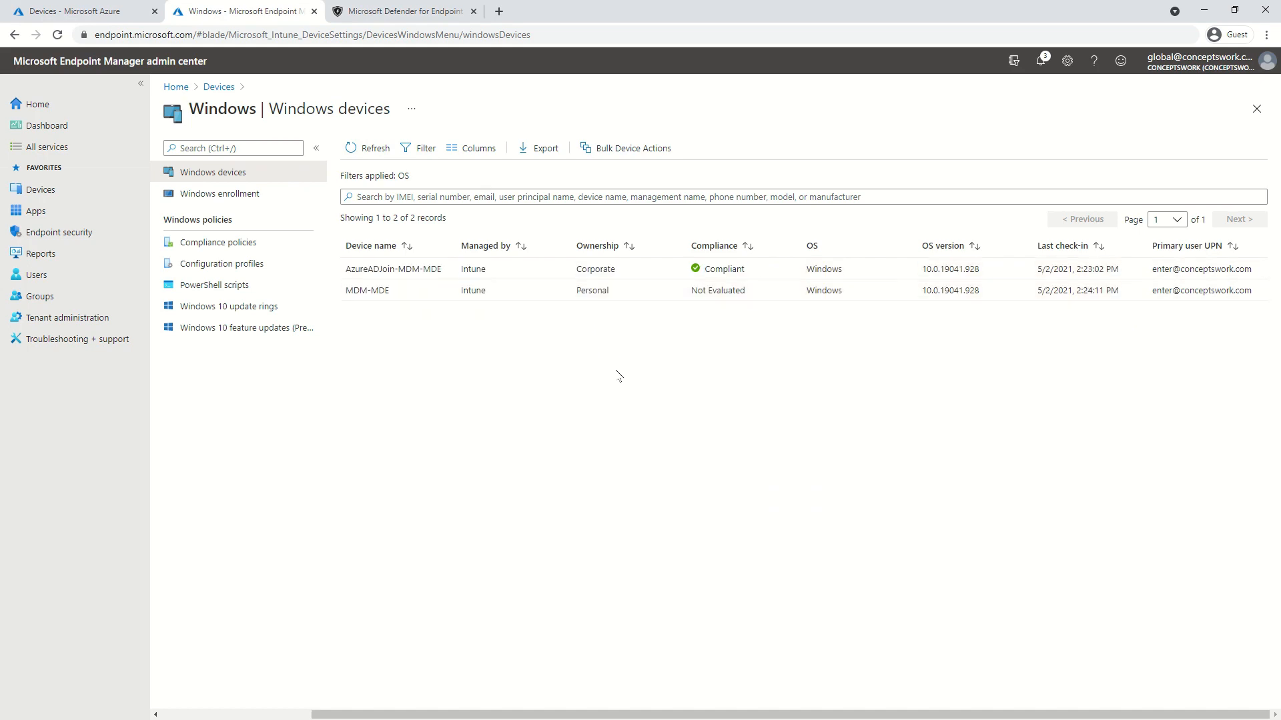
click(375, 12)
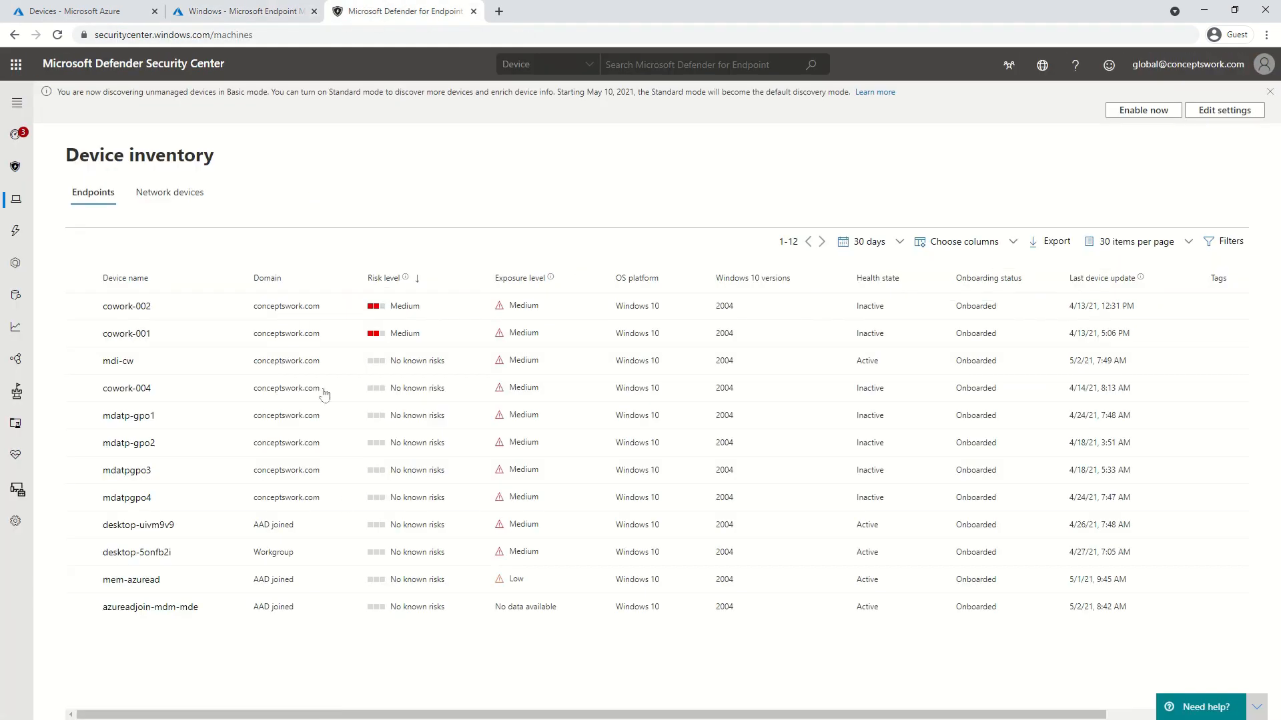
click(58, 35)
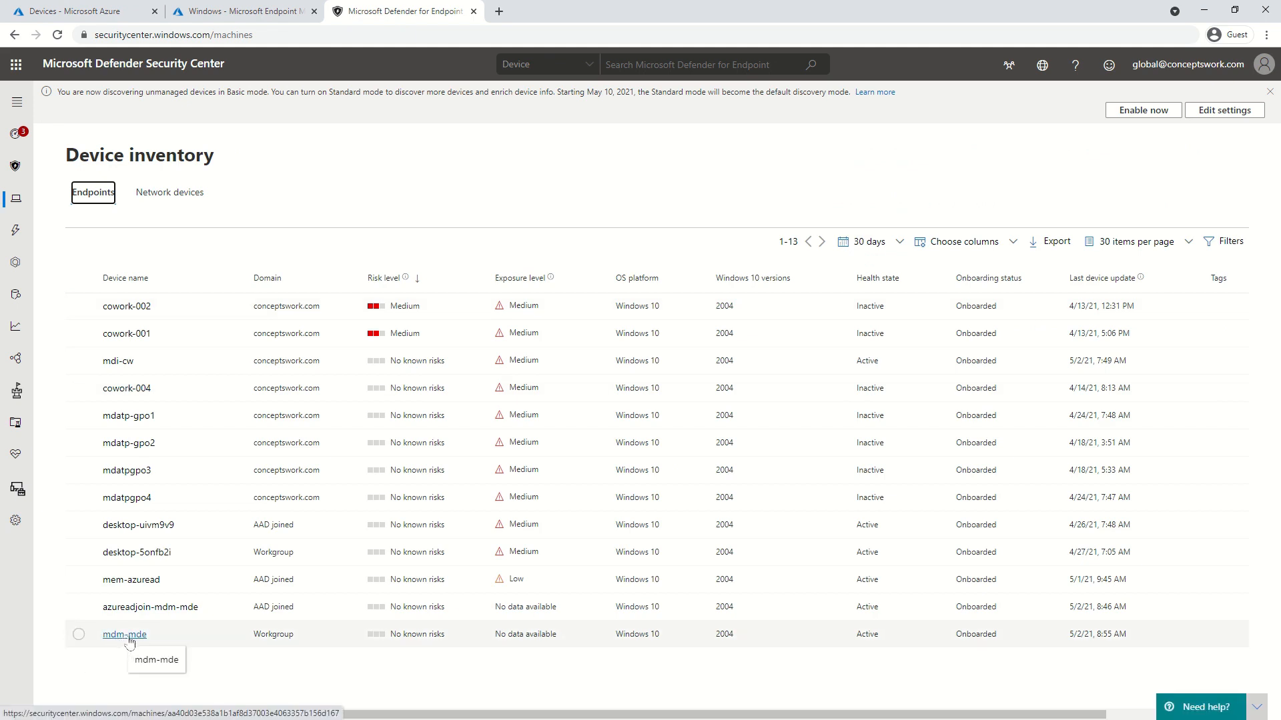
drag(256, 642, 308, 653)
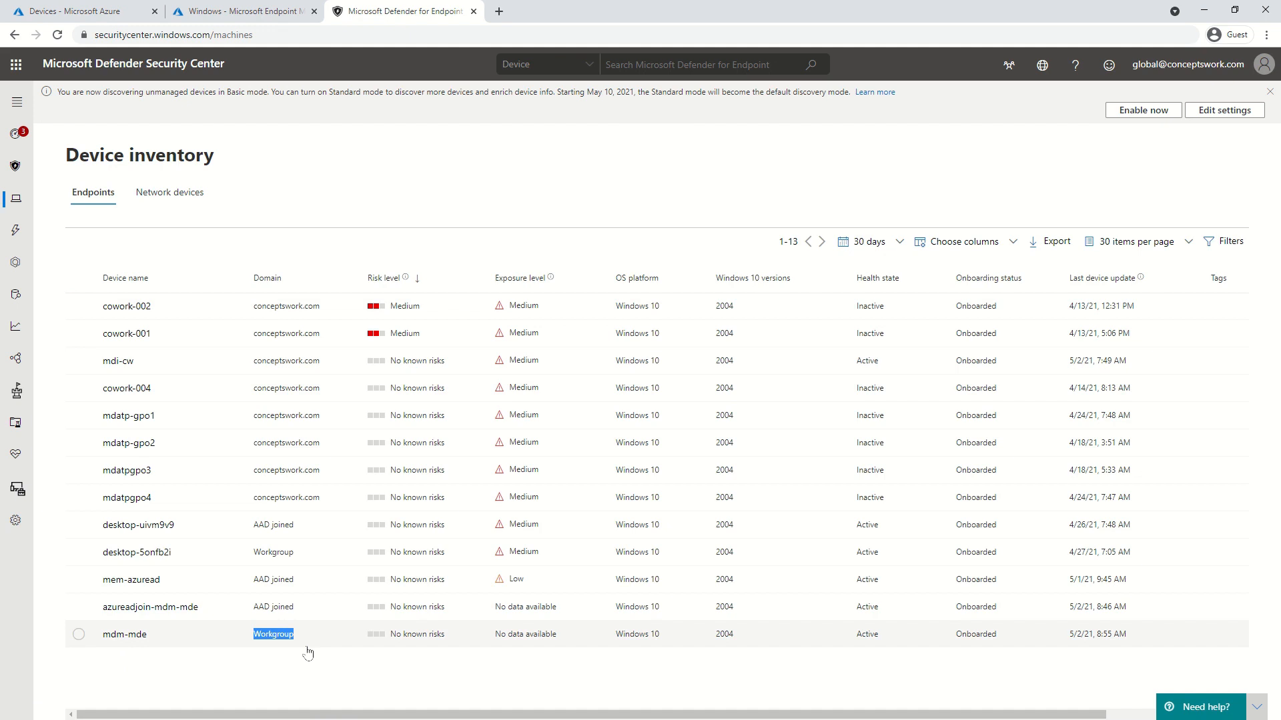
click(307, 651)
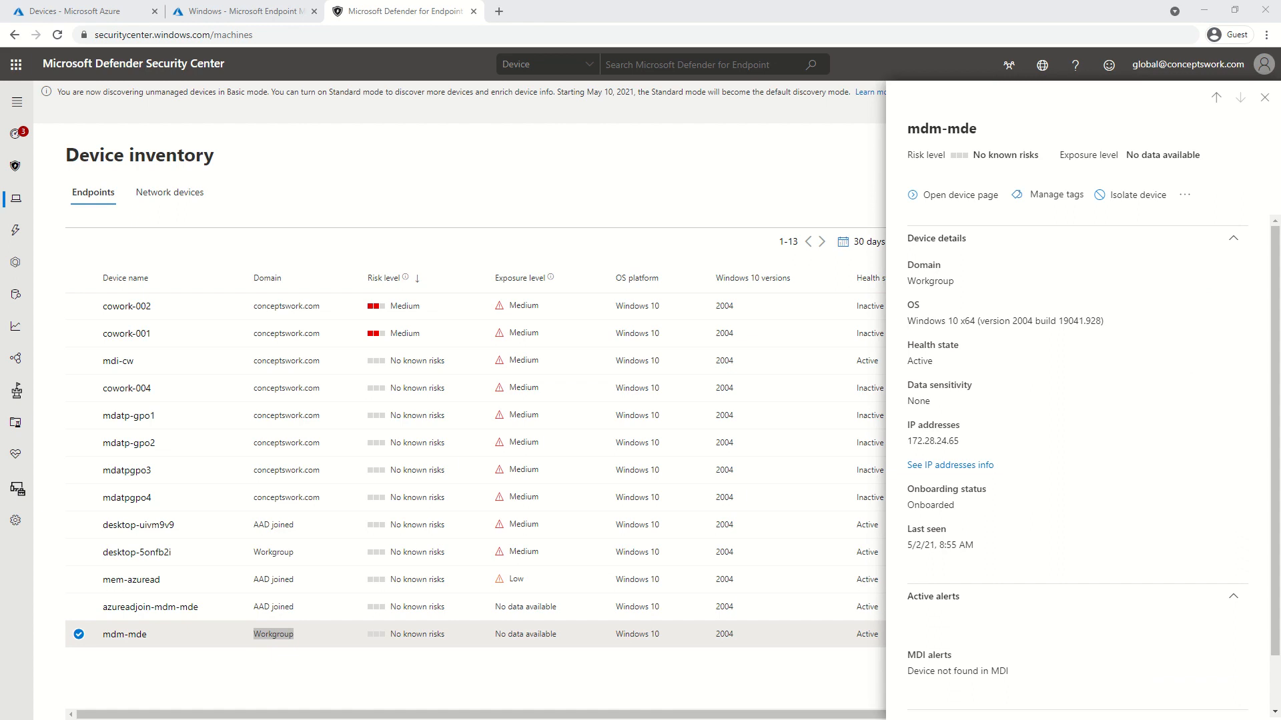
click(362, 183)
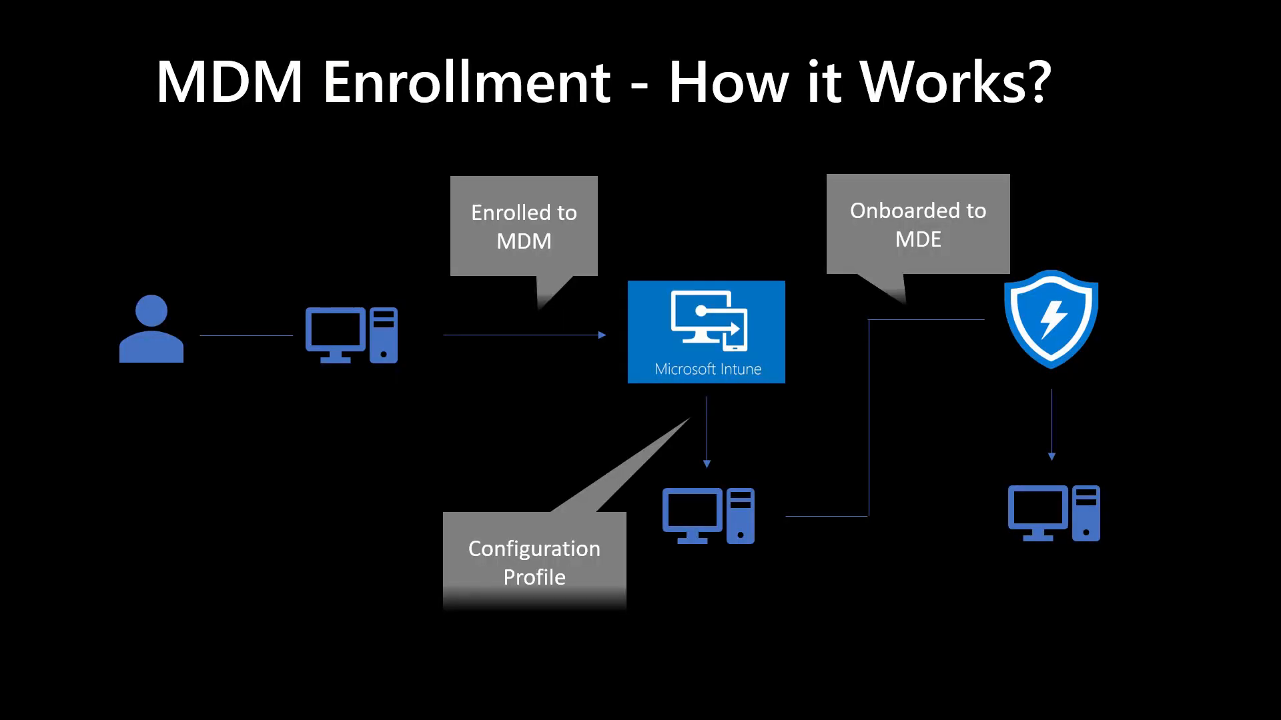
key(Right)
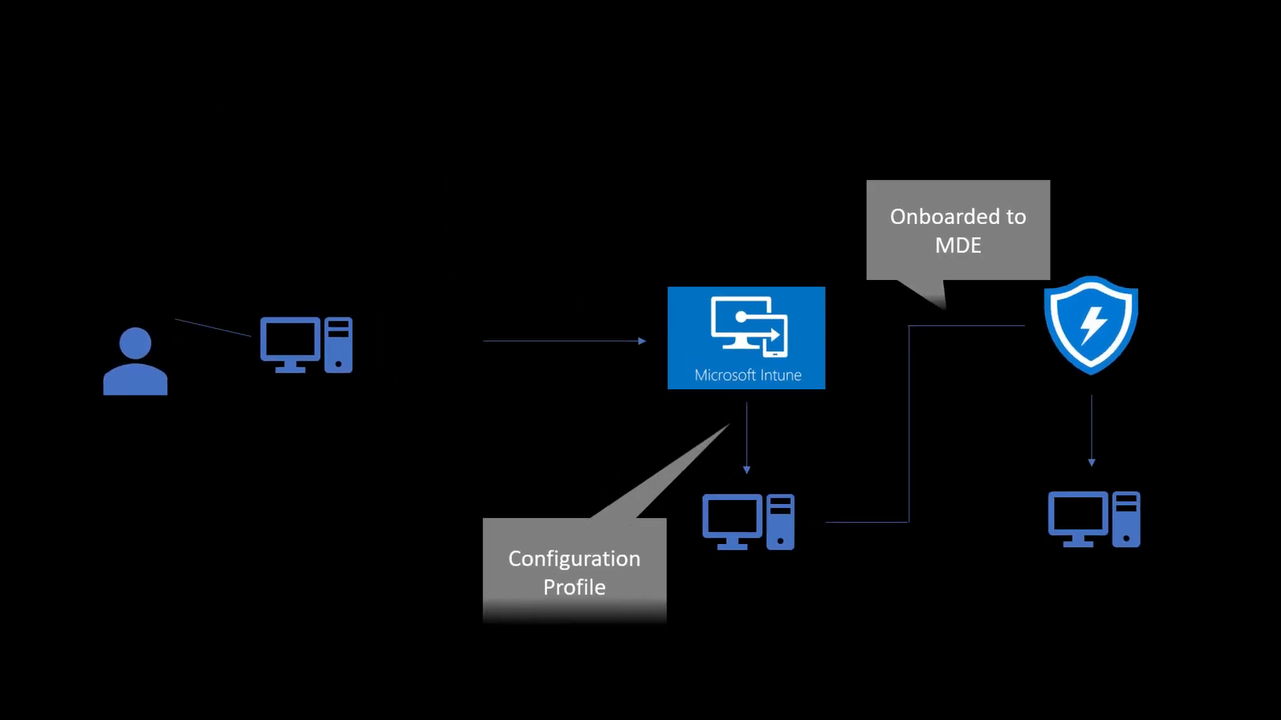